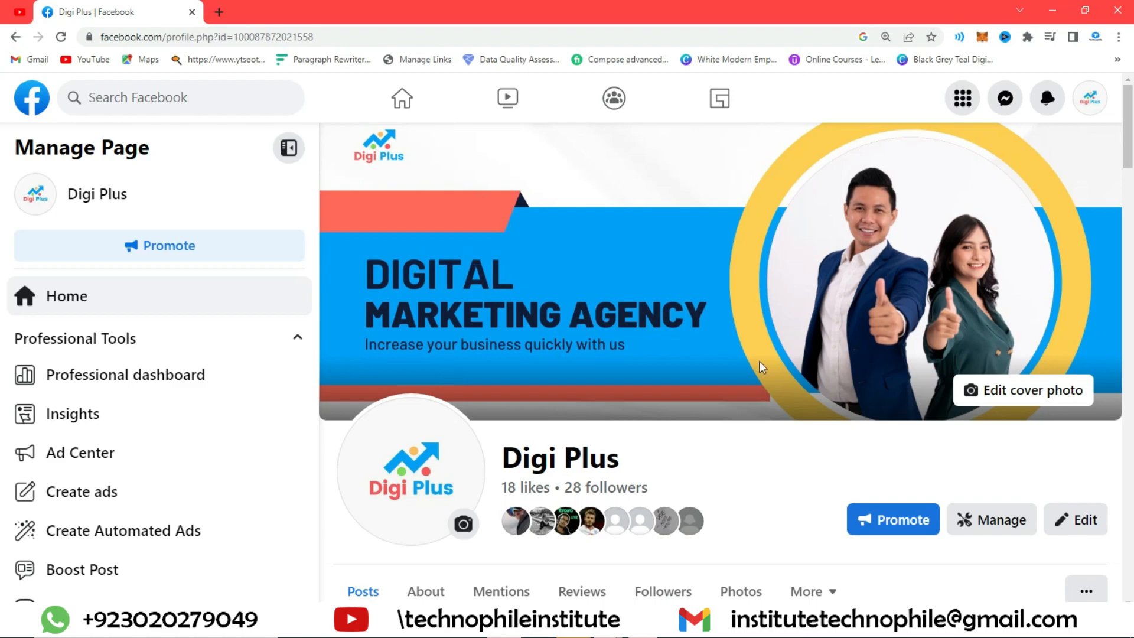
# Step: Examine the Digi Plus page from its cover and page health section through the intro to its published posts
pyautogui.scroll(-3, 761, 363)
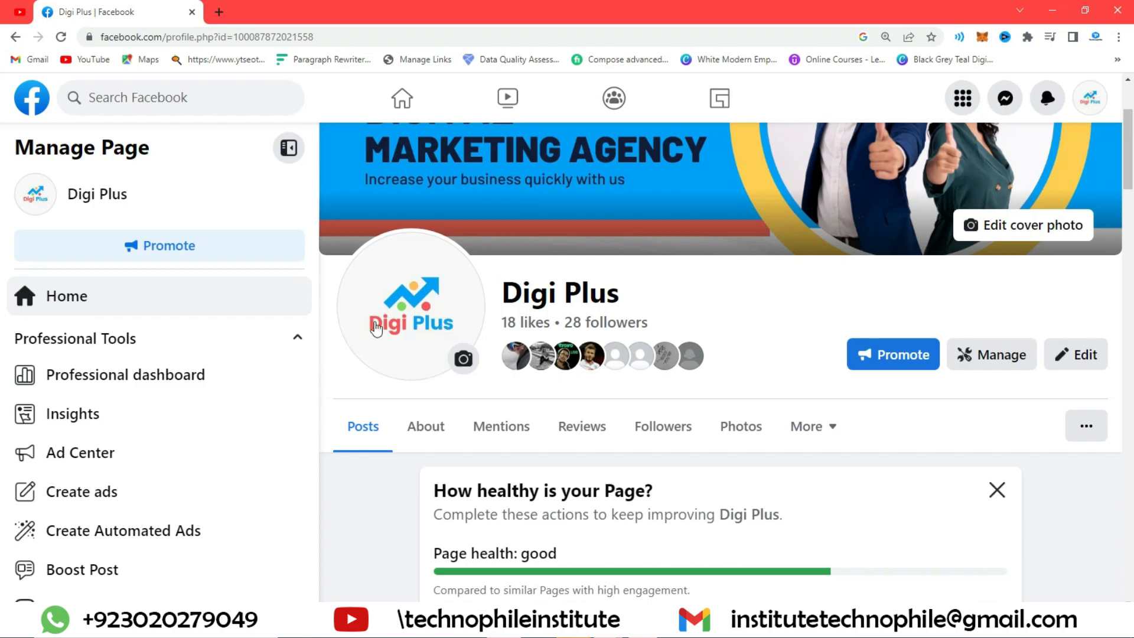
pyautogui.scroll(-5, 610, 352)
pyautogui.scroll(-5, 597, 483)
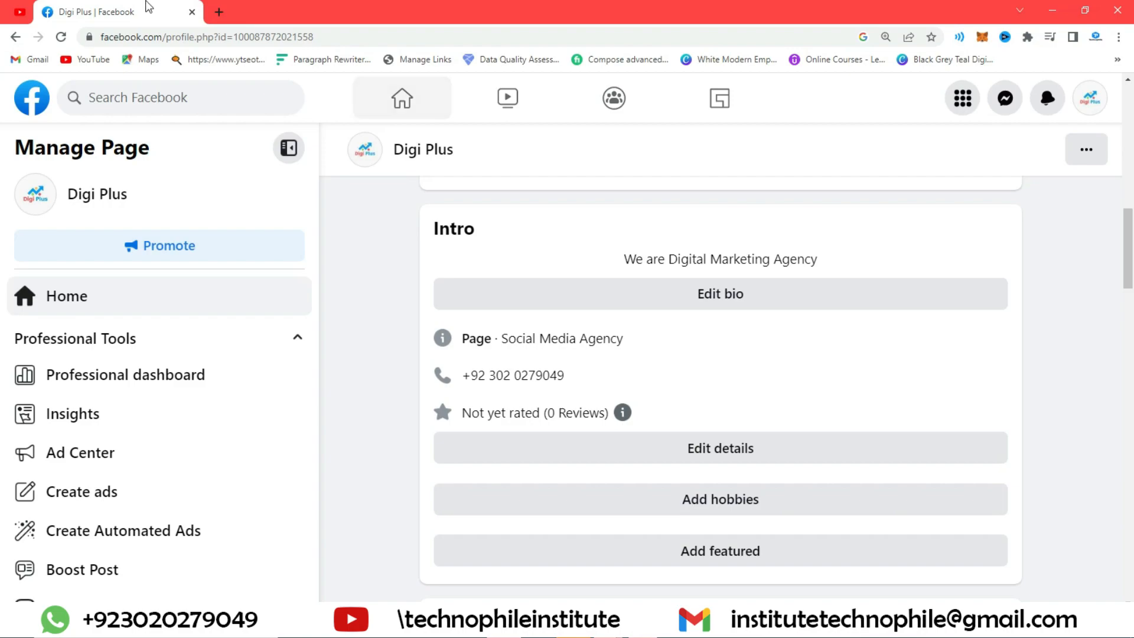
pyautogui.scroll(10, 650, 400)
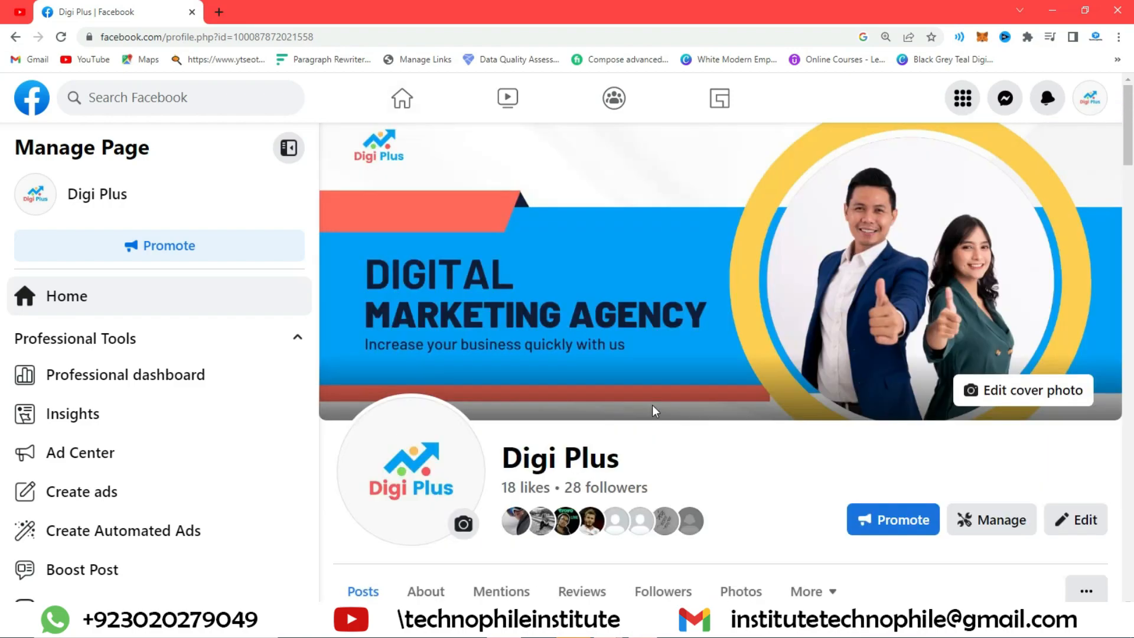
pyautogui.scroll(-8, 717, 373)
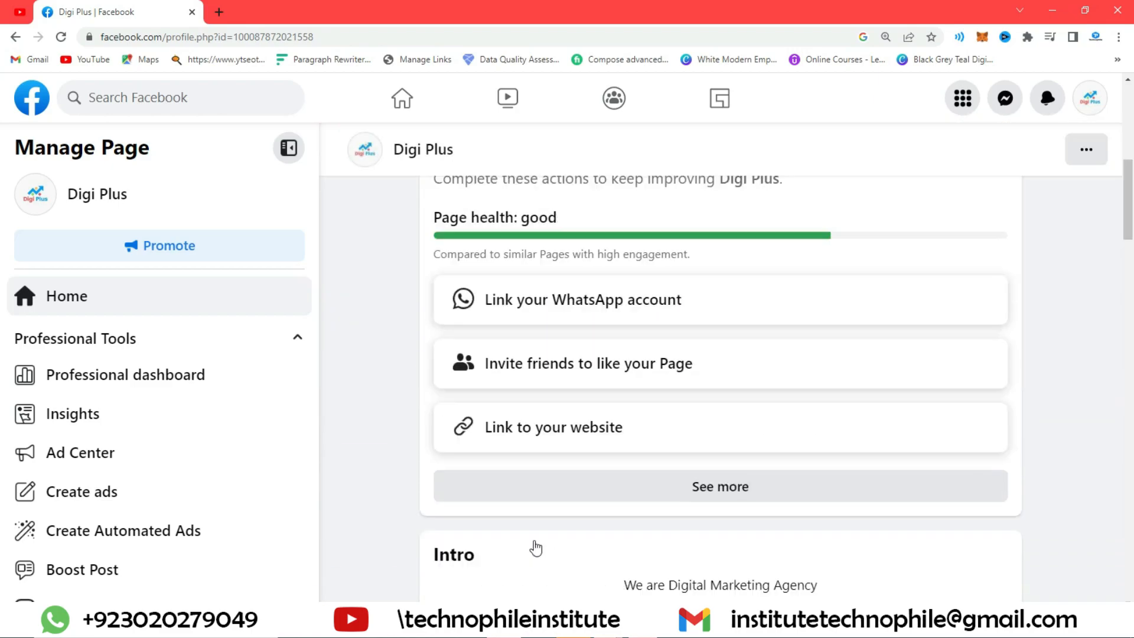
pyautogui.scroll(8, 536, 548)
pyautogui.scroll(-10, 552, 228)
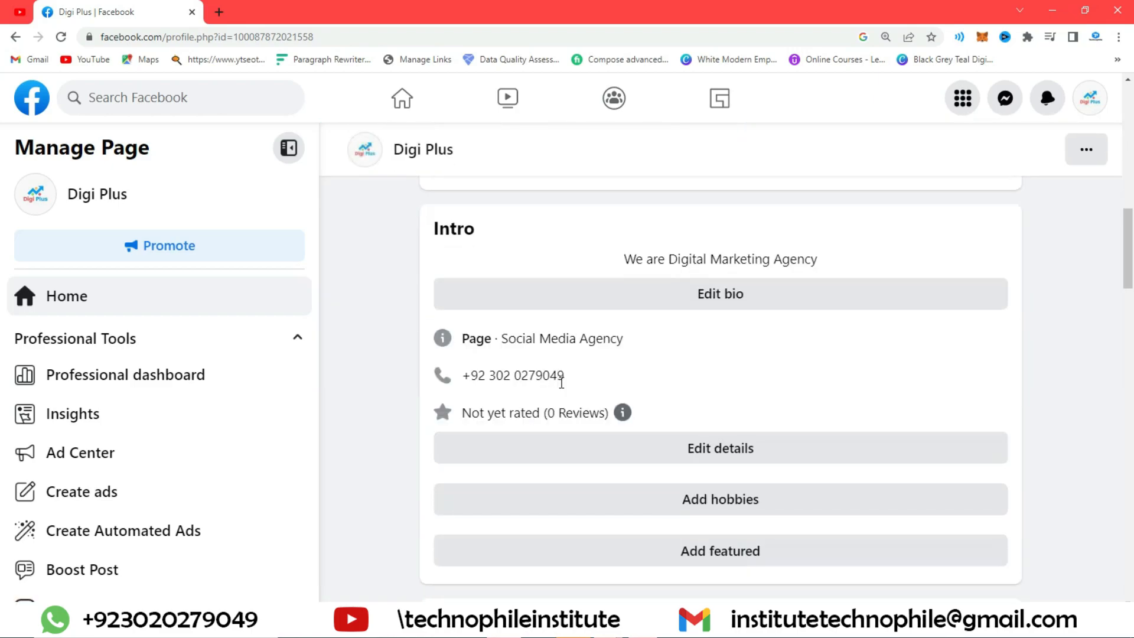
pyautogui.scroll(10, 561, 382)
pyautogui.scroll(-15, 561, 382)
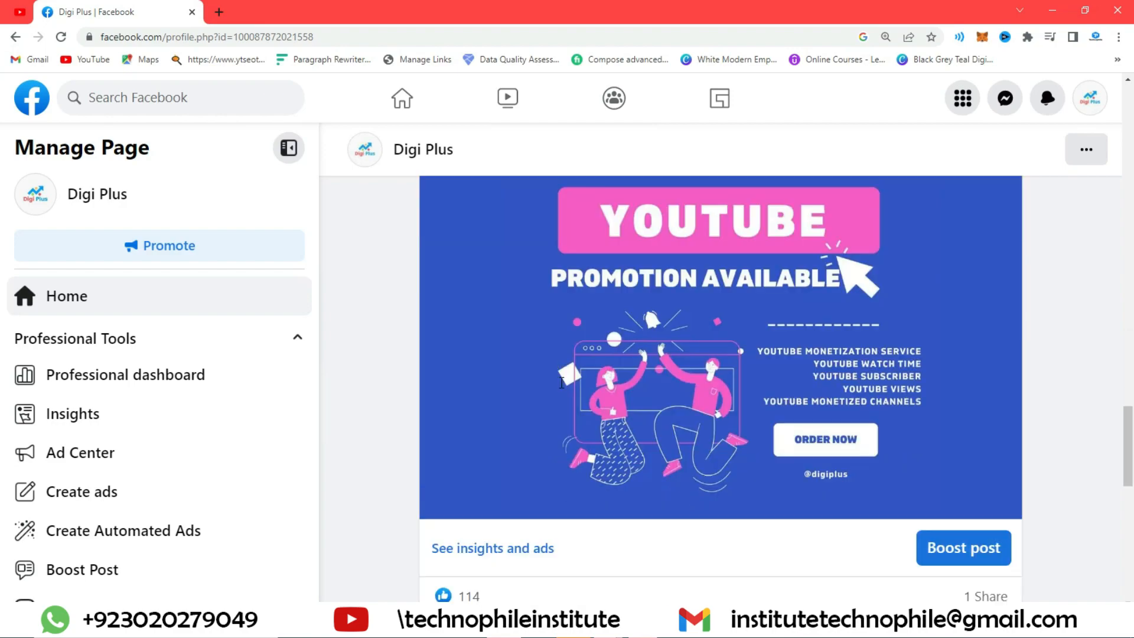
pyautogui.scroll(-8, 768, 372)
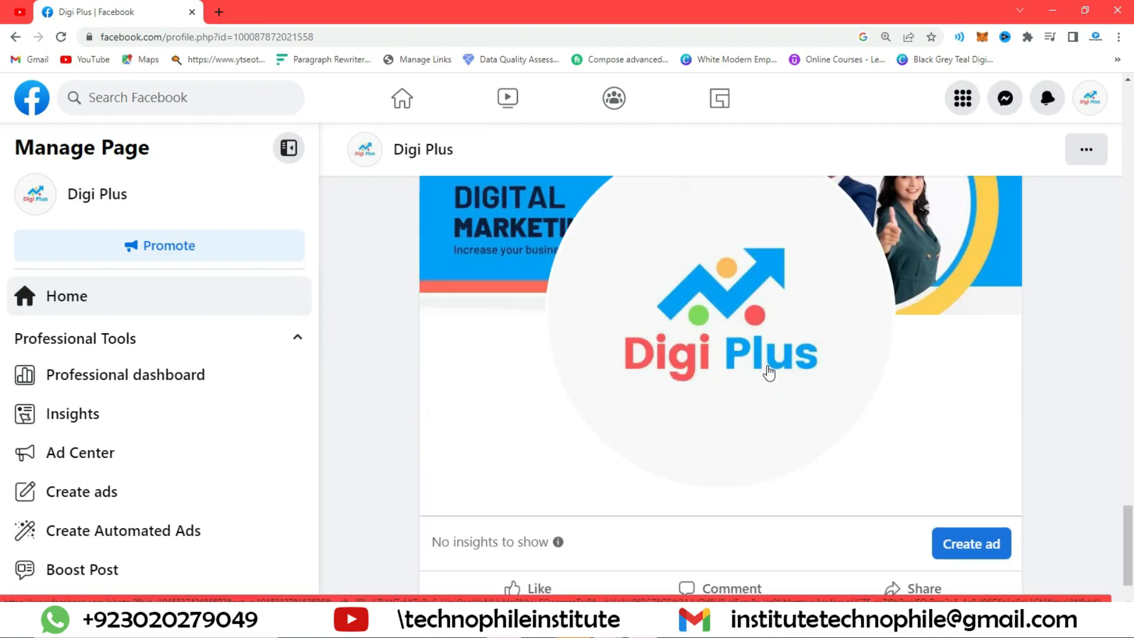
pyautogui.scroll(-10, 952, 448)
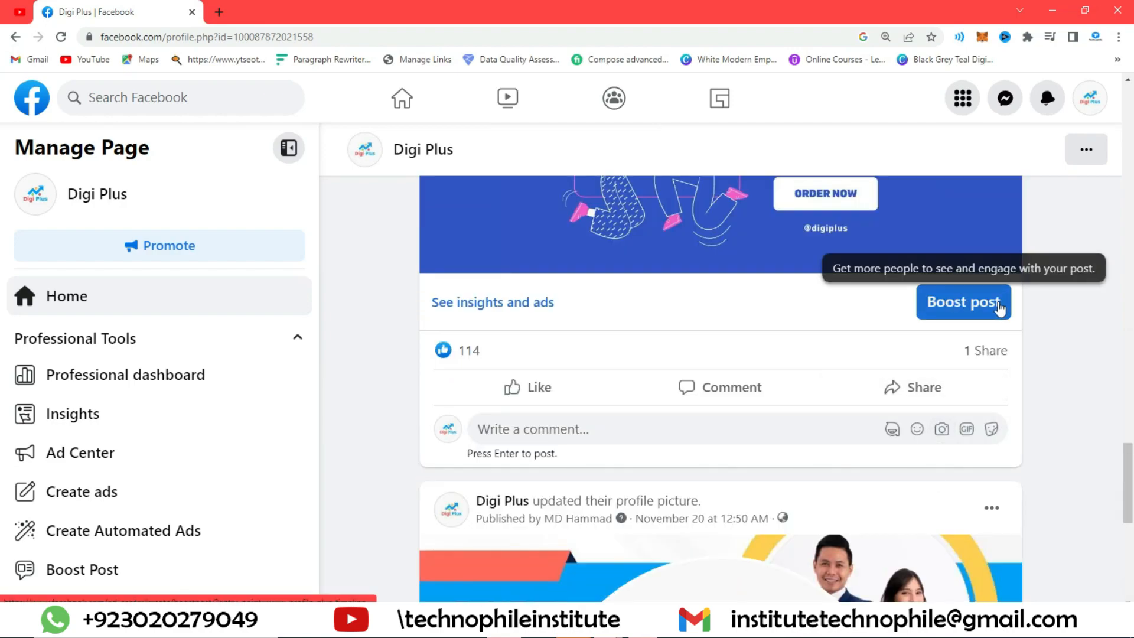
pyautogui.scroll(5, 761, 519)
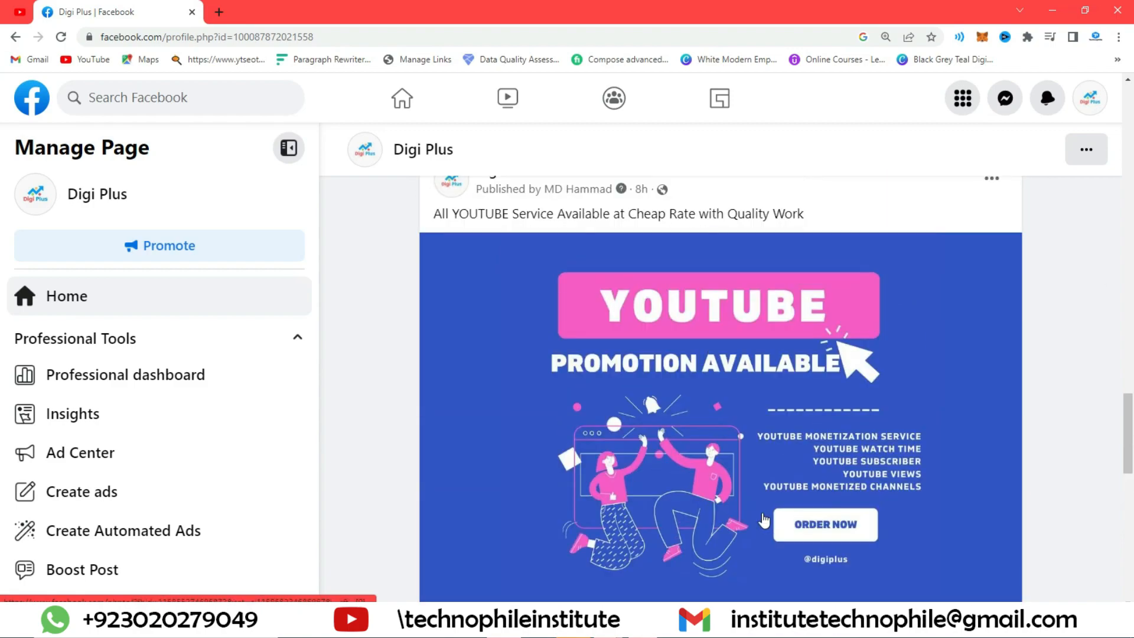
pyautogui.scroll(-8, 762, 518)
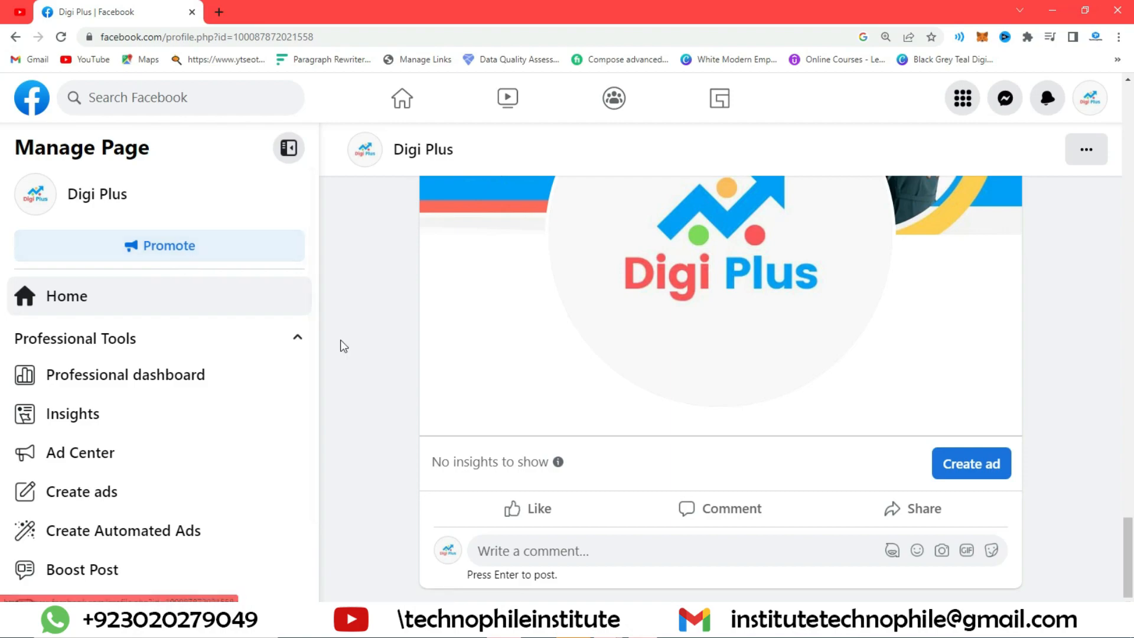
# Step: Start boosting the Digi Plus page's YouTube promotion post
pyautogui.scroll(7, 341, 345)
pyautogui.scroll(10, 582, 359)
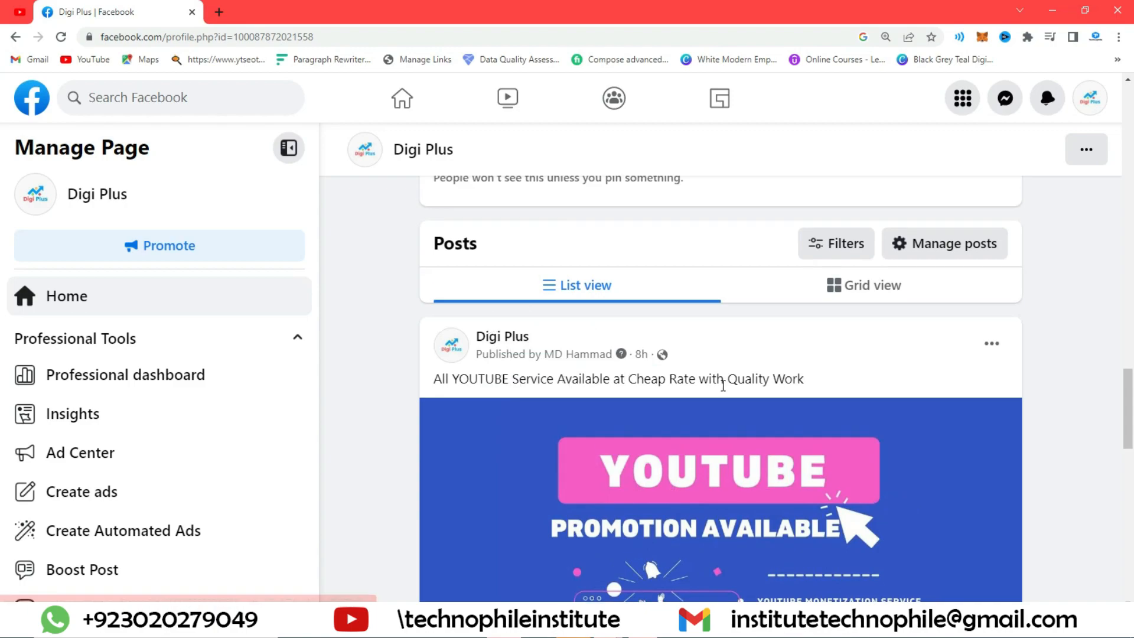
pyautogui.scroll(-10, 722, 387)
pyautogui.scroll(5, 724, 392)
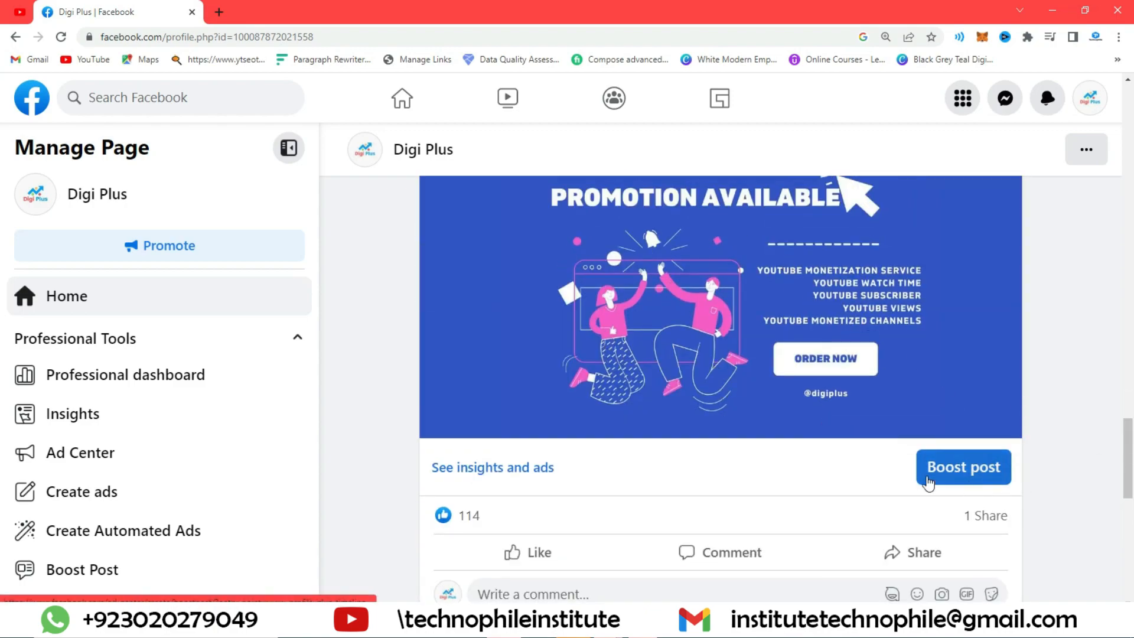
pyautogui.click(963, 467)
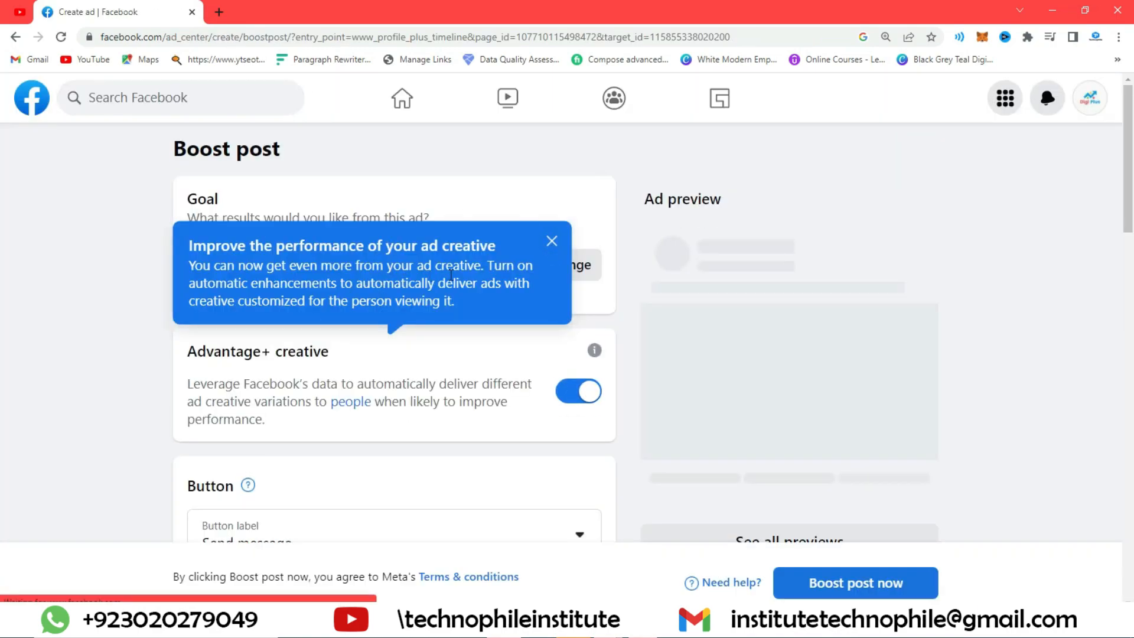
# Step: Examine the boost's goal, Advantage+ creative and button settings together with the ad preview
pyautogui.scroll(-8, 495, 292)
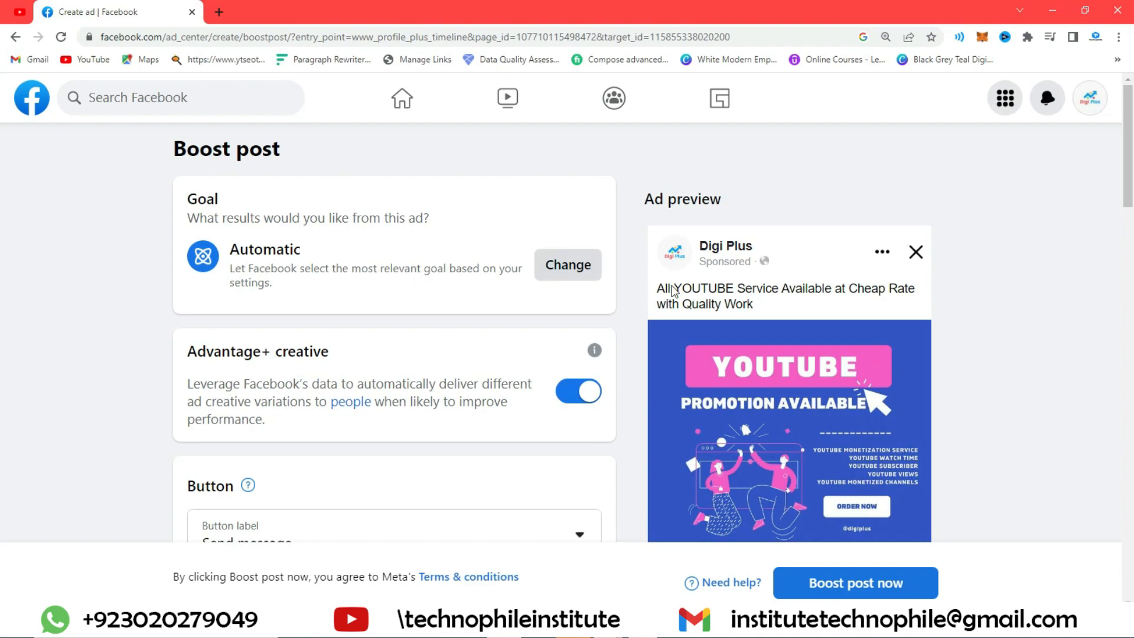
pyautogui.scroll(-2, 354, 313)
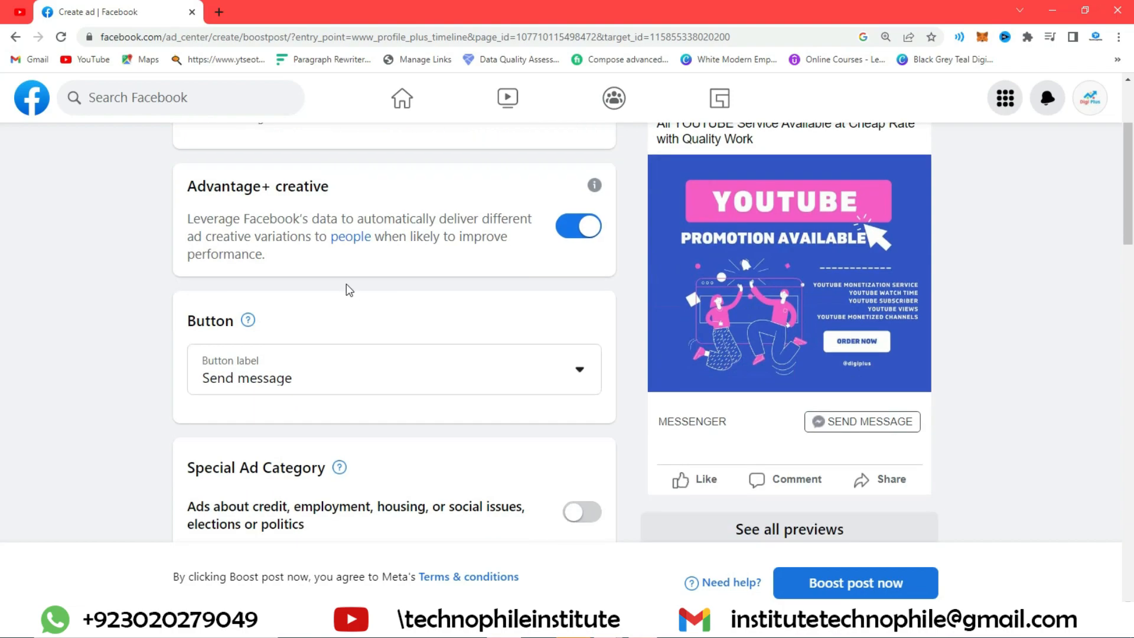
pyautogui.scroll(-3, 395, 327)
pyautogui.scroll(1, 366, 381)
pyautogui.scroll(2, 366, 381)
pyautogui.scroll(1, 780, 420)
pyautogui.scroll(2, 781, 424)
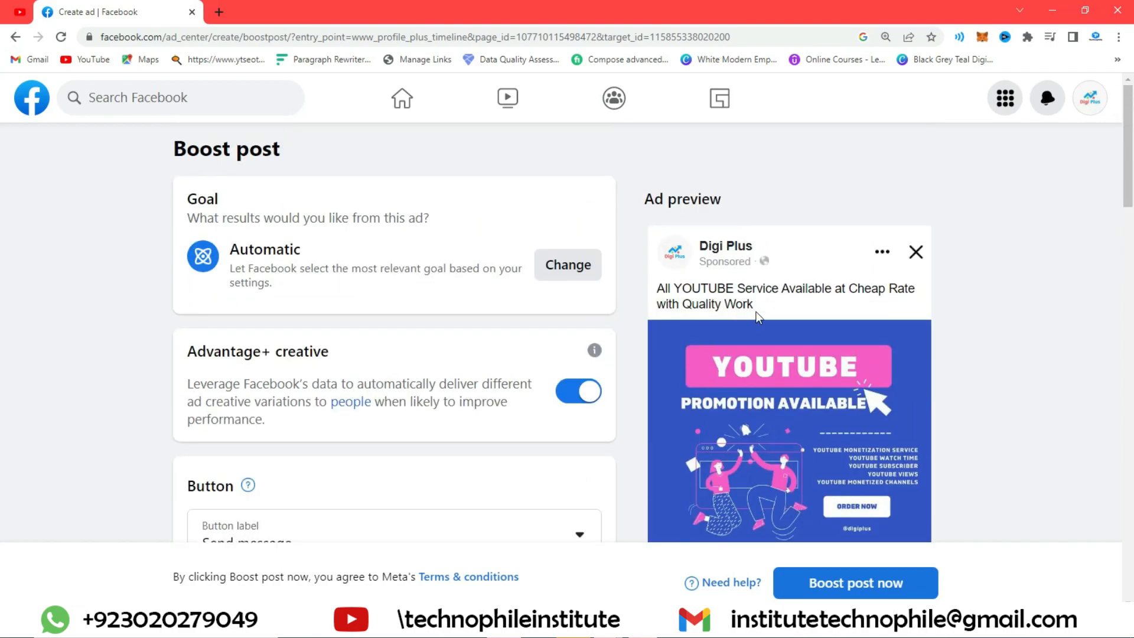
# Step: Choose Send message among the button label options and check the button shown in the ad preview
pyautogui.scroll(-3, 380, 433)
pyautogui.click(406, 381)
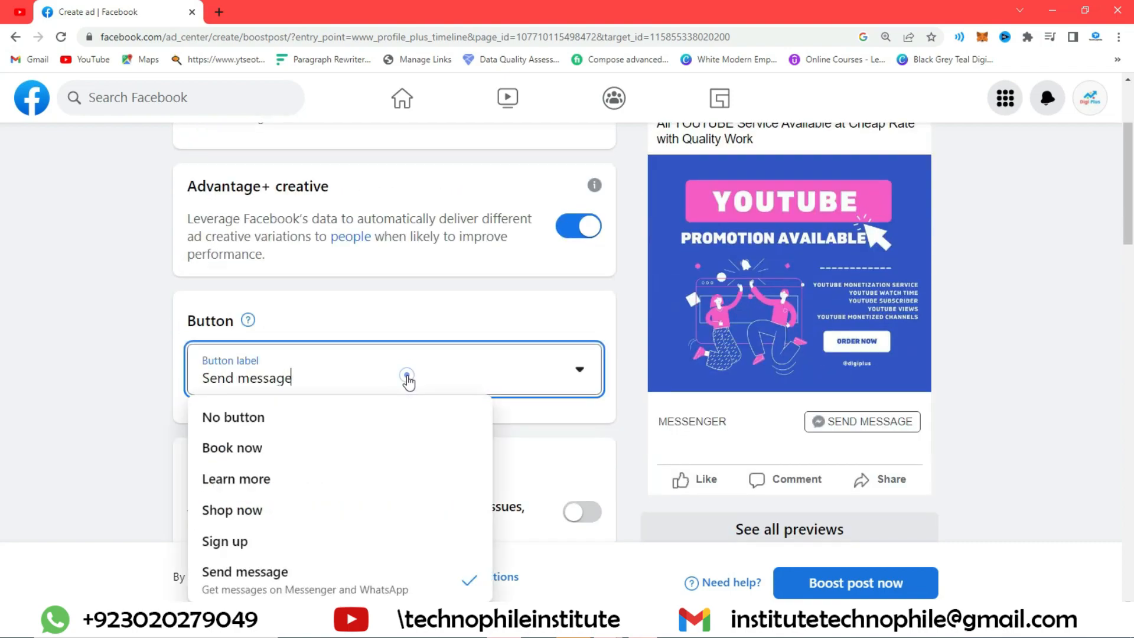
pyautogui.click(275, 576)
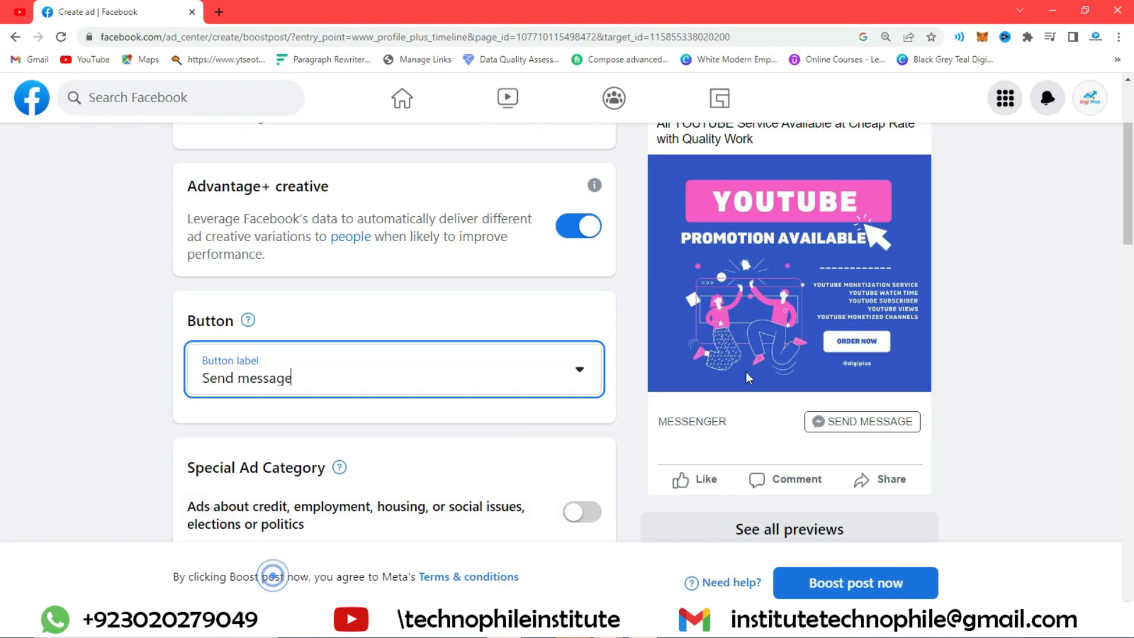
pyautogui.scroll(-3, 826, 435)
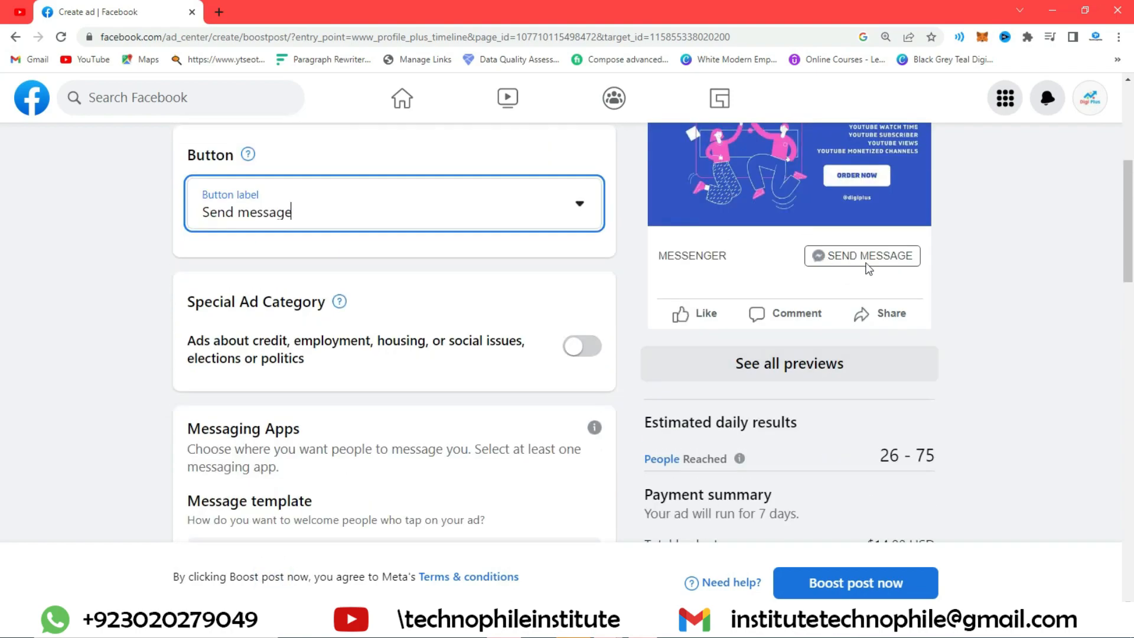
pyautogui.click(865, 263)
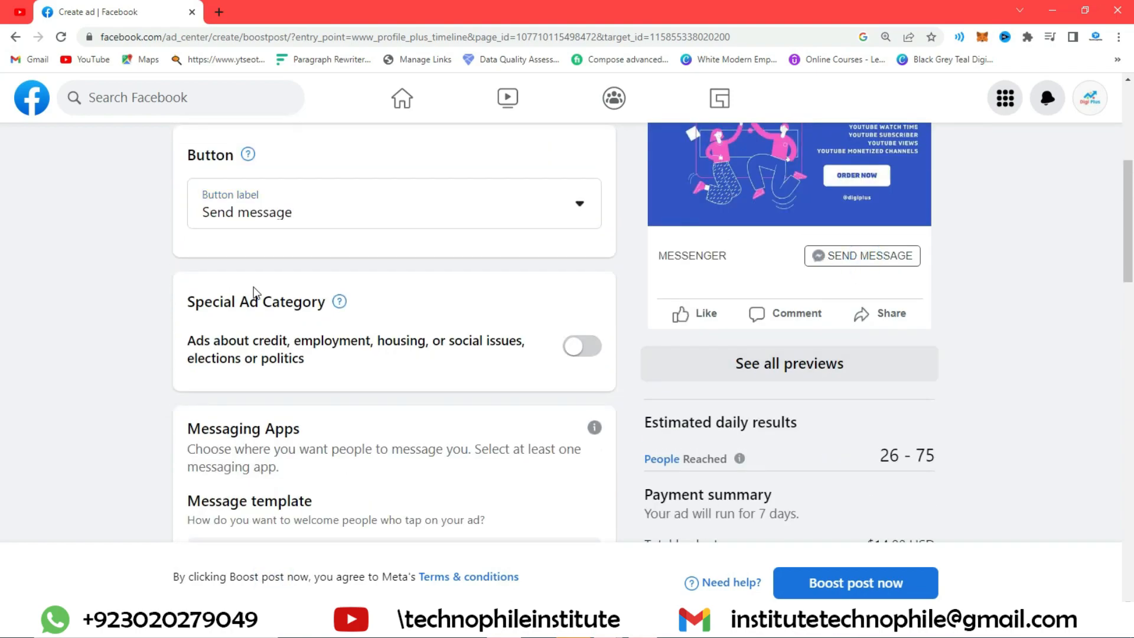
pyautogui.scroll(3, 784, 364)
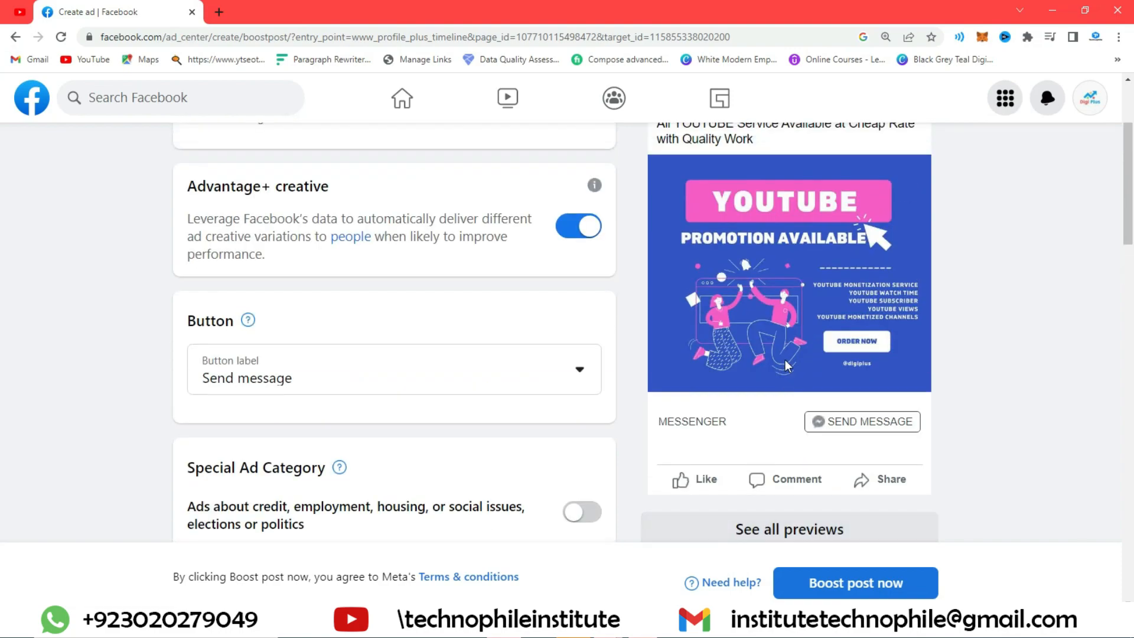
# Step: Try Learn more as the ad's button label and select its empty website URL field
pyautogui.click(345, 383)
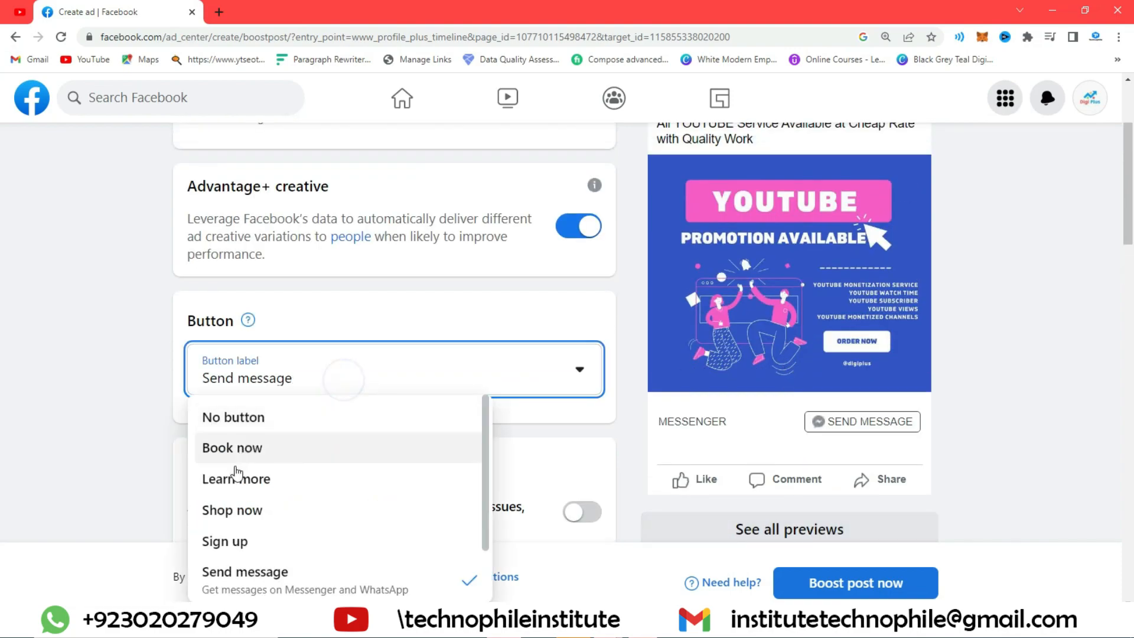
pyautogui.click(267, 486)
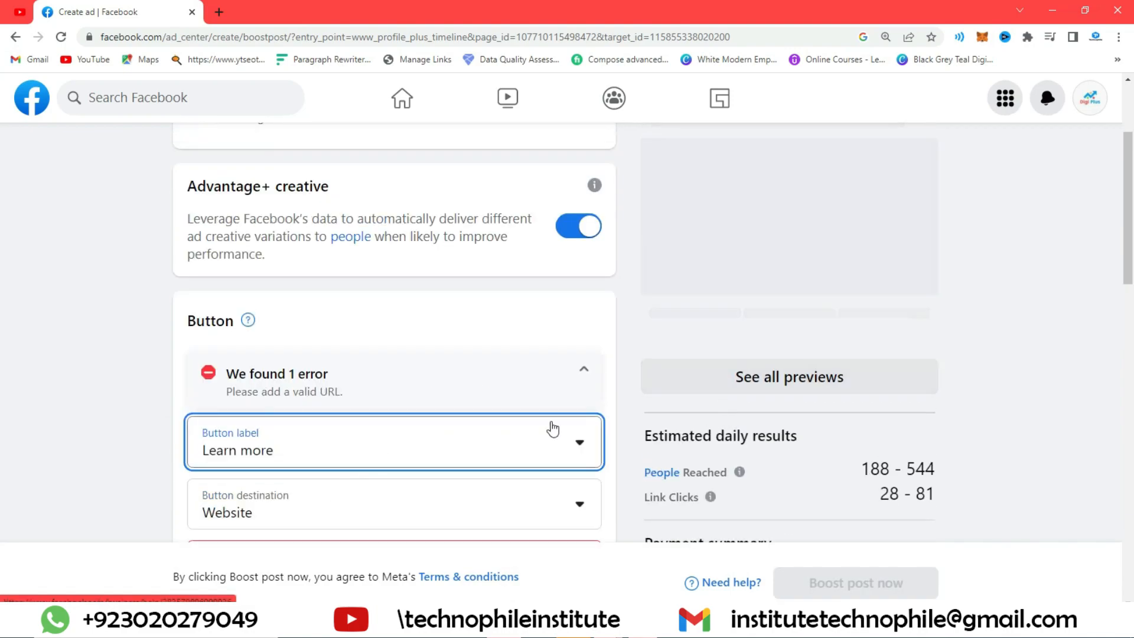
pyautogui.scroll(-3, 243, 438)
pyautogui.click(255, 399)
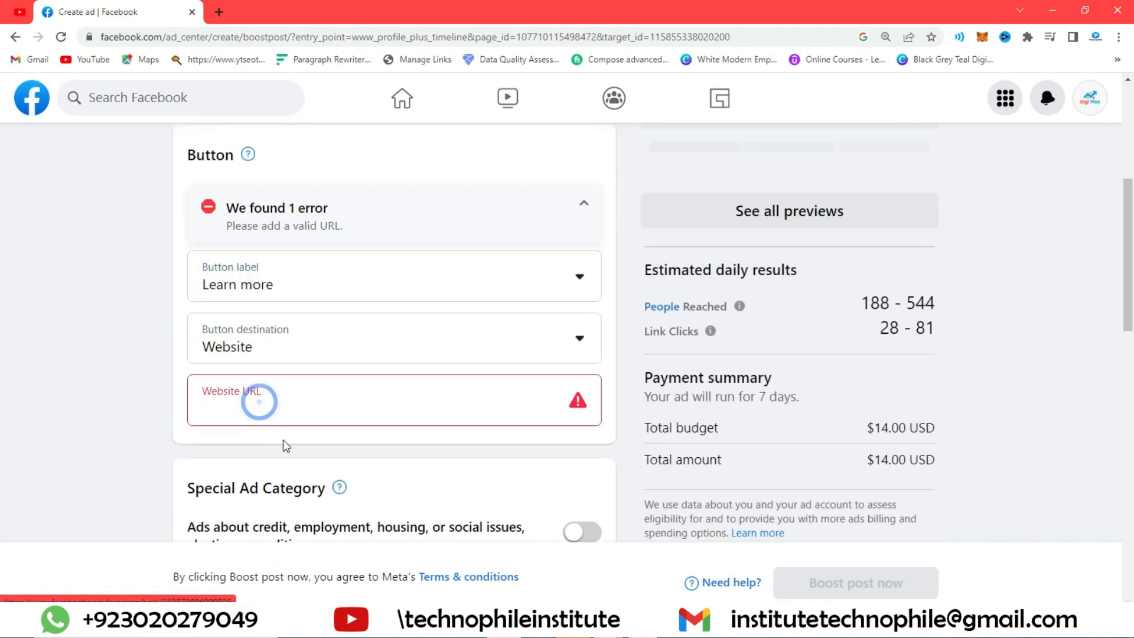
# Step: Try Book now as the ad's button label and select its website URL field
pyautogui.click(275, 294)
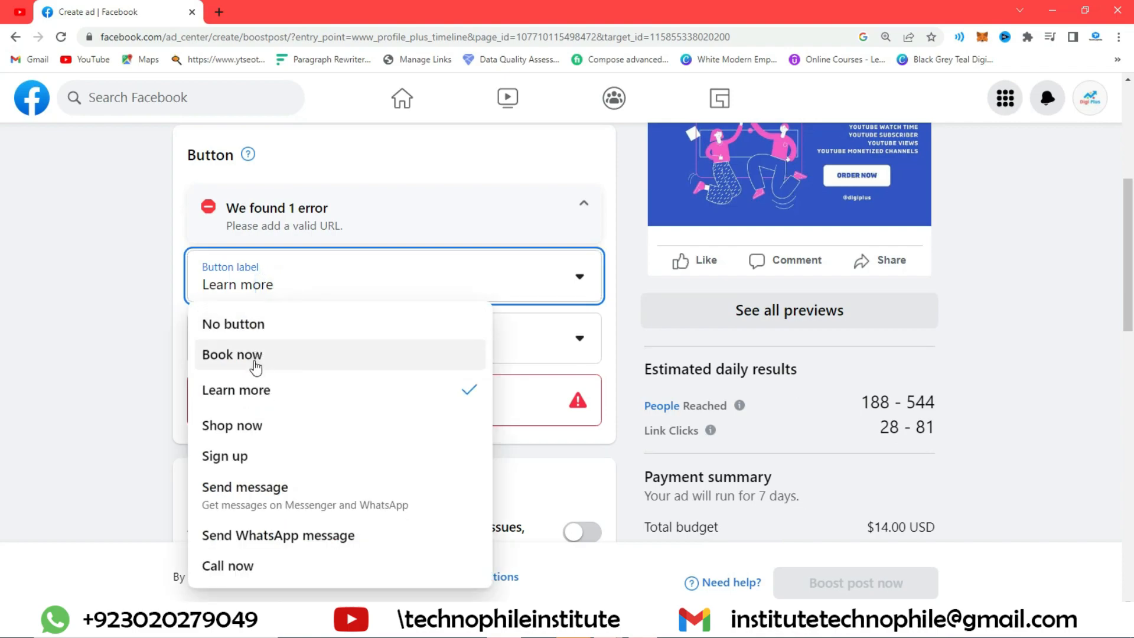
pyautogui.click(256, 355)
pyautogui.click(281, 264)
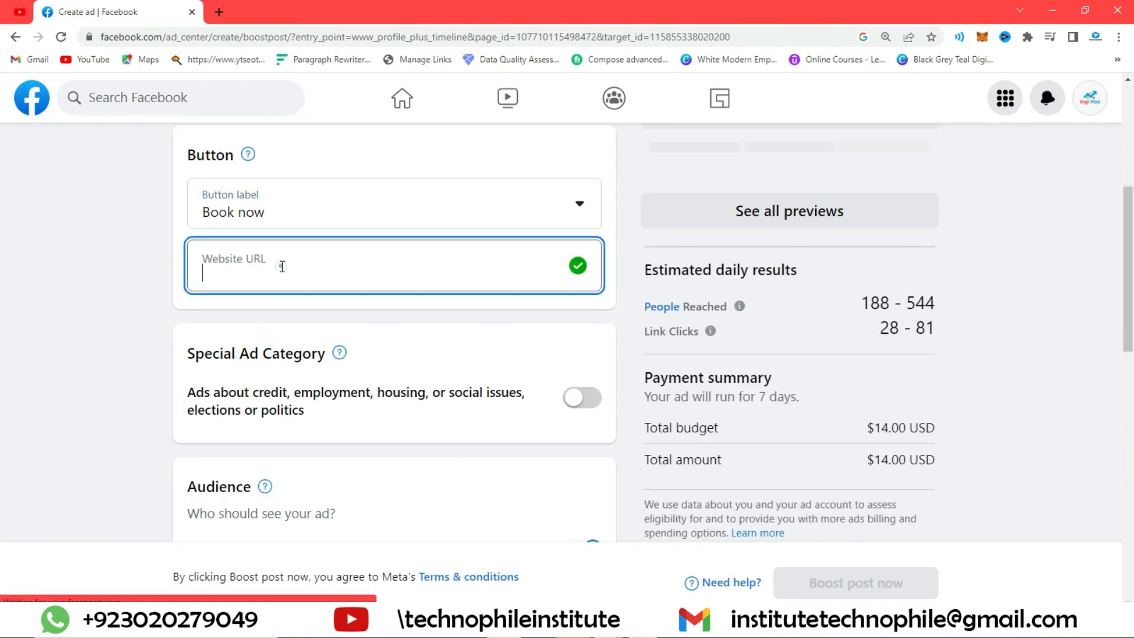
# Step: Try the No button option for the ad's button label
pyautogui.click(264, 221)
pyautogui.click(269, 289)
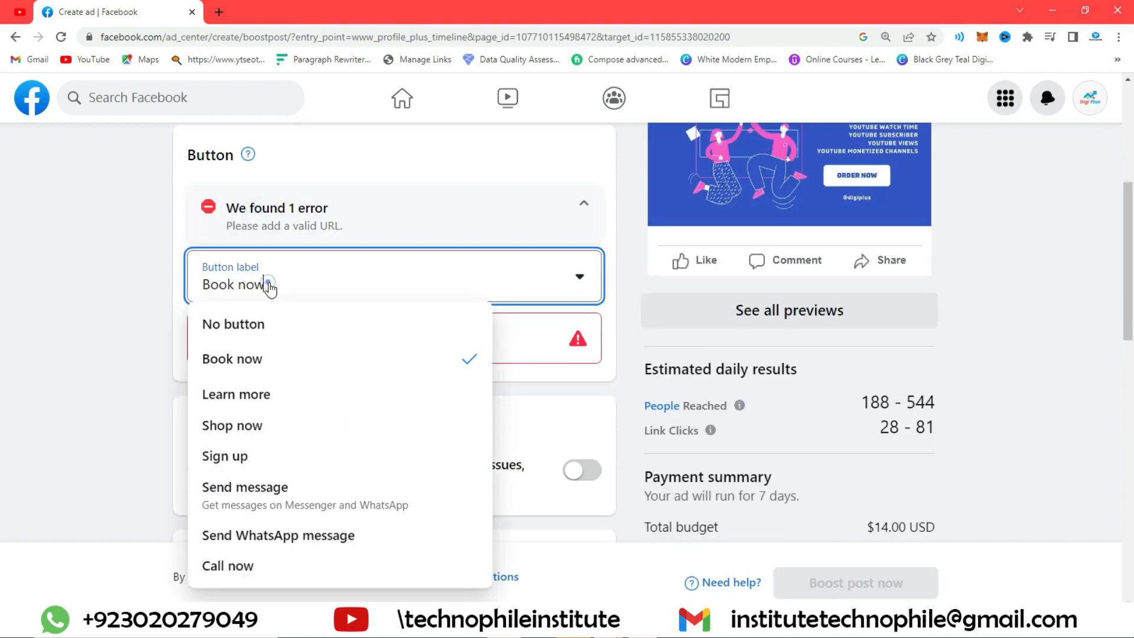
pyautogui.click(251, 328)
pyautogui.scroll(-3, 799, 343)
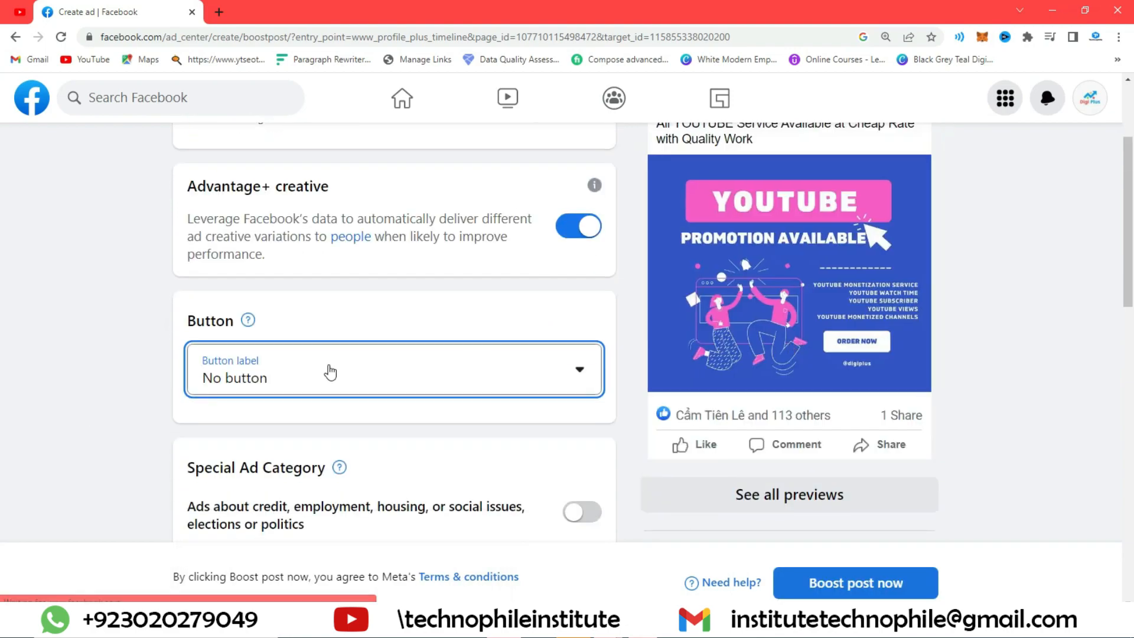
# Step: Try Send WhatsApp message as the button label and select its phone number field
pyautogui.click(304, 353)
pyautogui.scroll(-1, 306, 490)
pyautogui.scroll(-1, 215, 562)
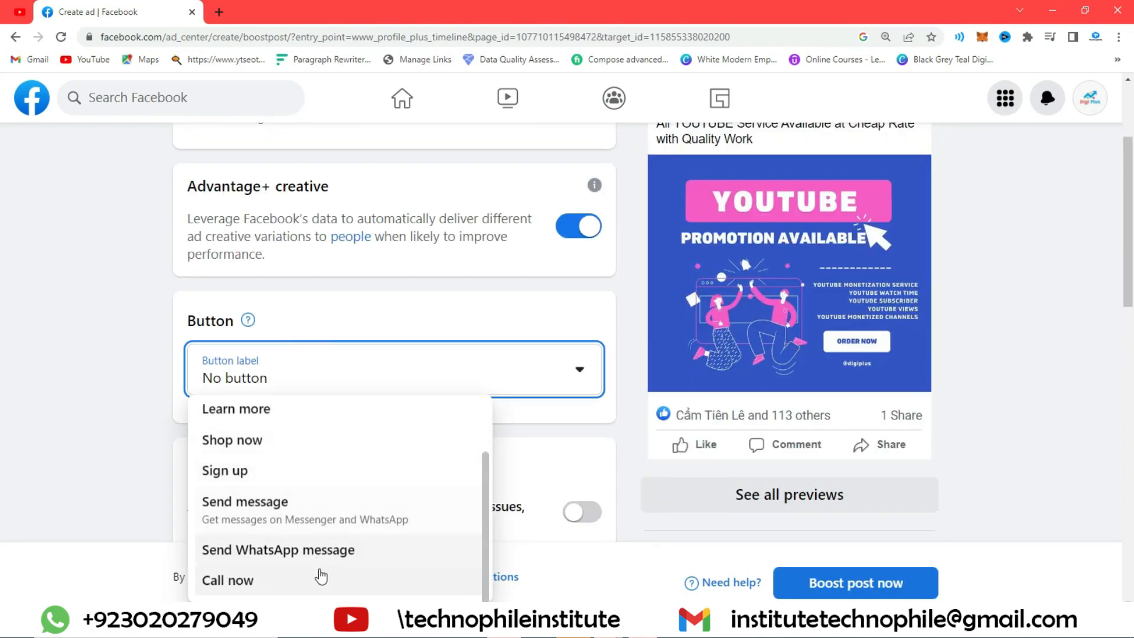
pyautogui.click(331, 549)
pyautogui.scroll(-3, 413, 465)
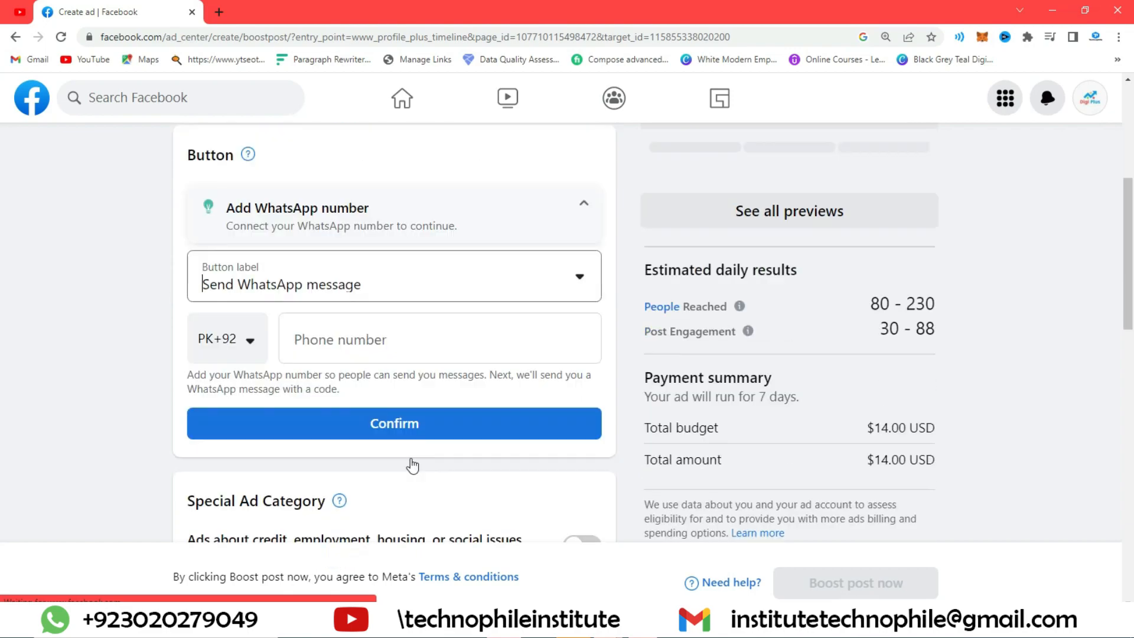
pyautogui.click(365, 337)
pyautogui.scroll(3, 467, 401)
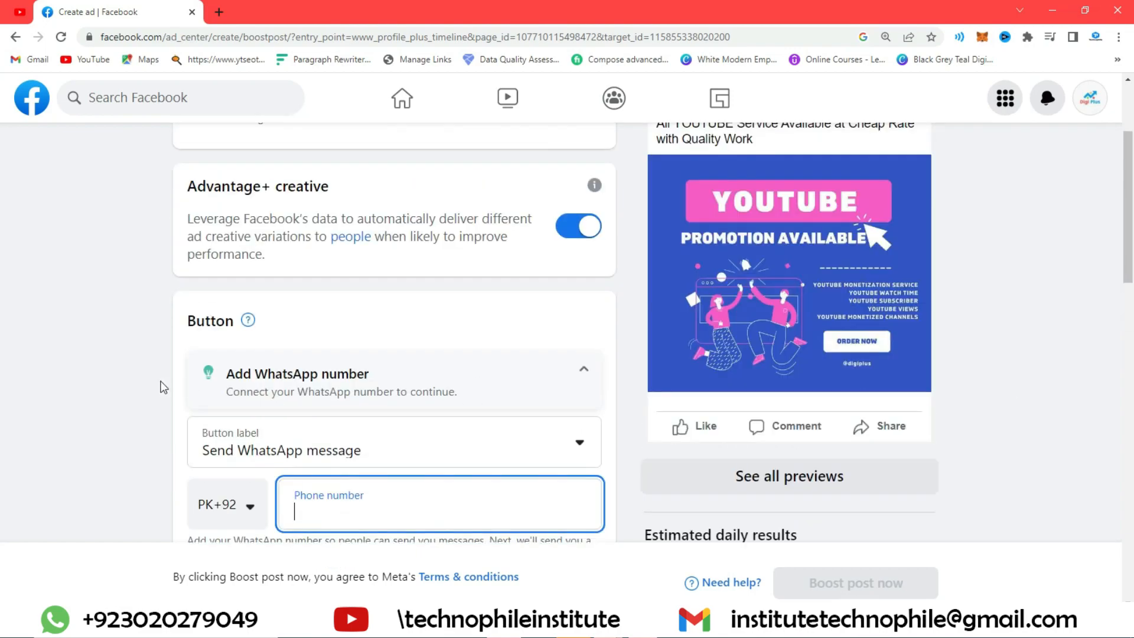
# Step: Return the button label to Send message, then review the ad preview and the Special Ad Category setting
pyautogui.click(372, 431)
pyautogui.scroll(-3, 272, 531)
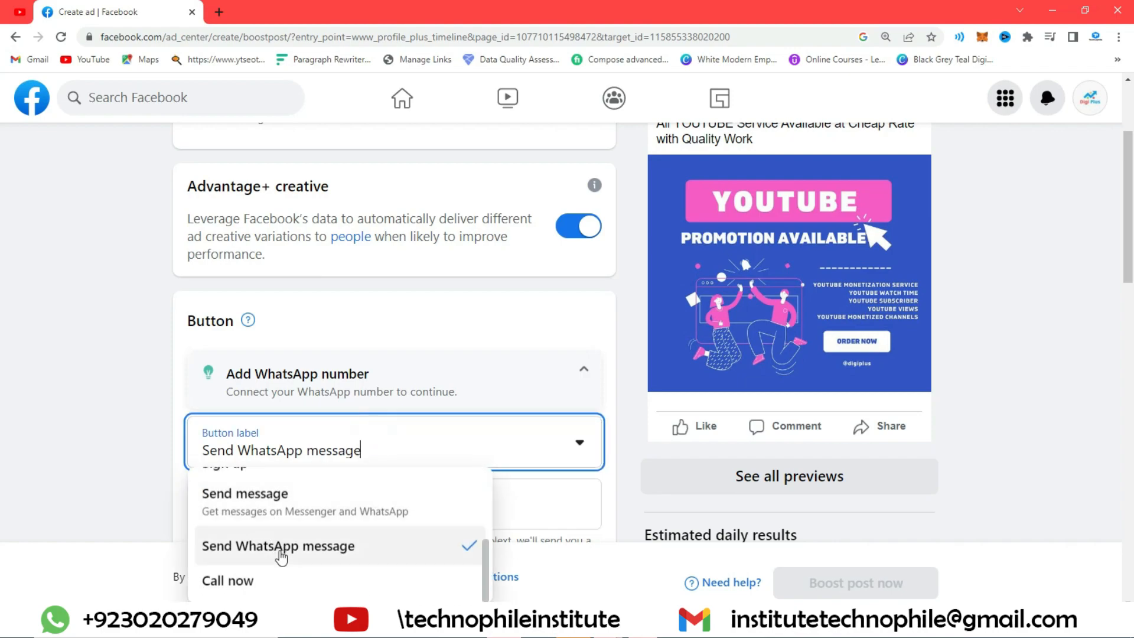
pyautogui.click(283, 505)
pyautogui.scroll(-2, 417, 488)
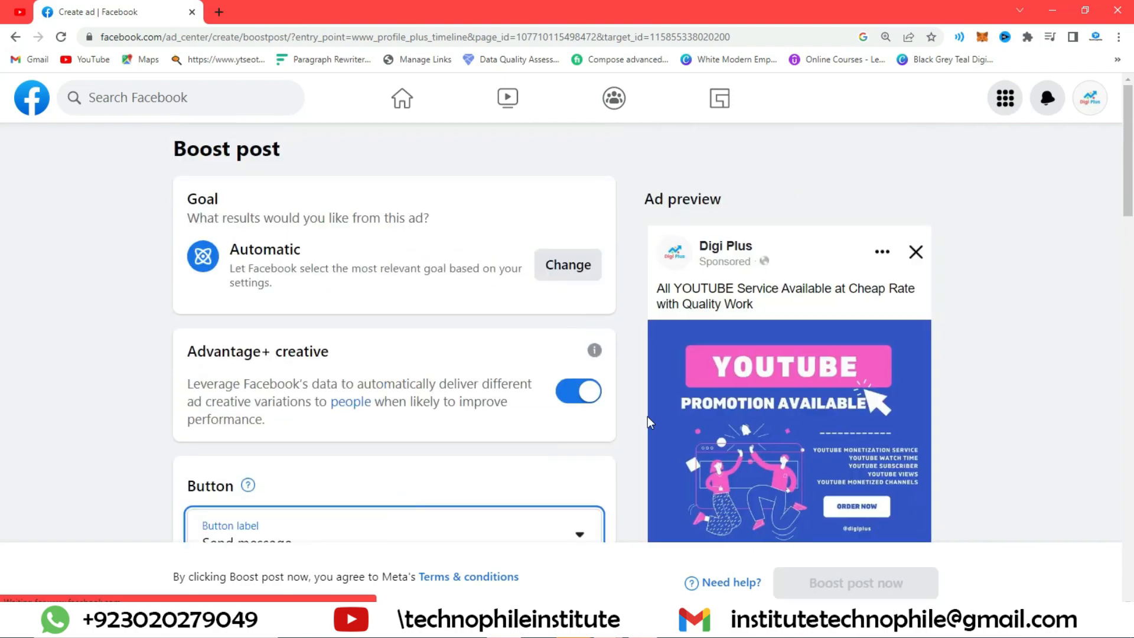
pyautogui.scroll(-3, 647, 419)
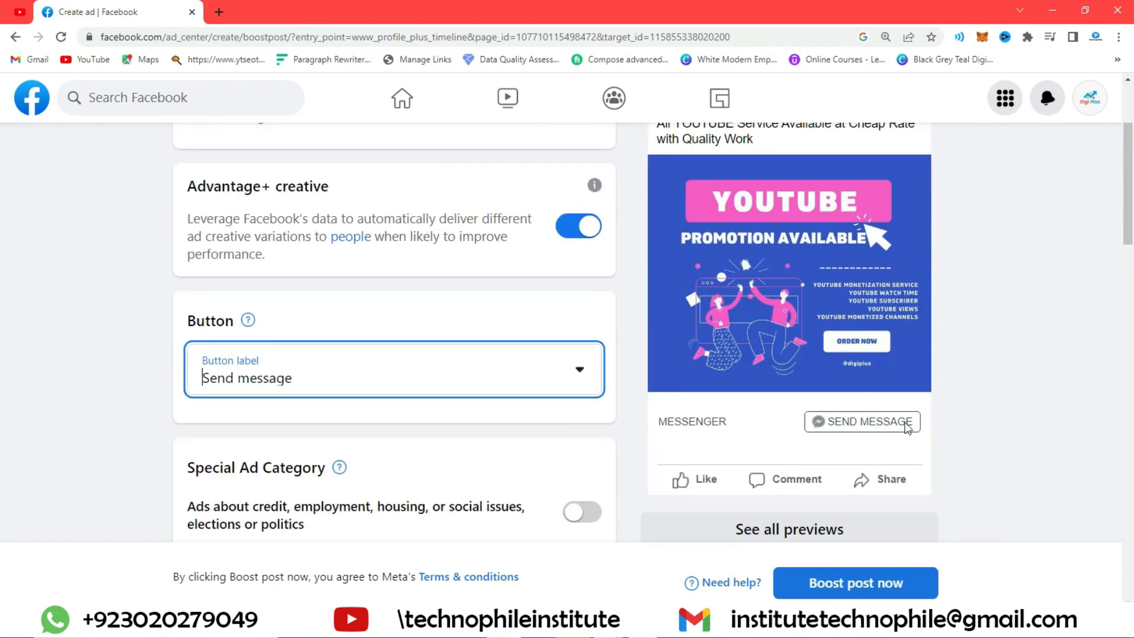
pyautogui.scroll(-4, 493, 435)
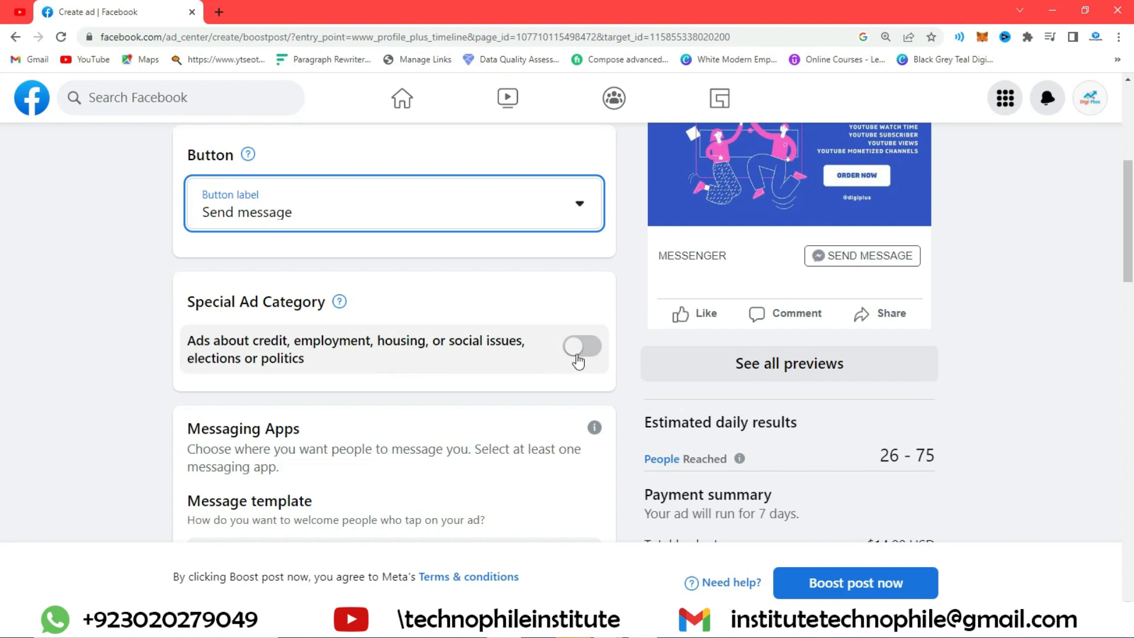
# Step: Review the Special Ad Category setting, the message template and the payment summary of the boosted post
pyautogui.scroll(-3, 443, 384)
pyautogui.scroll(-2, 479, 349)
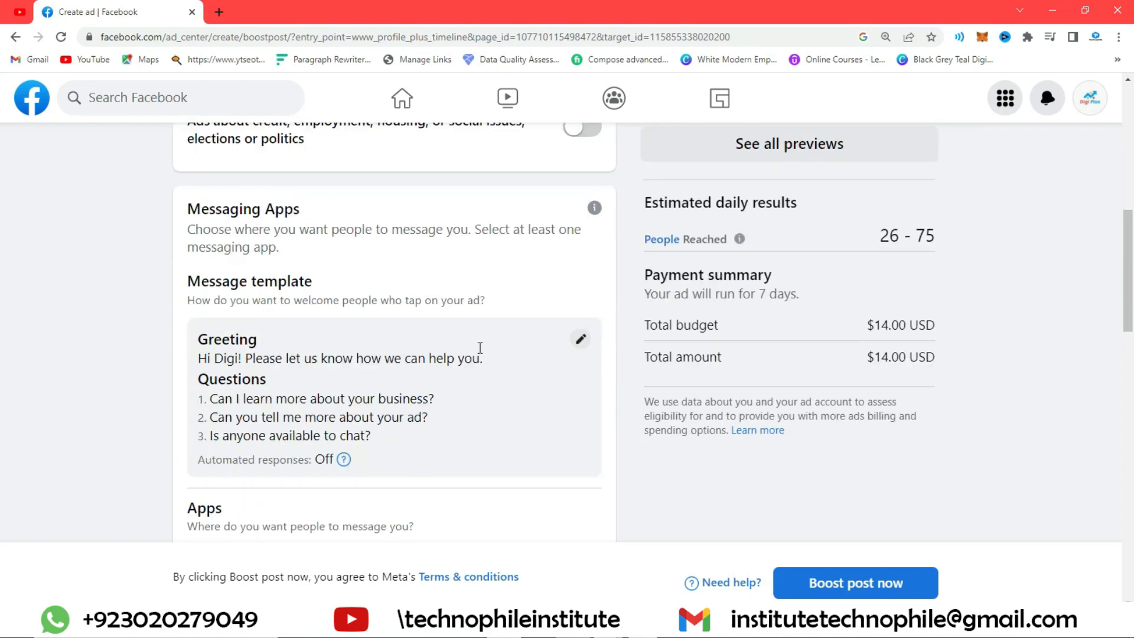
pyautogui.scroll(2, 496, 395)
pyautogui.scroll(3, 519, 402)
pyautogui.scroll(-3, 354, 399)
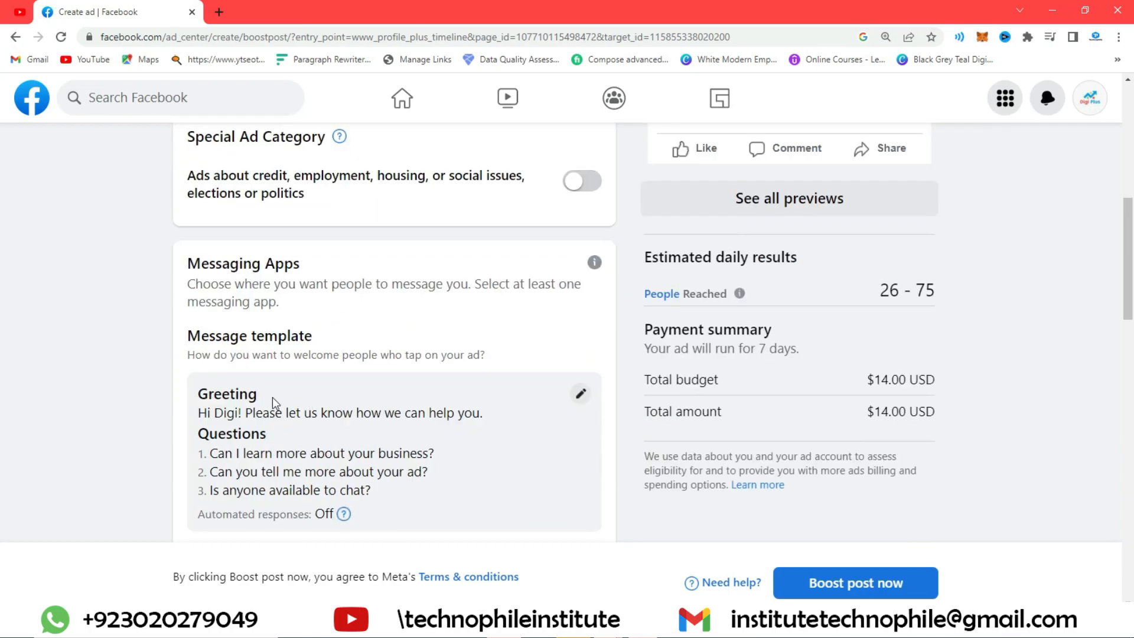
pyautogui.scroll(-3, 513, 350)
pyautogui.scroll(5, 616, 347)
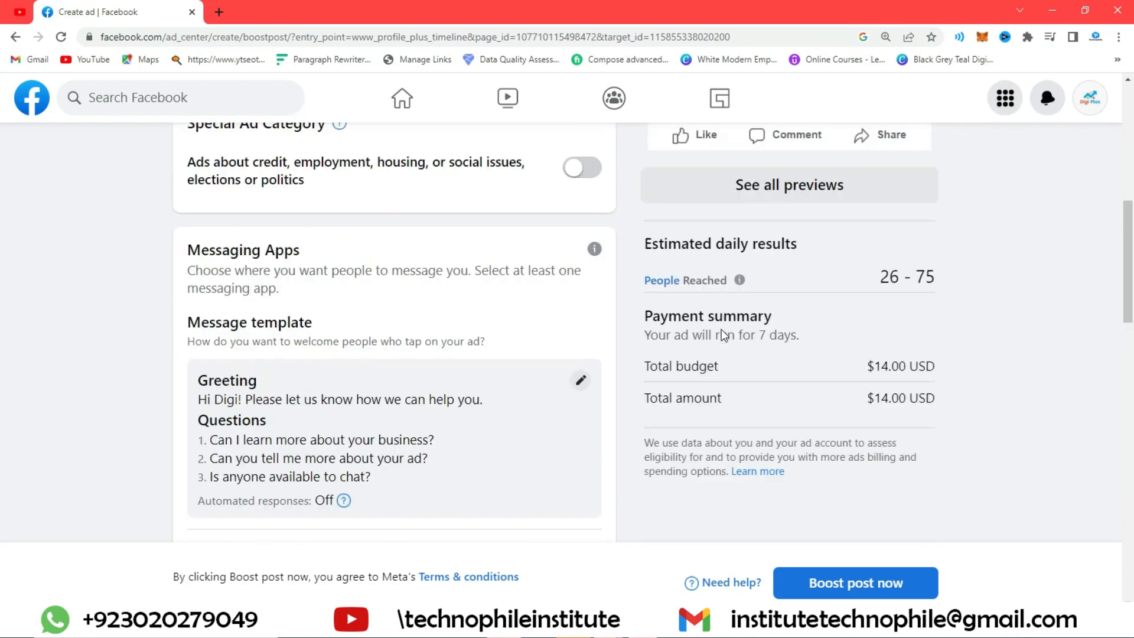
pyautogui.scroll(-2, 473, 348)
pyautogui.scroll(-3, 353, 385)
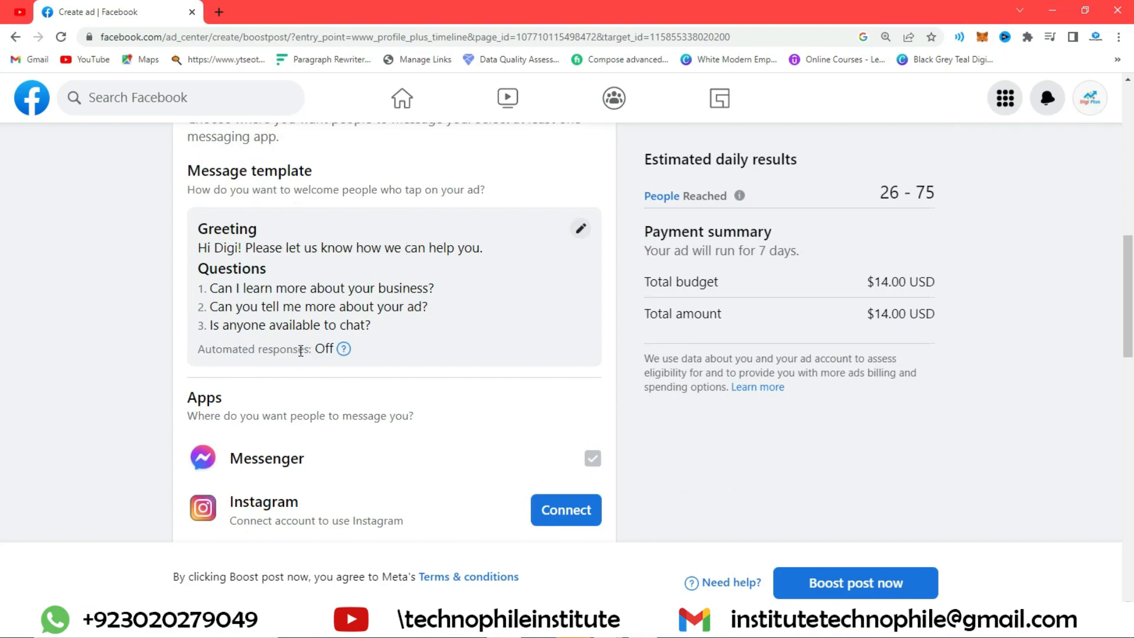
# Step: Open the welcome message editor, review the greeting and the frequently asked questions, and close it without edits
pyautogui.click(577, 233)
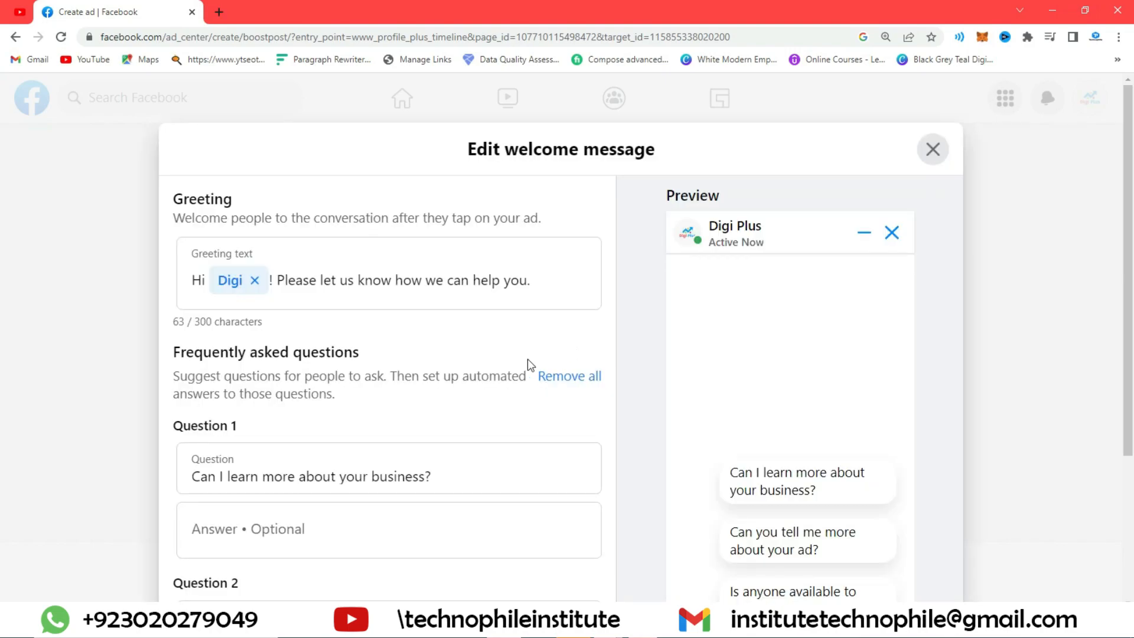
pyautogui.scroll(-2, 324, 417)
pyautogui.scroll(-1, 353, 408)
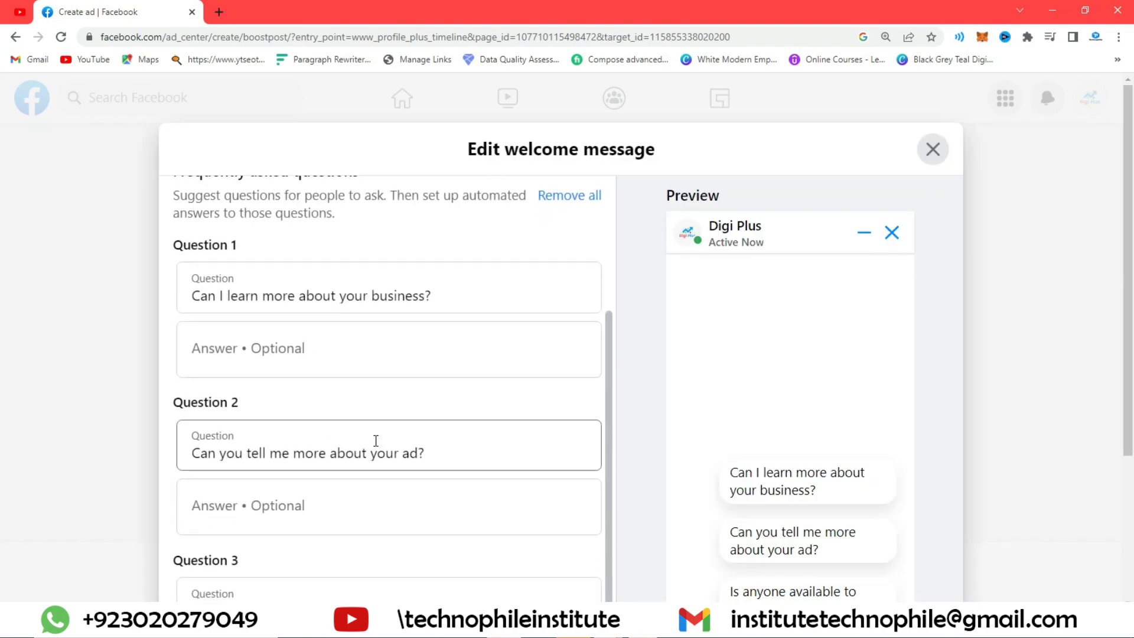
pyautogui.scroll(3, 376, 440)
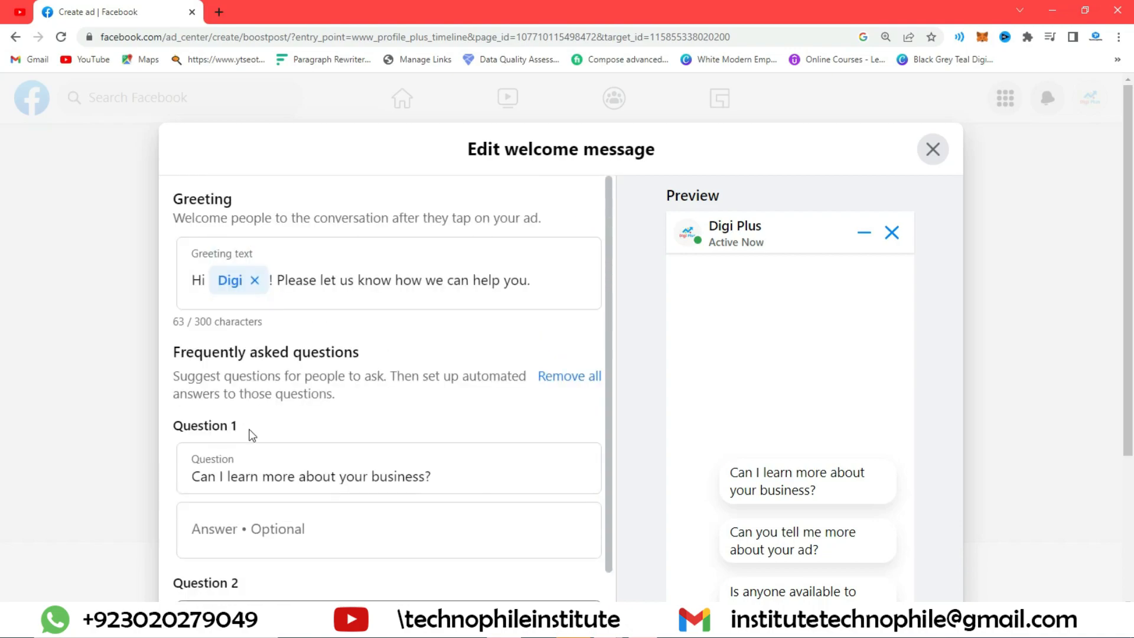
pyautogui.click(926, 155)
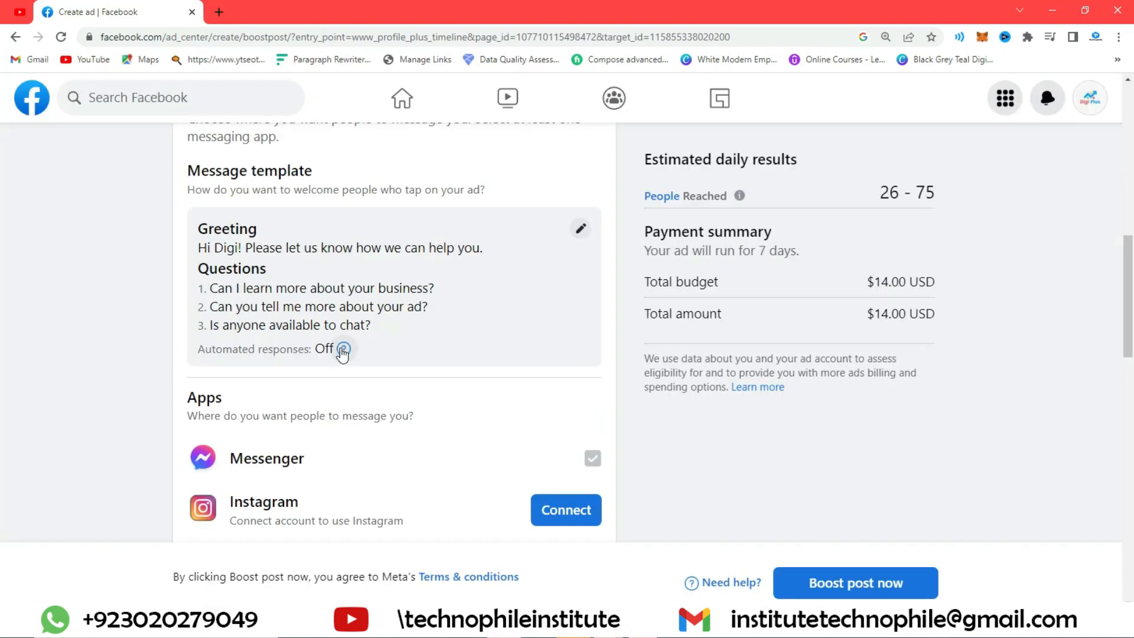
# Step: Check the messaging app connections, then reselect Send message as the ad's button label
pyautogui.scroll(-3, 354, 295)
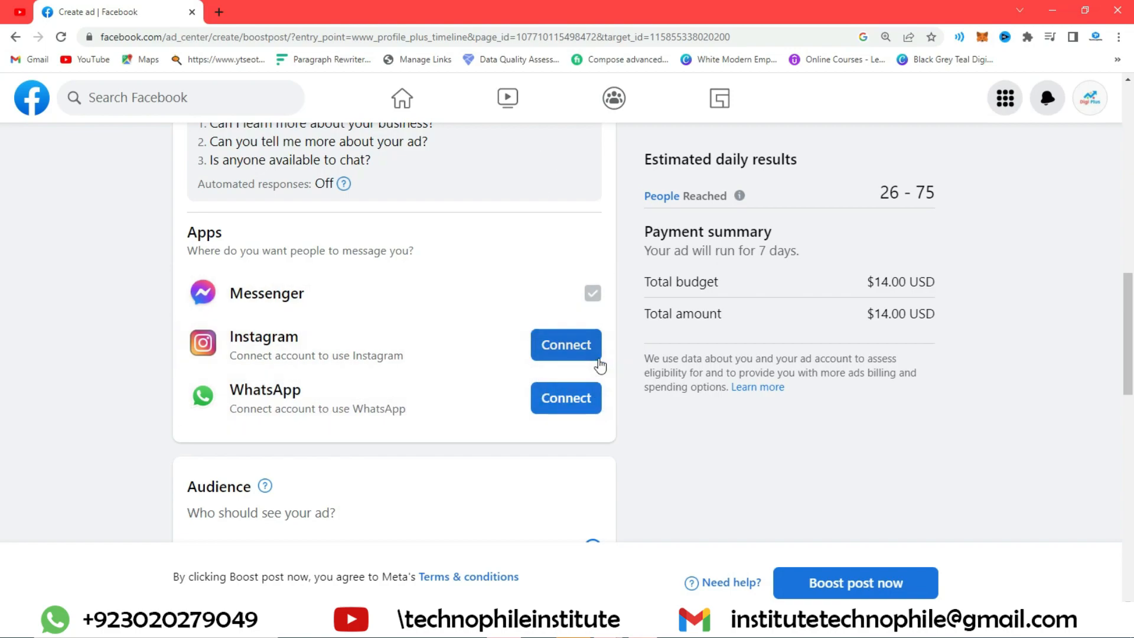
pyautogui.scroll(5, 508, 476)
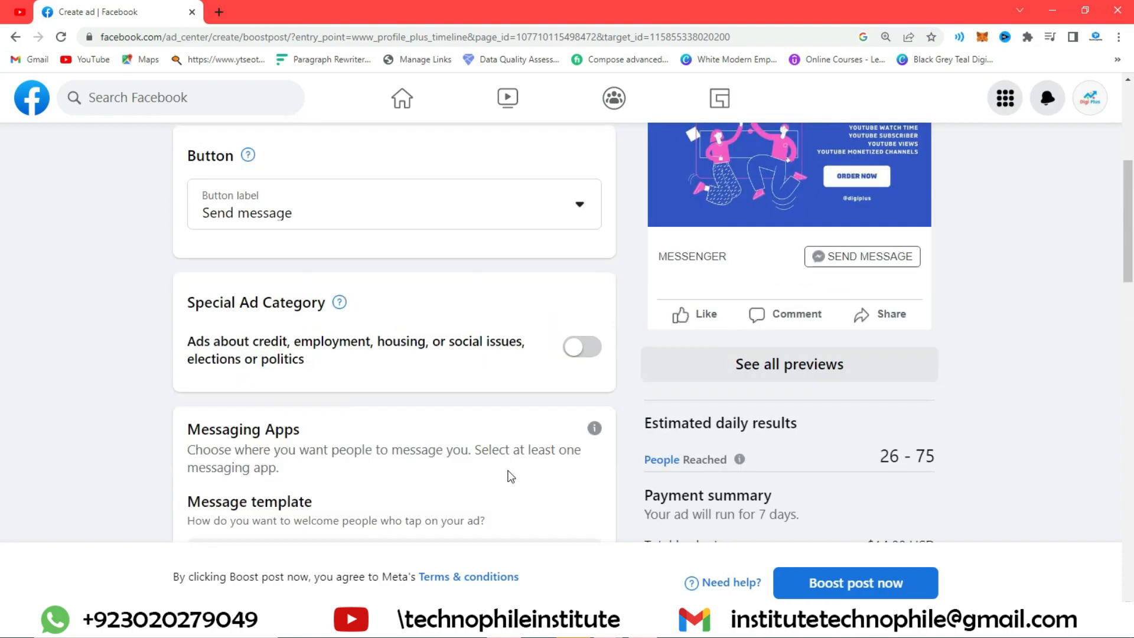
pyautogui.scroll(3, 726, 332)
pyautogui.scroll(-3, 650, 348)
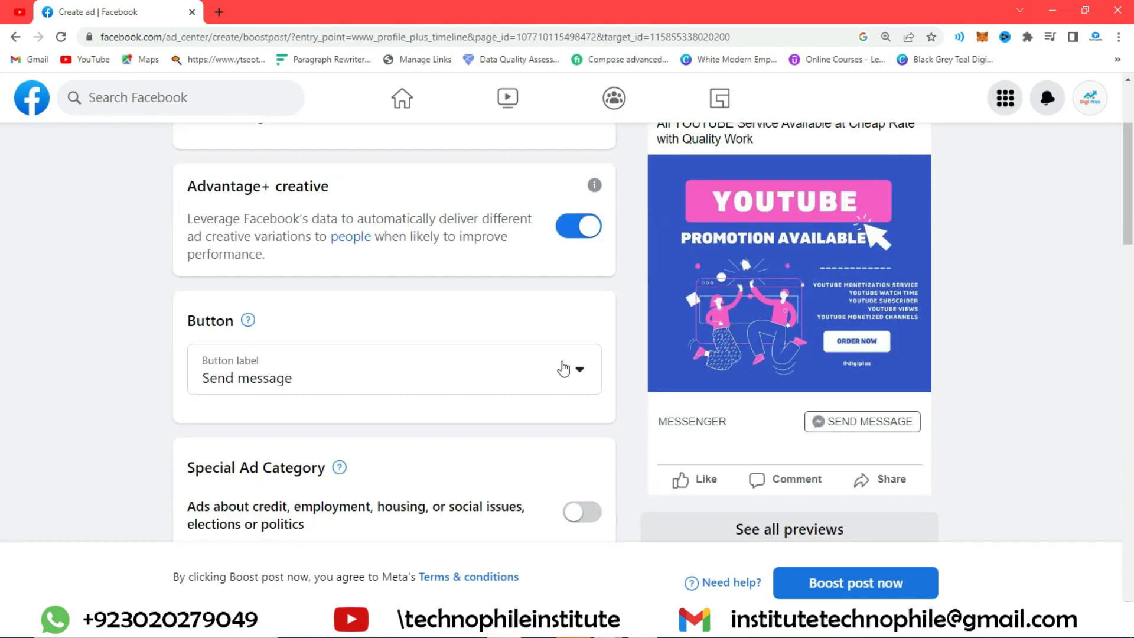
pyautogui.click(369, 378)
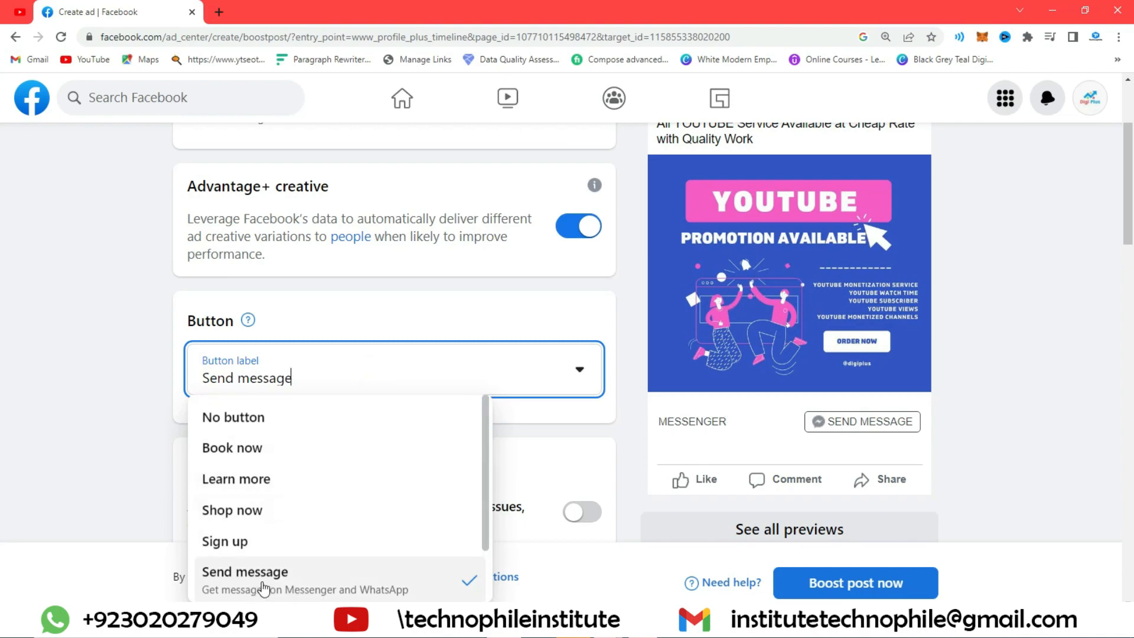
pyautogui.click(277, 573)
# Step: Examine the message template, messaging apps, audience details, ad goal and ad preview of the boosted post
pyautogui.scroll(-5, 666, 393)
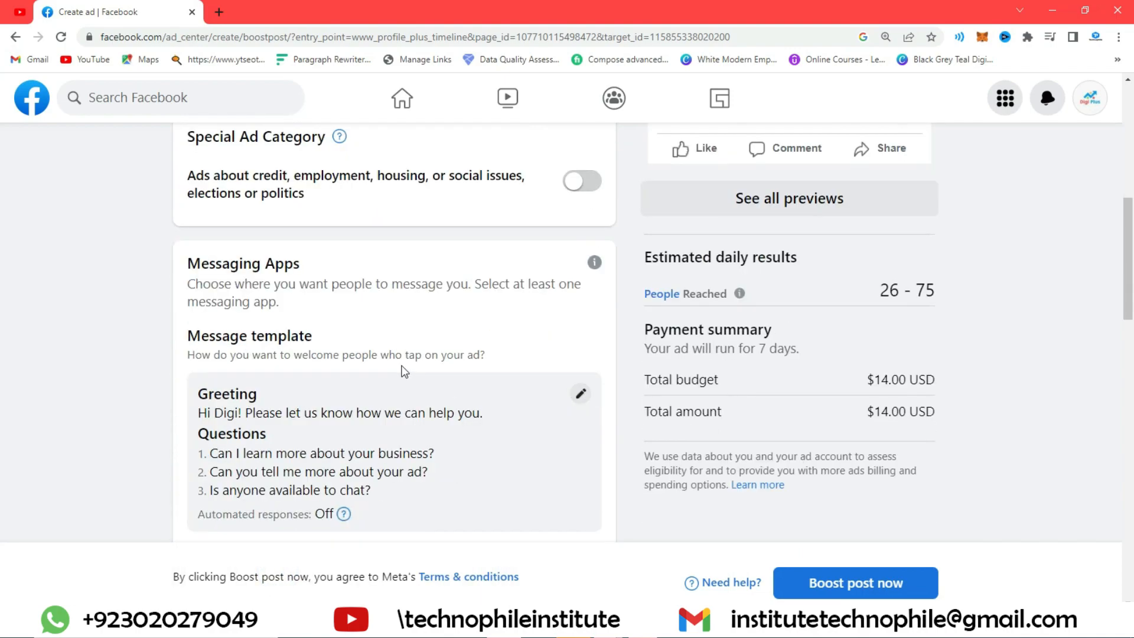
pyautogui.scroll(-3, 408, 375)
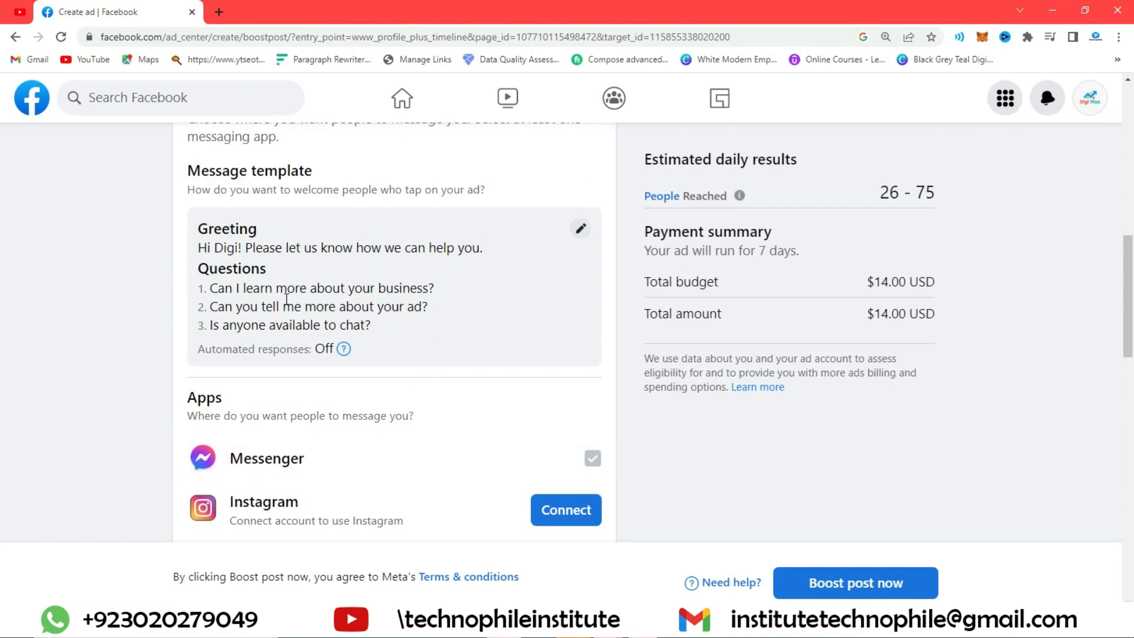
pyautogui.scroll(-3, 288, 304)
pyautogui.scroll(-5, 287, 304)
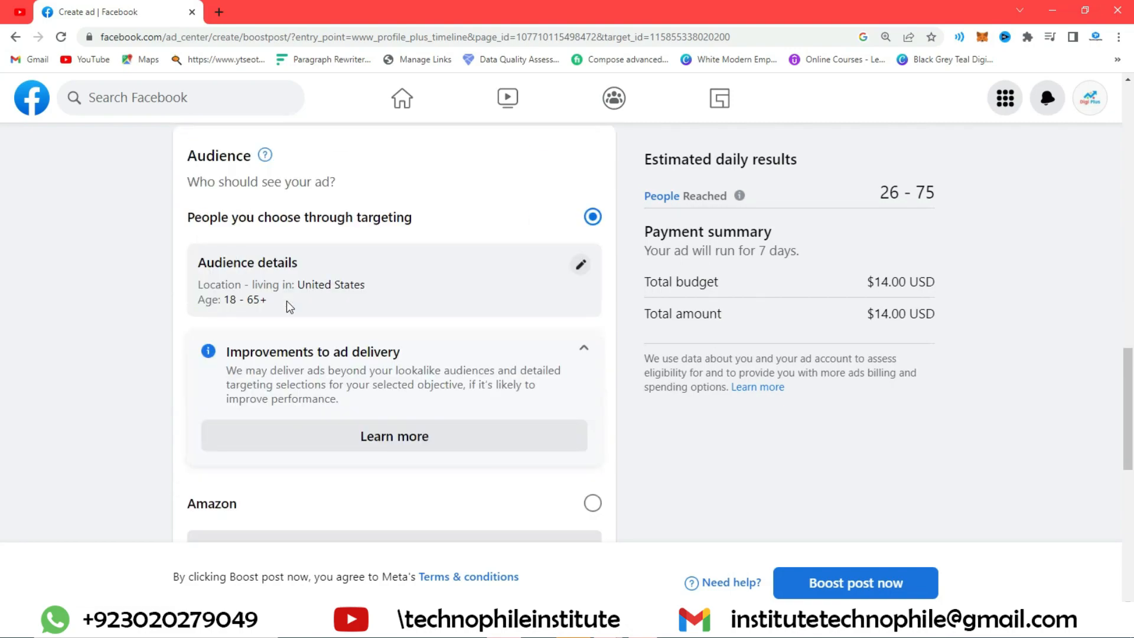
pyautogui.scroll(3, 300, 331)
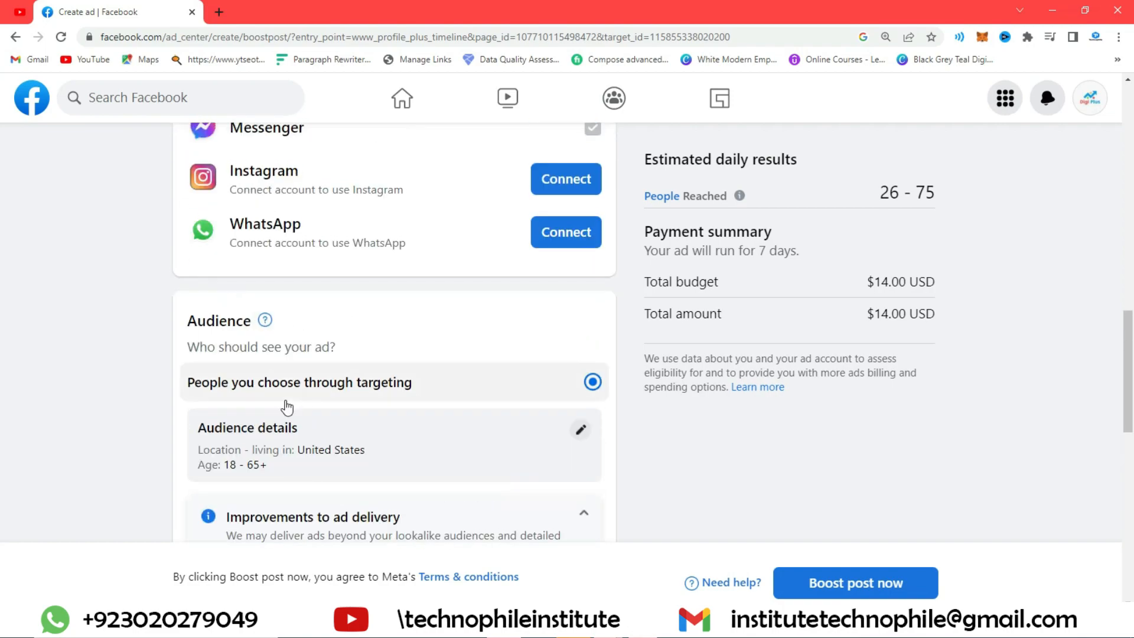
pyautogui.scroll(-3, 287, 402)
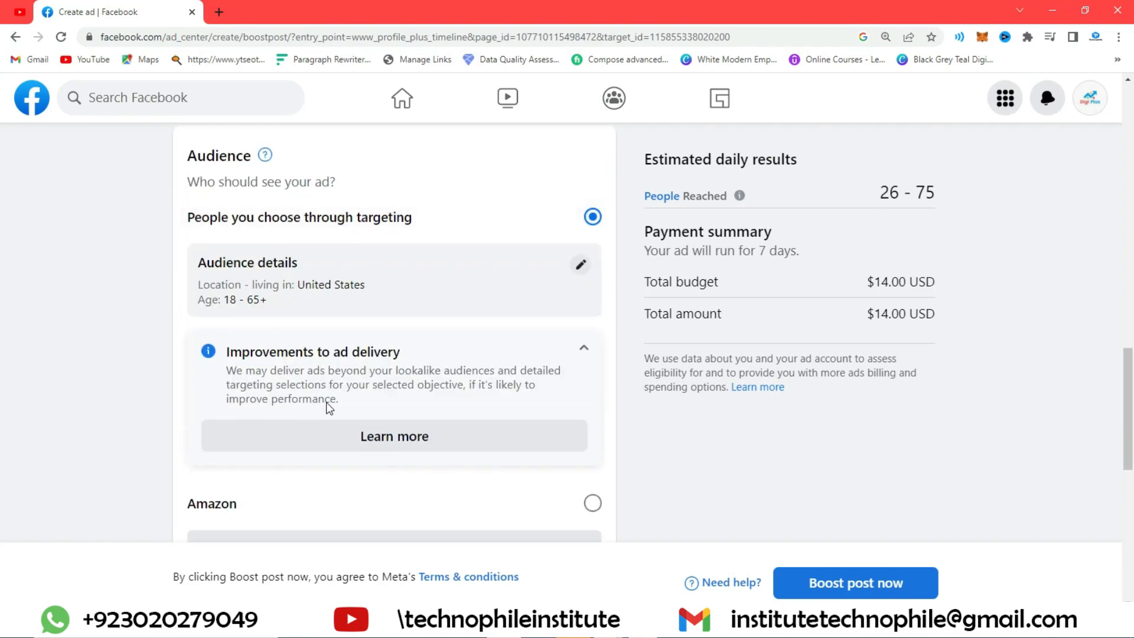
pyautogui.scroll(15, 850, 390)
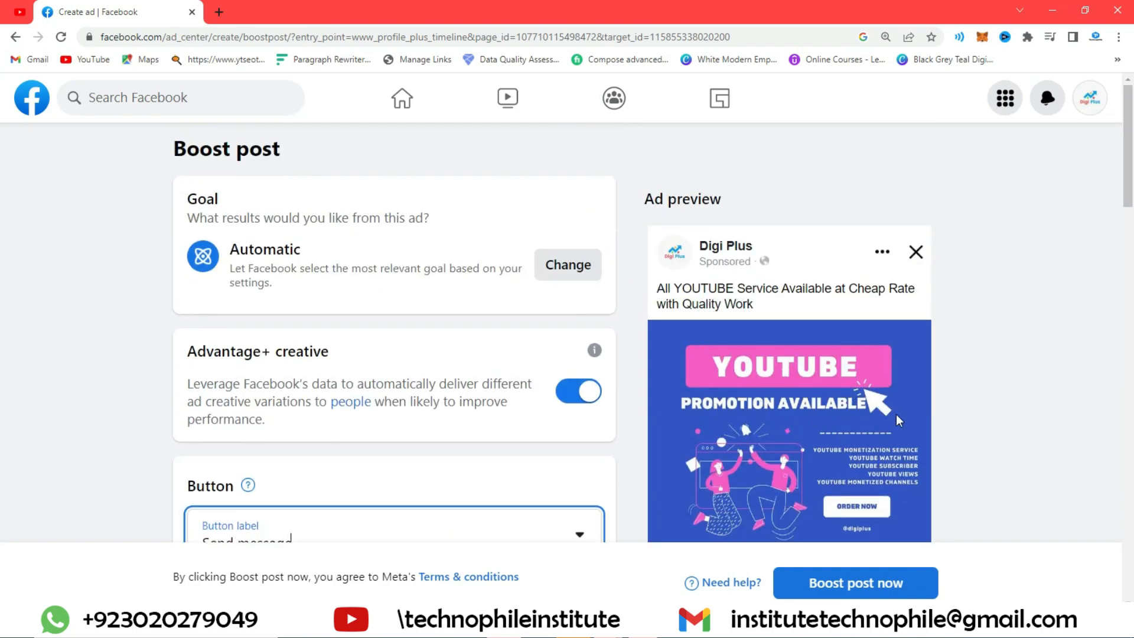
pyautogui.scroll(-10, 766, 358)
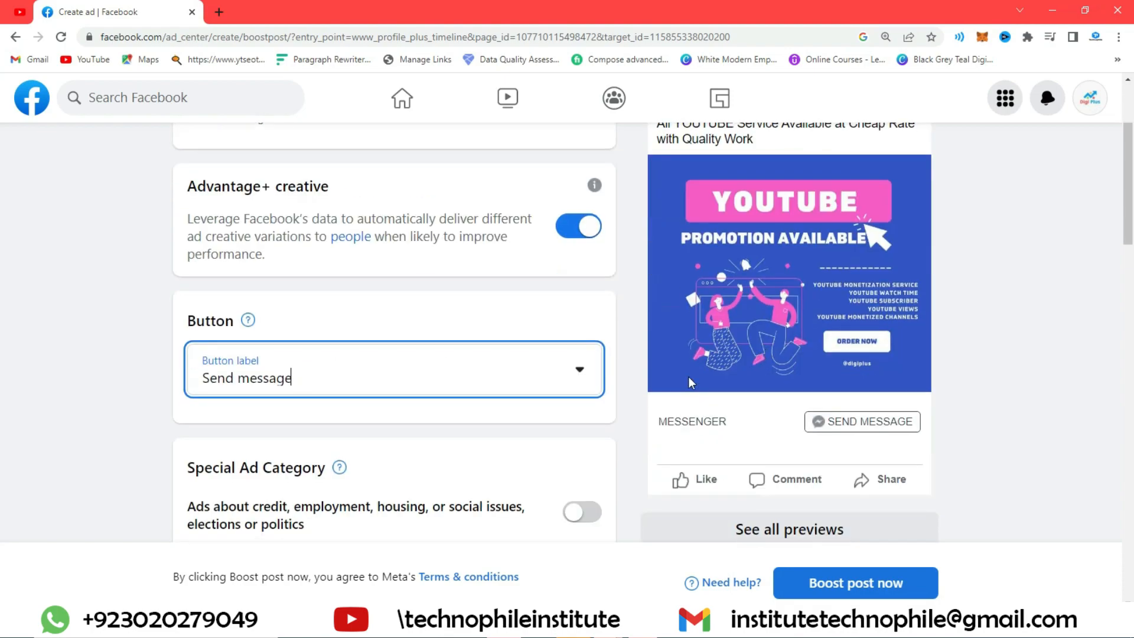
pyautogui.scroll(5, 606, 431)
pyautogui.scroll(5, 617, 430)
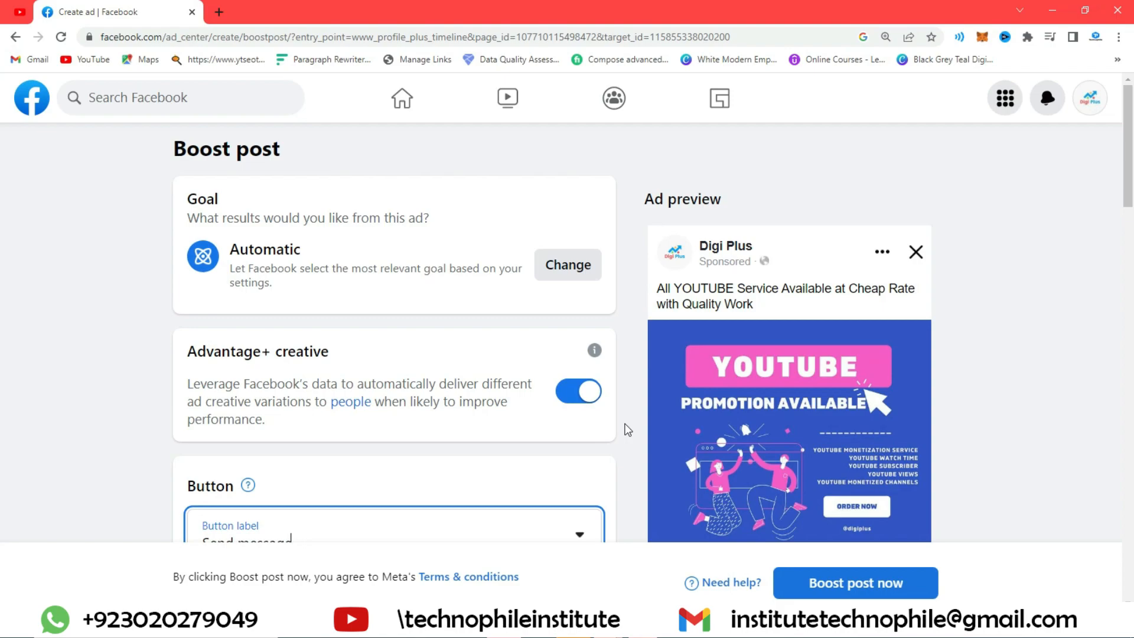
# Step: Try Shop now as the ad's button label and select its website URL field
pyautogui.scroll(-3, 412, 312)
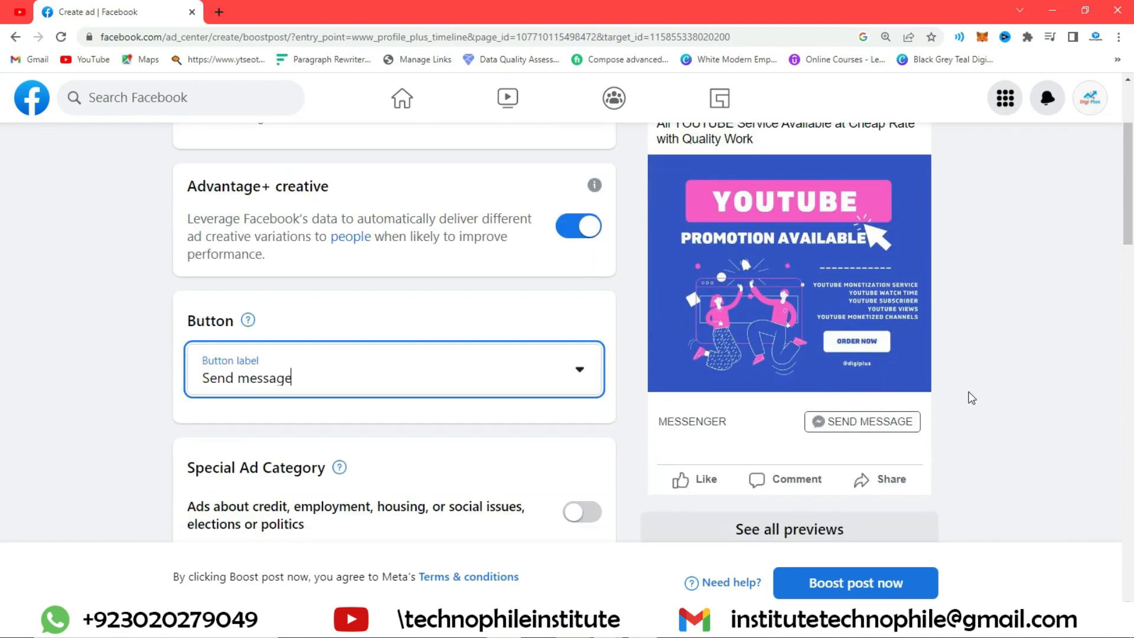
pyautogui.click(456, 380)
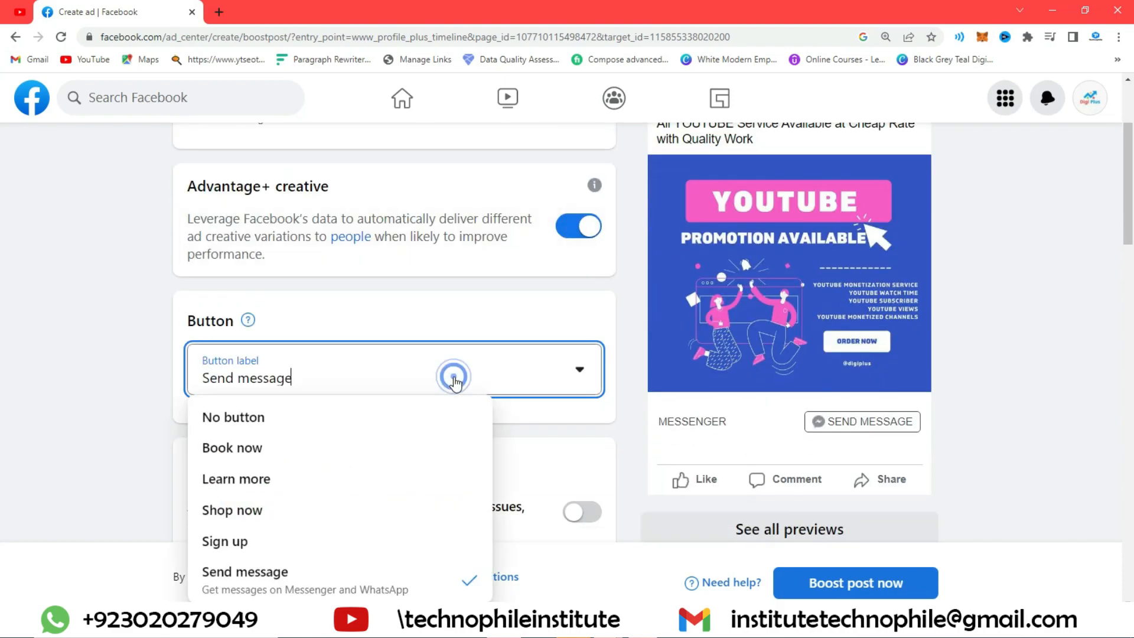
pyautogui.click(275, 511)
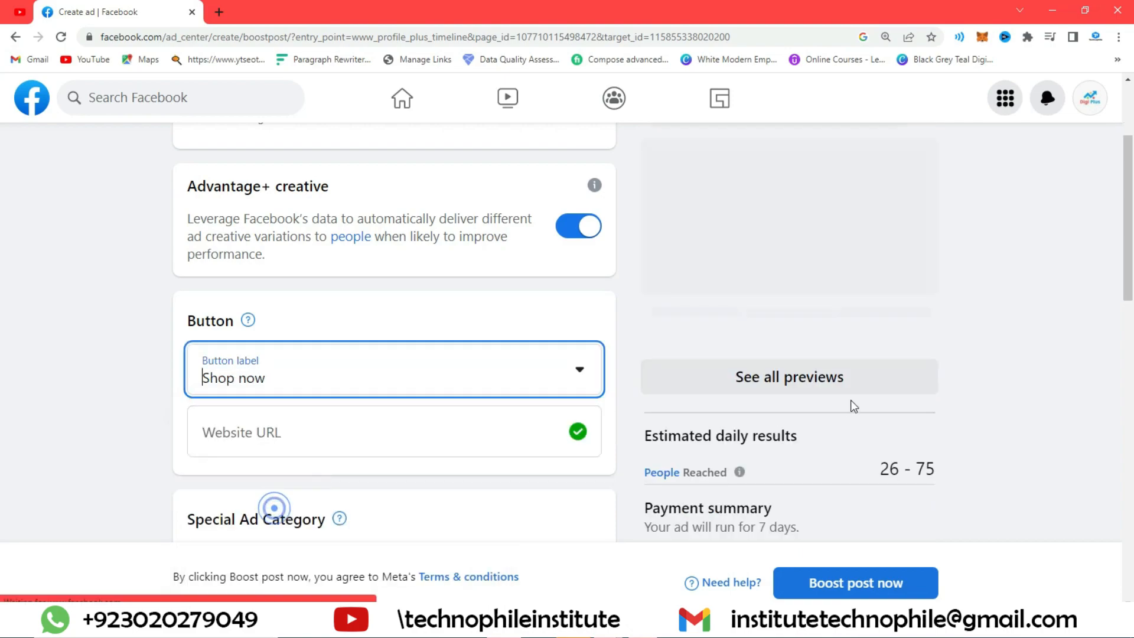
pyautogui.click(421, 432)
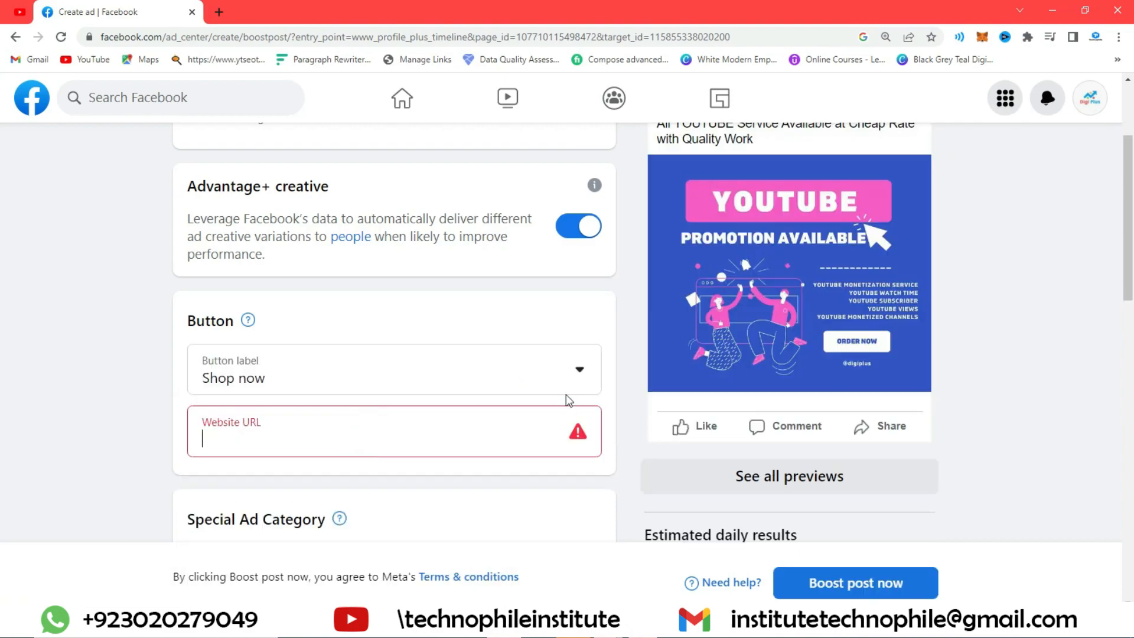
# Step: Return the ad's button label to Send message
pyautogui.click(414, 378)
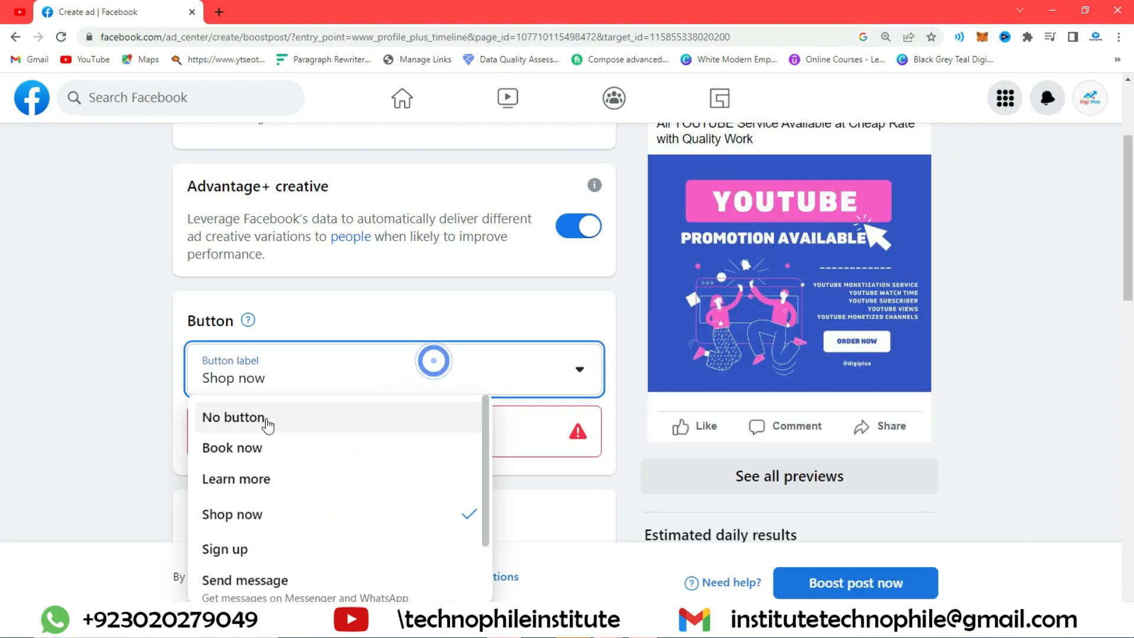
pyautogui.scroll(-1, 266, 423)
pyautogui.click(233, 511)
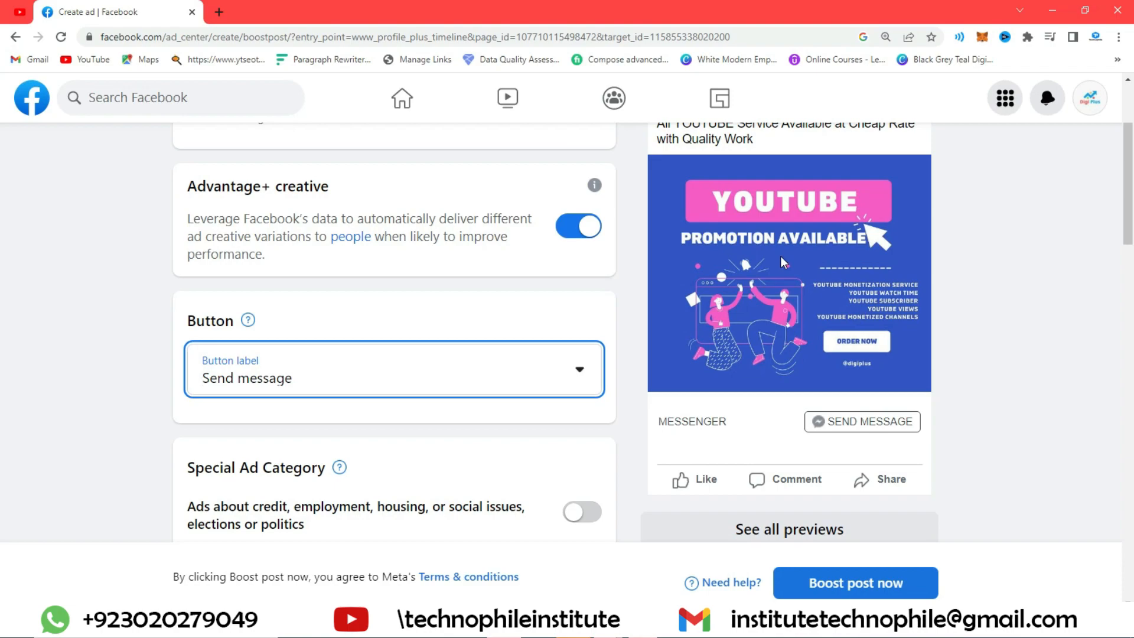
# Step: Check the messaging apps, then open the targeted audience's details for editing and look over their settings
pyautogui.scroll(-10, 648, 304)
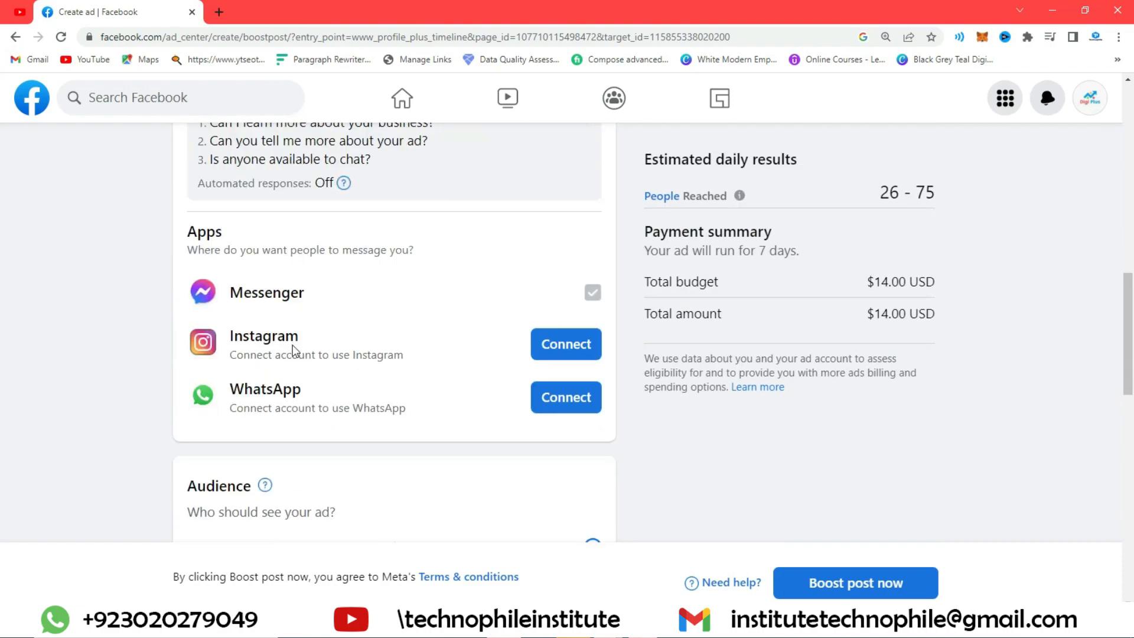
pyautogui.scroll(-3, 293, 350)
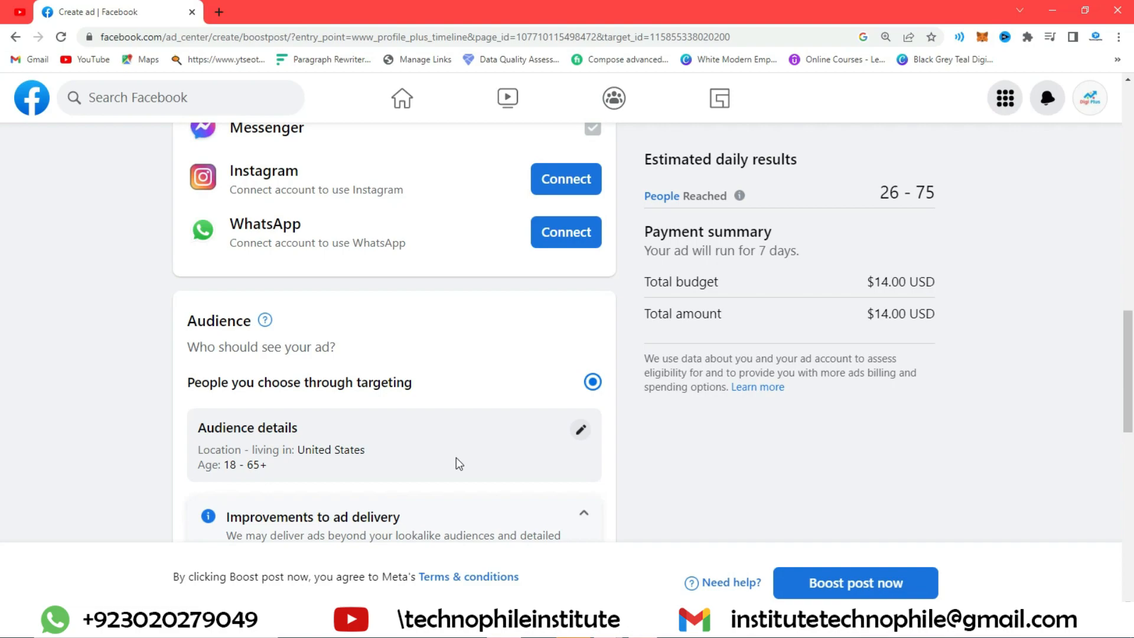
pyautogui.scroll(-3, 438, 436)
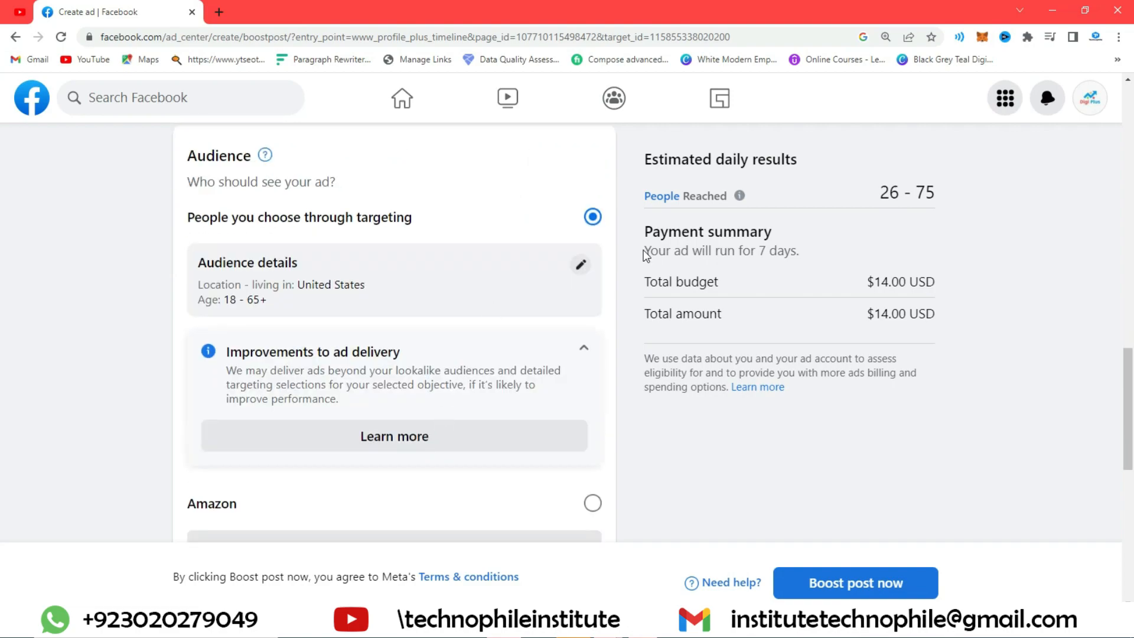
pyautogui.click(580, 263)
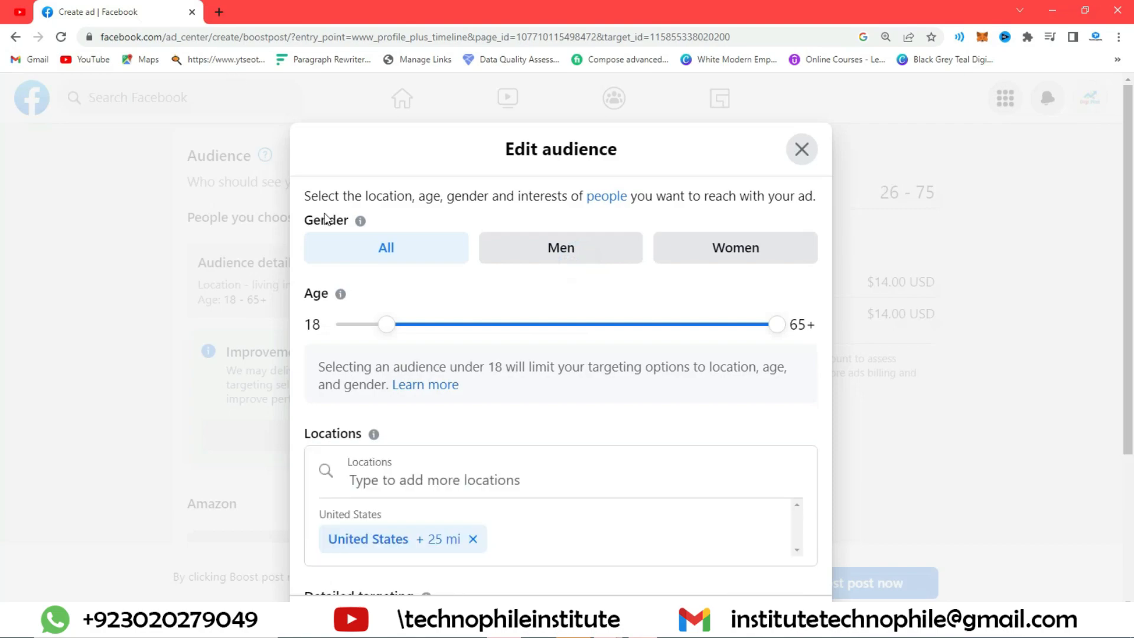
pyautogui.scroll(-3, 396, 237)
pyautogui.scroll(3, 461, 300)
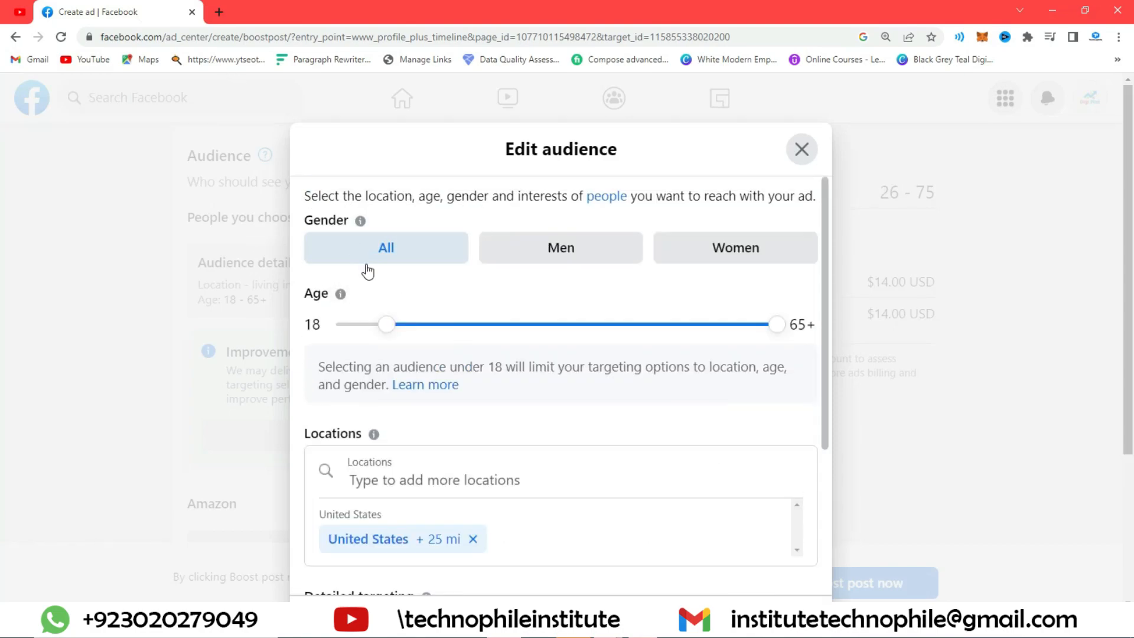
# Step: Try Men and Women as the audience gender, then return it to All
pyautogui.click(600, 262)
pyautogui.click(709, 246)
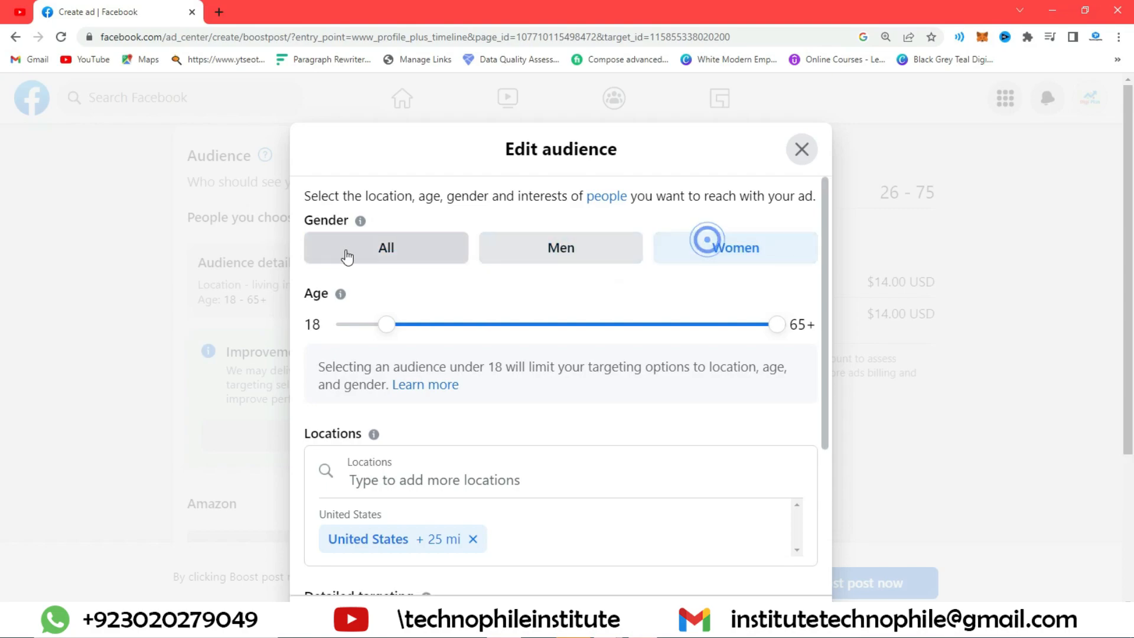
pyautogui.click(347, 253)
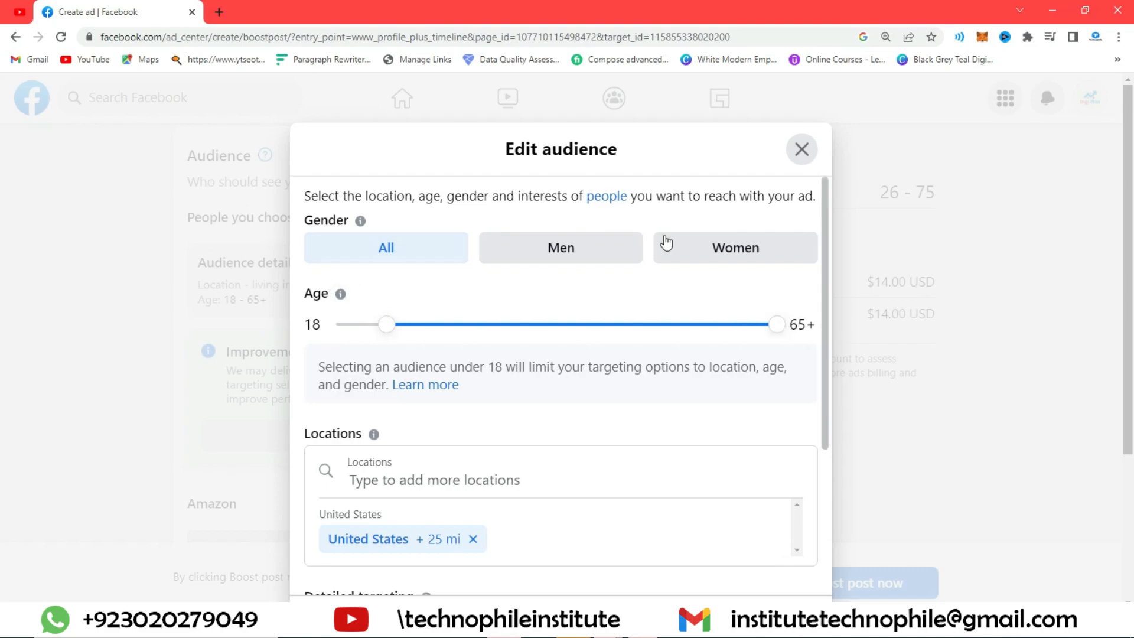
# Step: Set the audience's maximum age to 40 and check its location and detailed targeting settings
pyautogui.moveTo(777, 324); pyautogui.dragTo(571, 329)
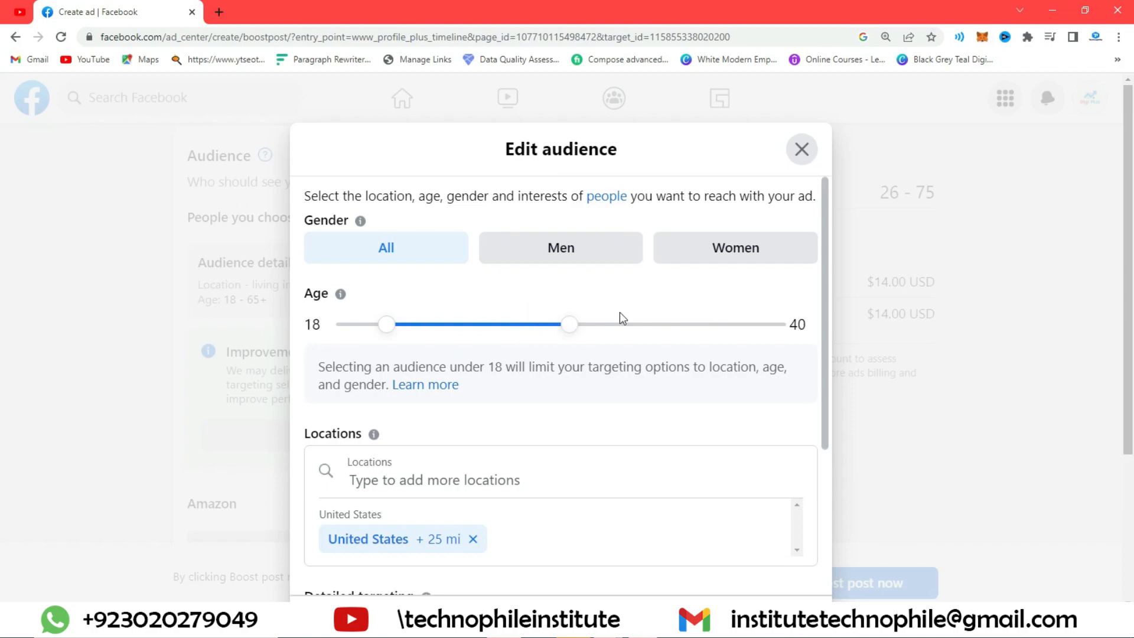
pyautogui.scroll(-3, 617, 322)
pyautogui.scroll(3, 622, 417)
pyautogui.scroll(-3, 621, 450)
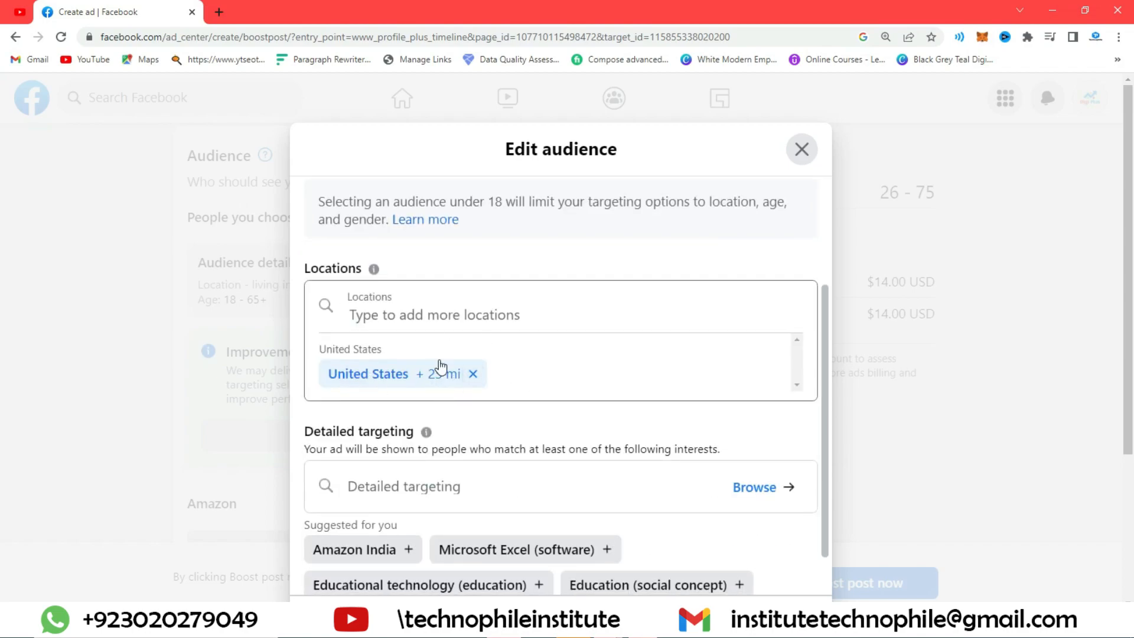
# Step: Add United Kingdom and Pakistan to the audience's targeted locations
pyautogui.click(433, 317)
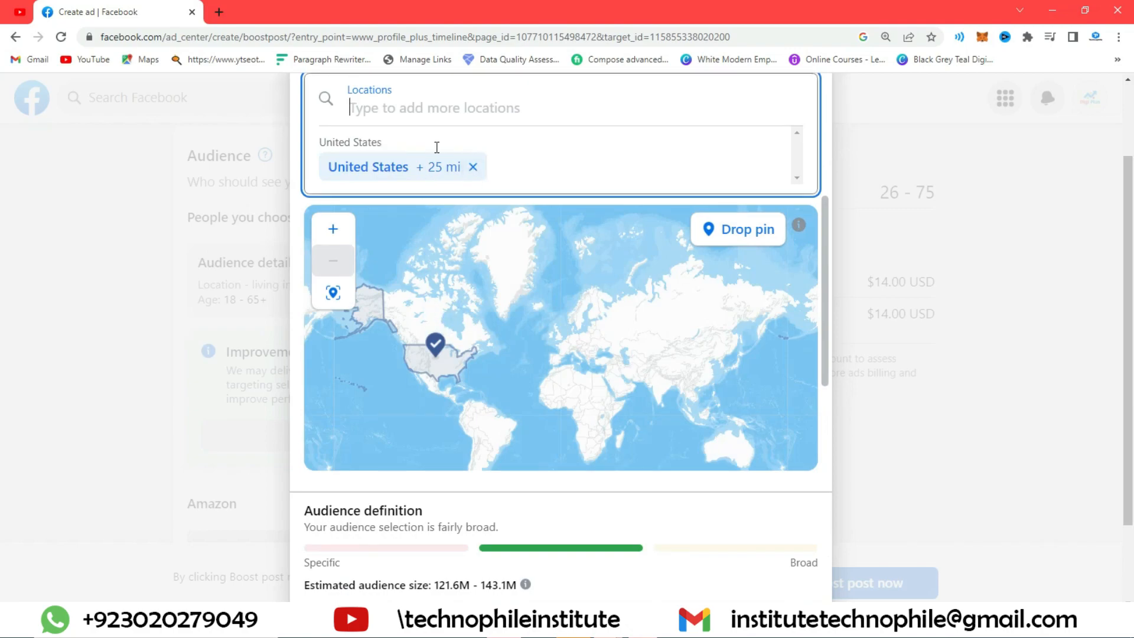
pyautogui.write('unit')
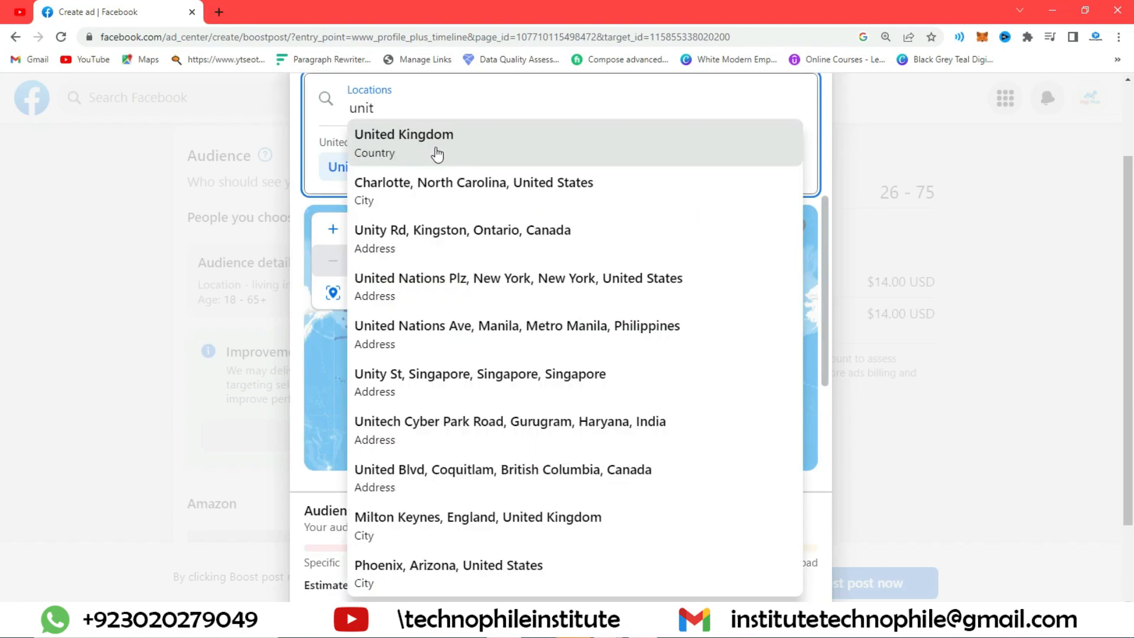
pyautogui.click(437, 154)
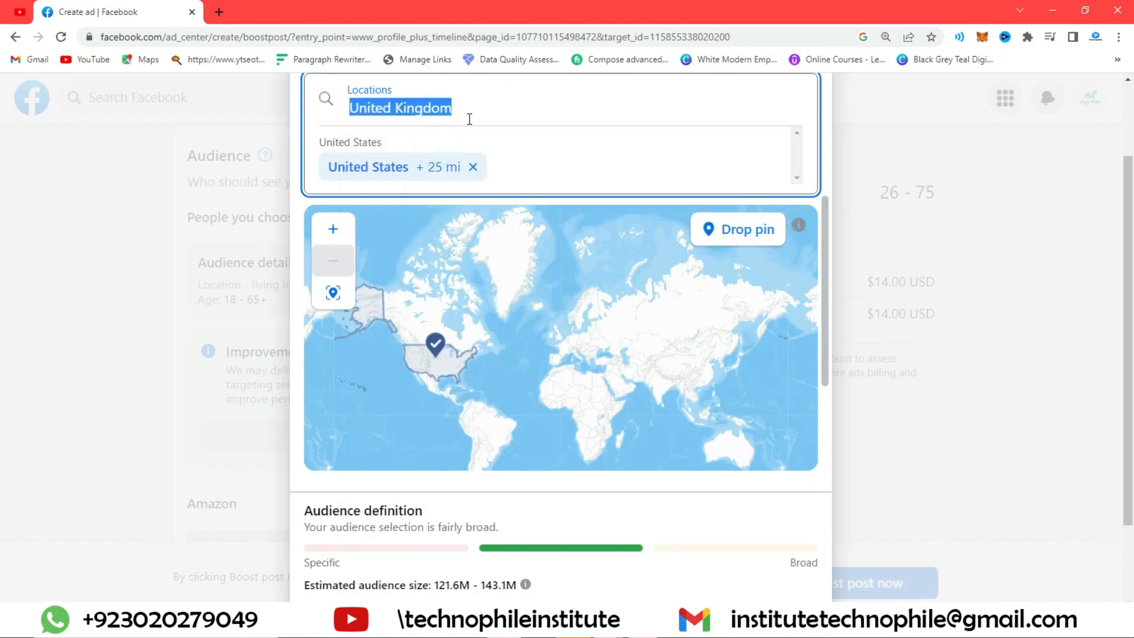
pyautogui.click(480, 123)
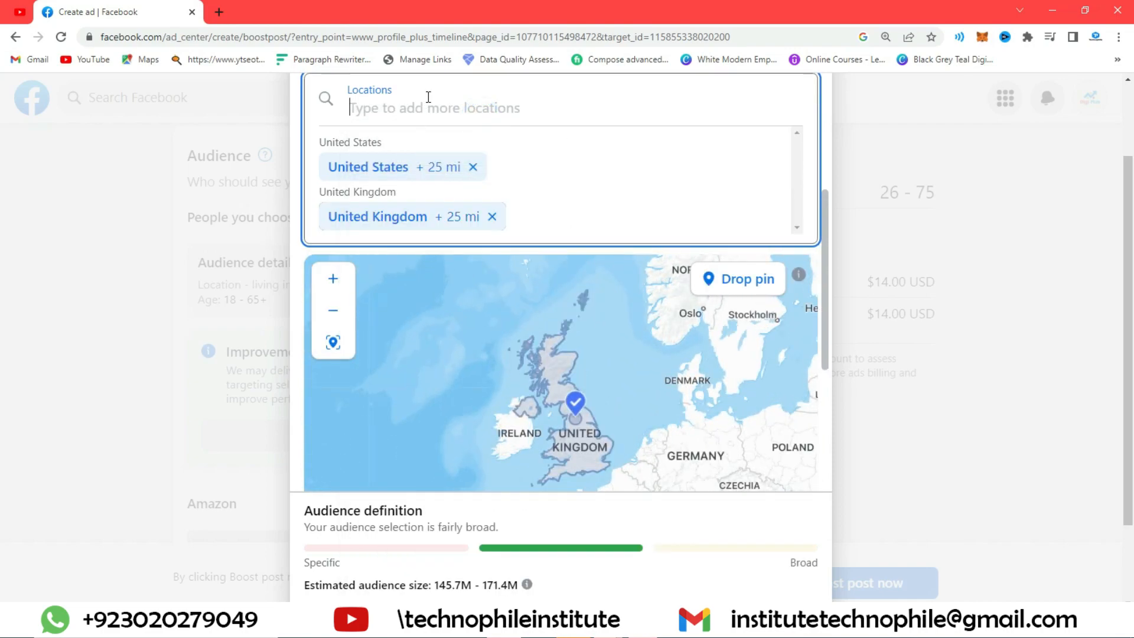
pyautogui.write('pakist')
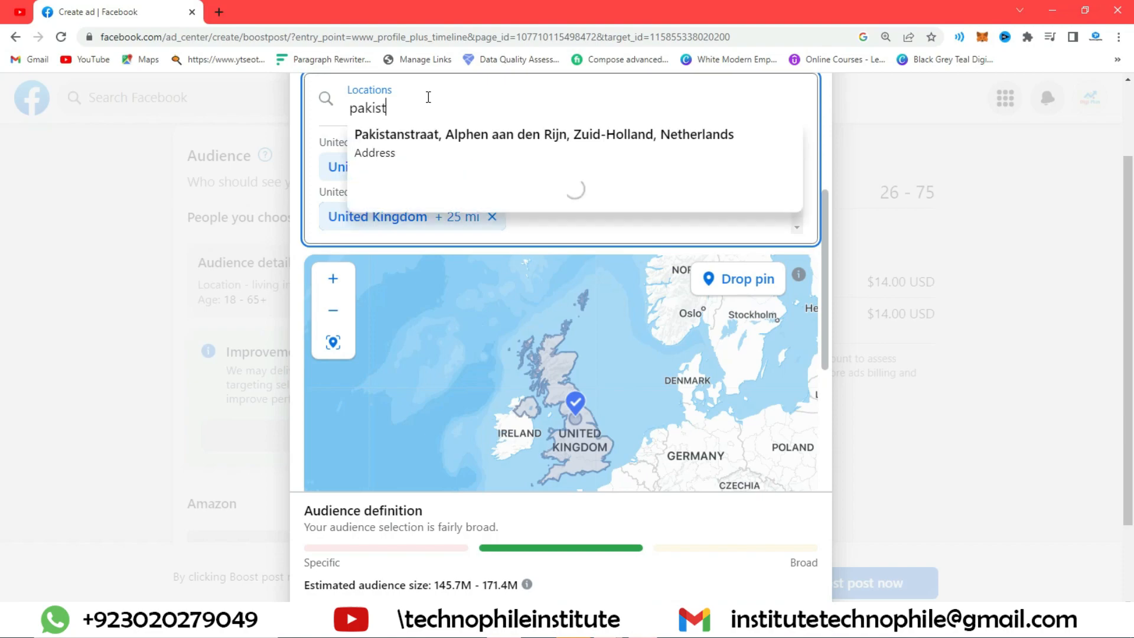
pyautogui.write('an')
pyautogui.click(461, 246)
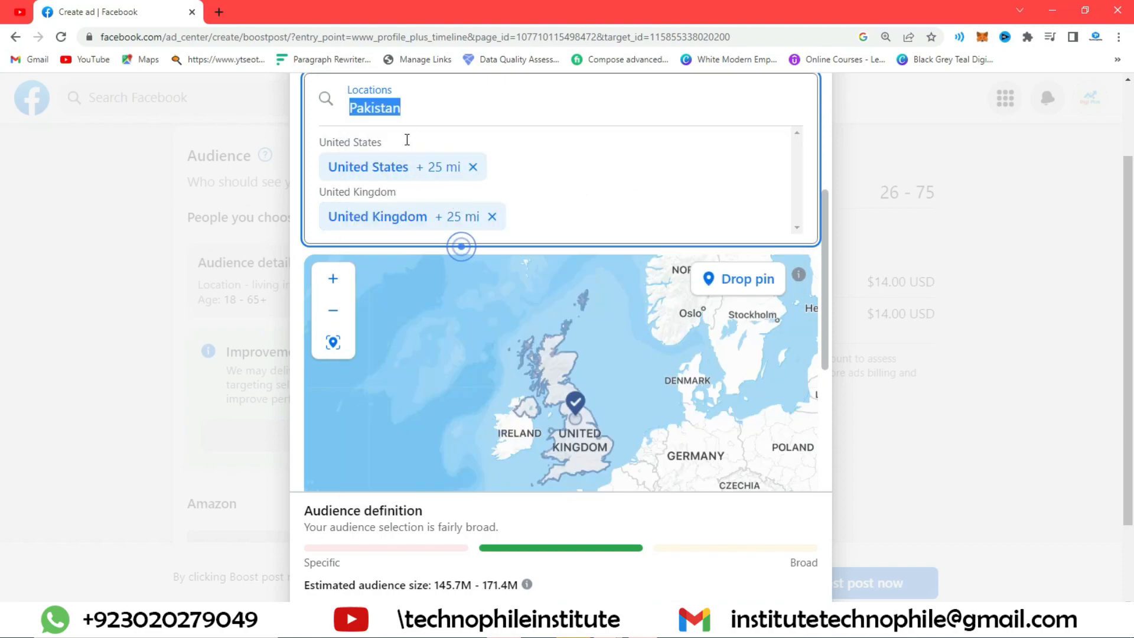
pyautogui.scroll(1, 502, 110)
pyautogui.scroll(2, 490, 159)
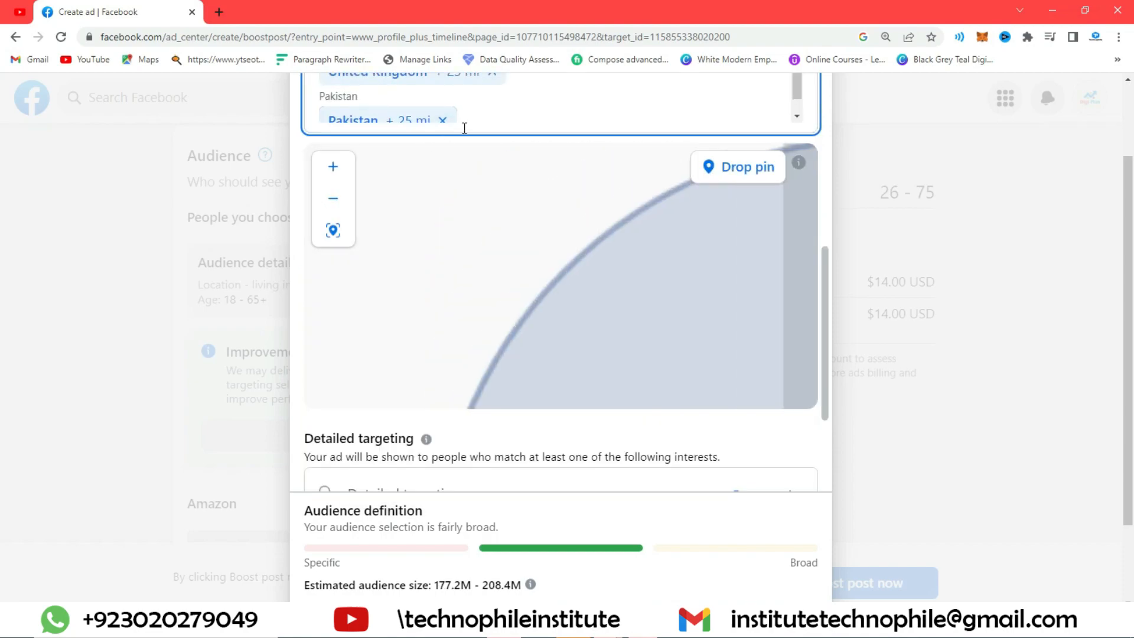
pyautogui.scroll(3, 507, 121)
# Step: Search the locations for "all" and "andr", and choose the Android app countries (all) region as the audience location
pyautogui.write('all')
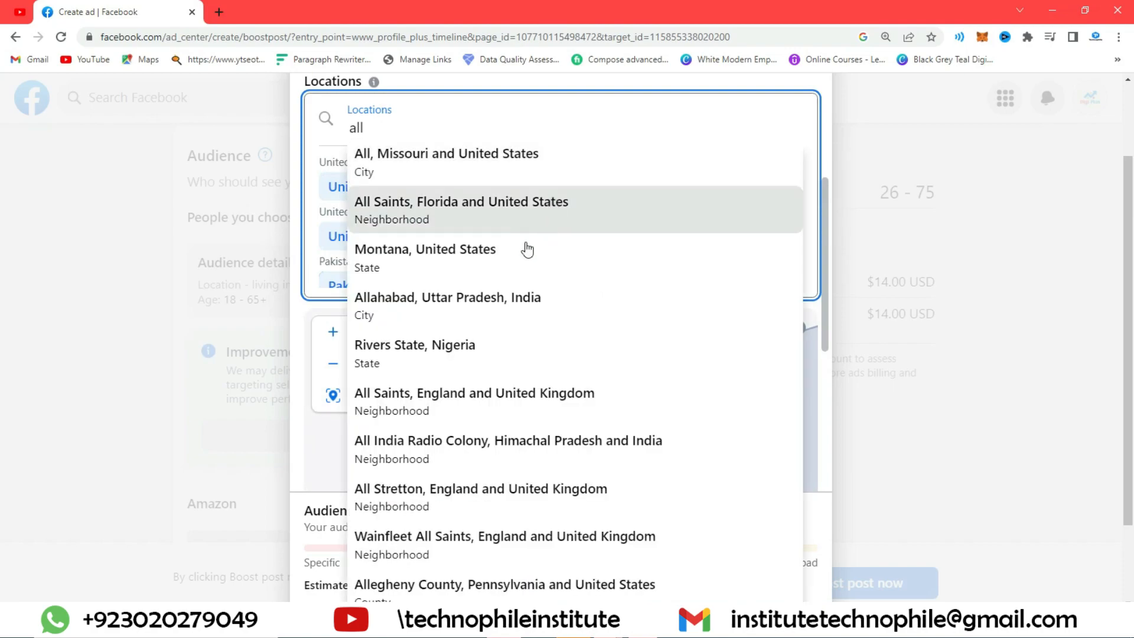
pyautogui.scroll(-2, 481, 293)
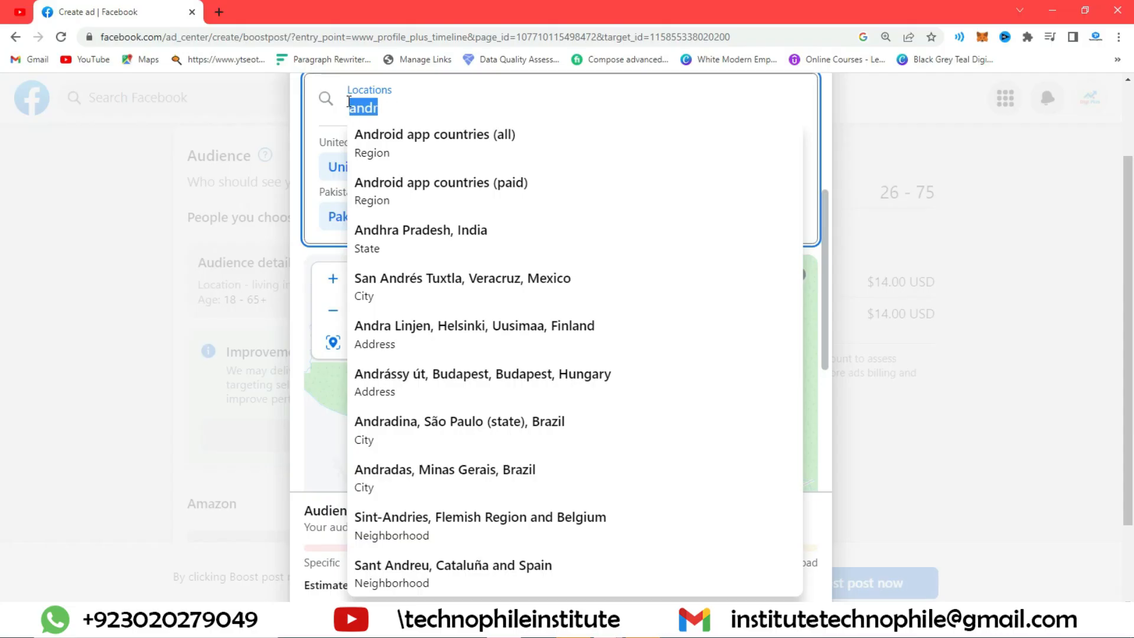
pyautogui.click(434, 158)
pyautogui.scroll(2, 502, 155)
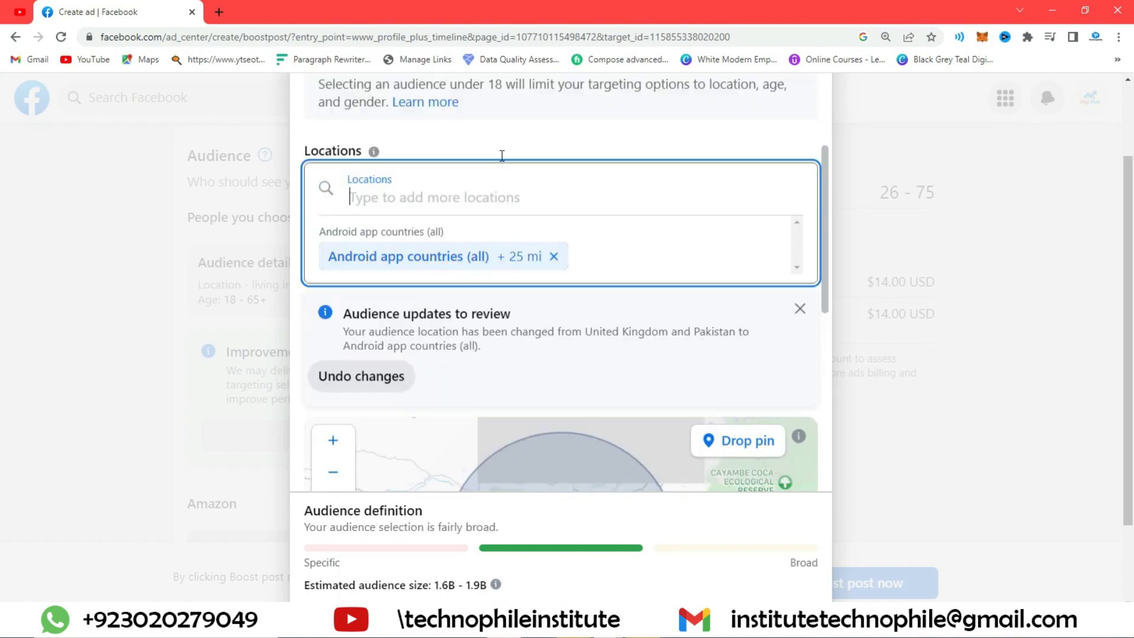
# Step: Examine the location map, the chosen region and the detailed targeting suggestions in the audience settings
pyautogui.scroll(-3, 615, 190)
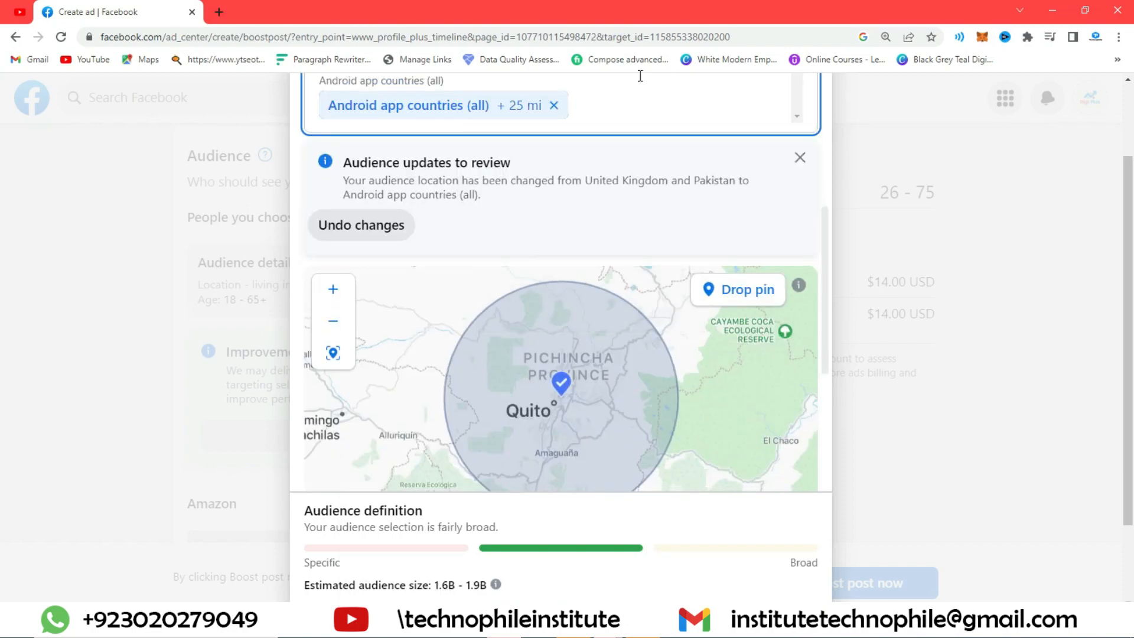
pyautogui.scroll(-3, 602, 167)
pyautogui.scroll(2, 558, 178)
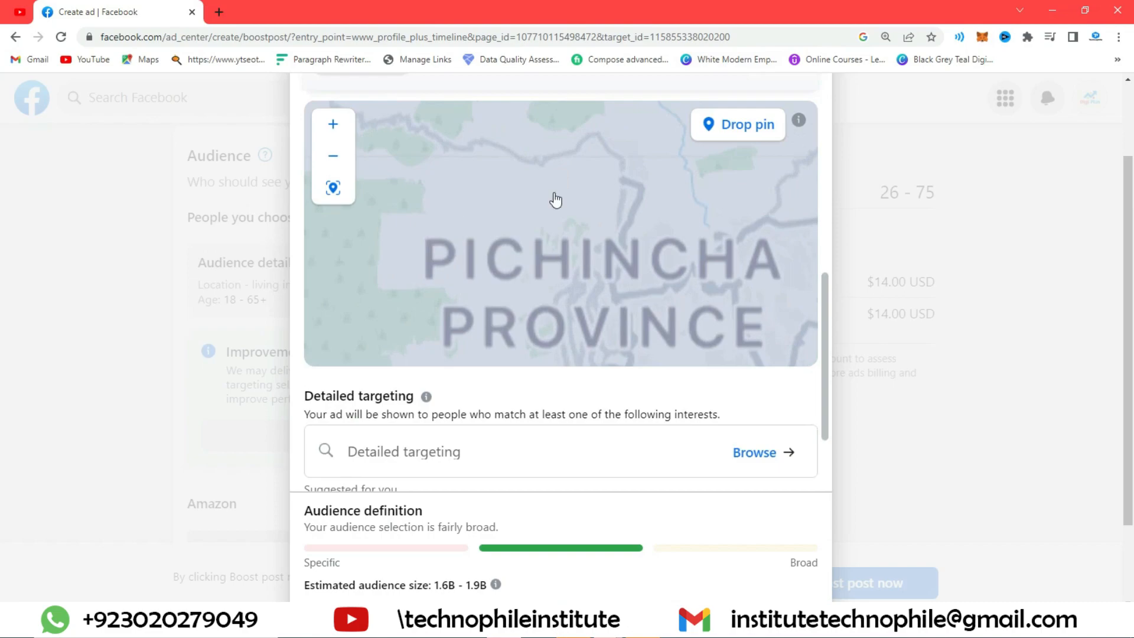
pyautogui.scroll(-4, 555, 200)
pyautogui.scroll(2, 871, 225)
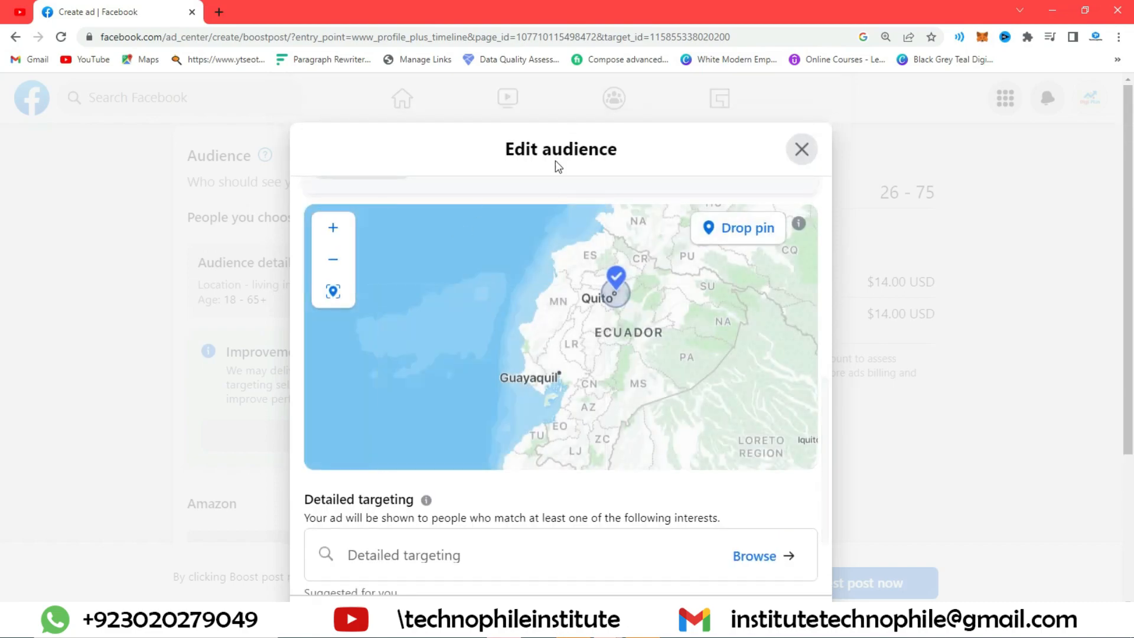
pyautogui.scroll(3, 583, 228)
pyautogui.scroll(6, 714, 203)
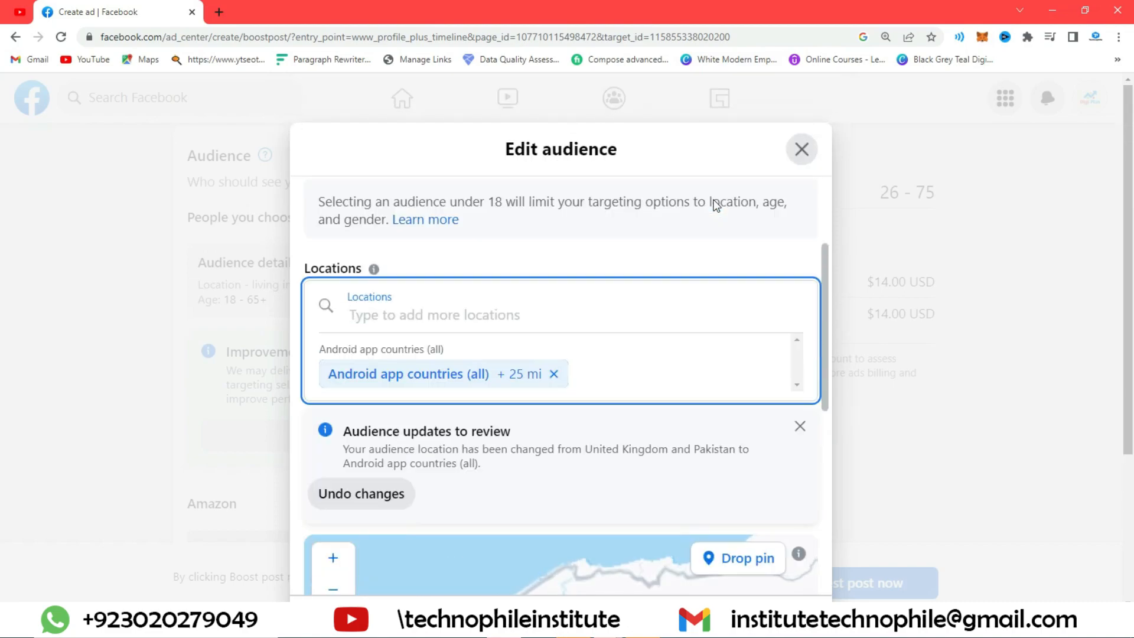
pyautogui.click(485, 330)
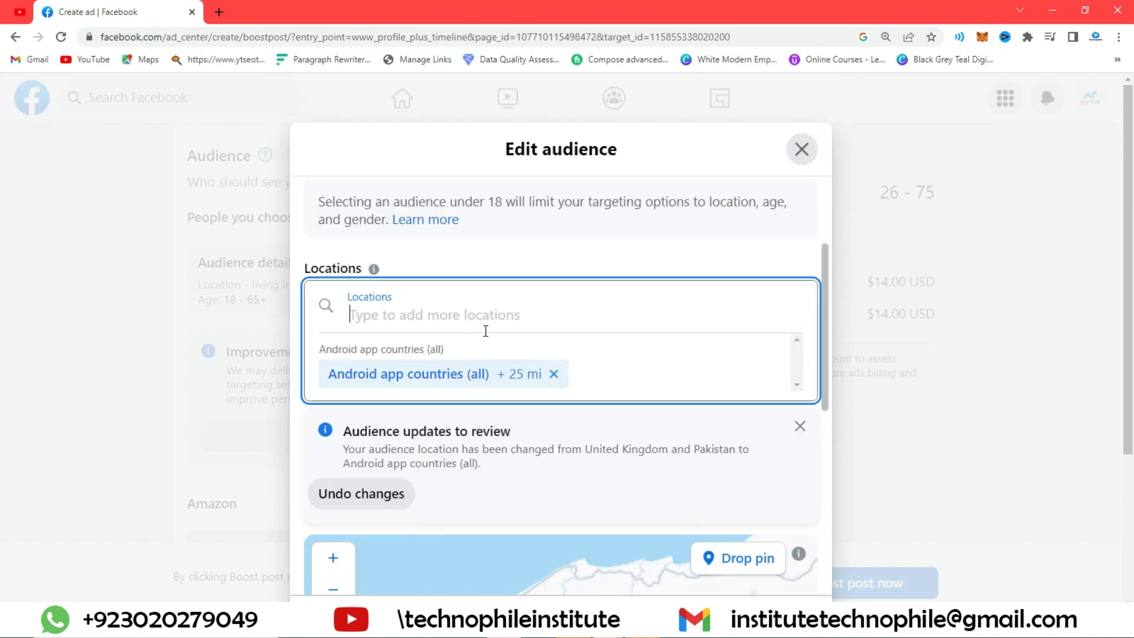
pyautogui.click(794, 385)
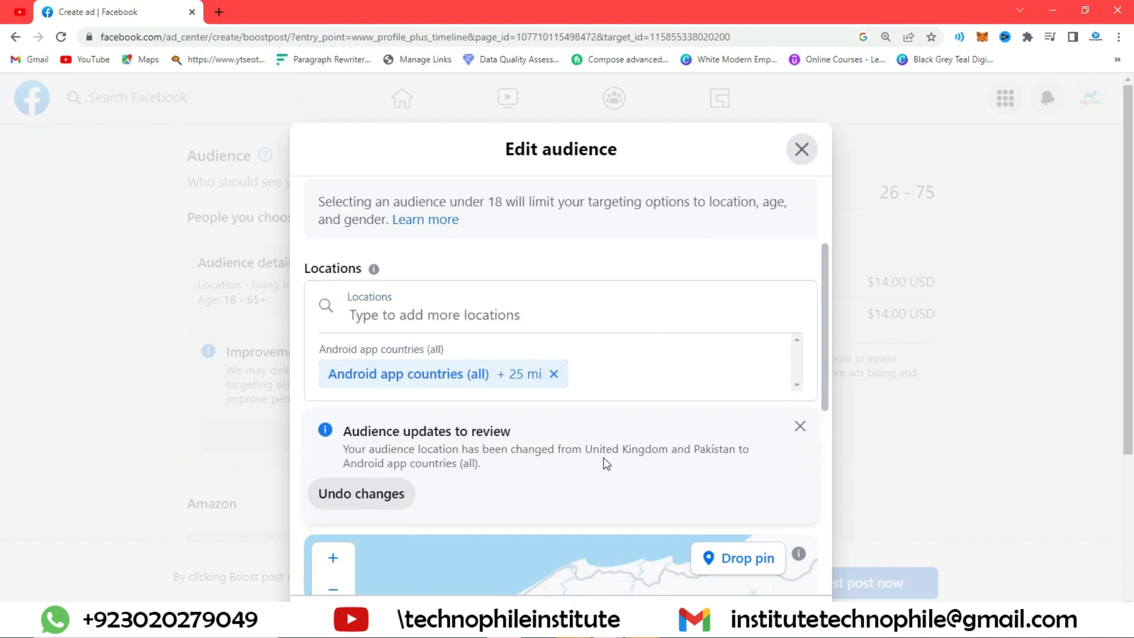
pyautogui.scroll(-1, 809, 424)
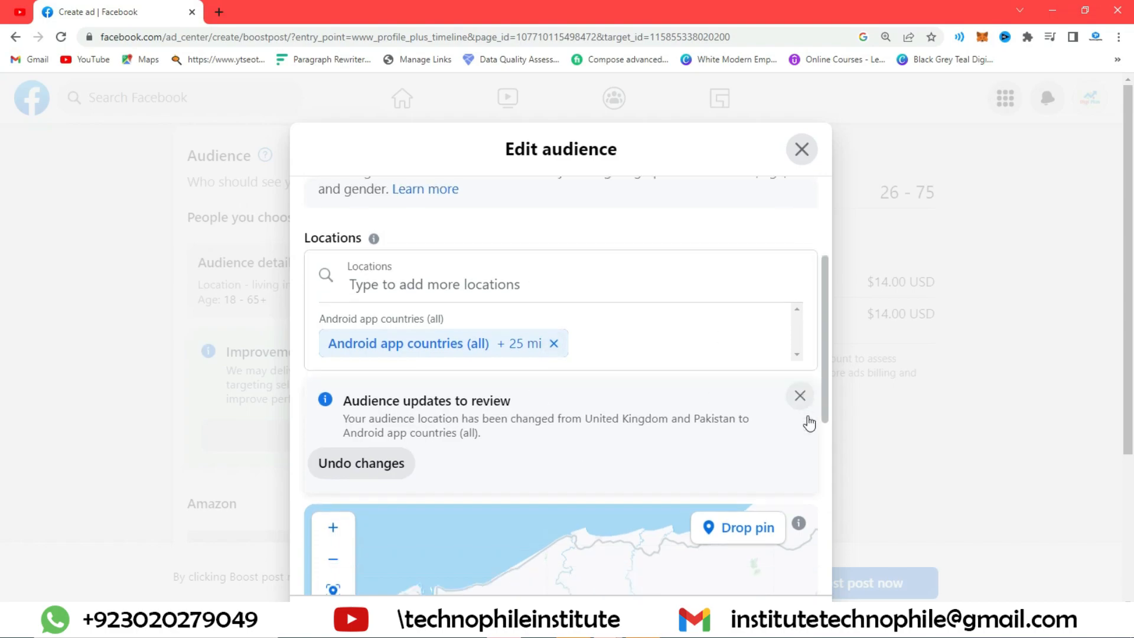
pyautogui.scroll(-7, 809, 424)
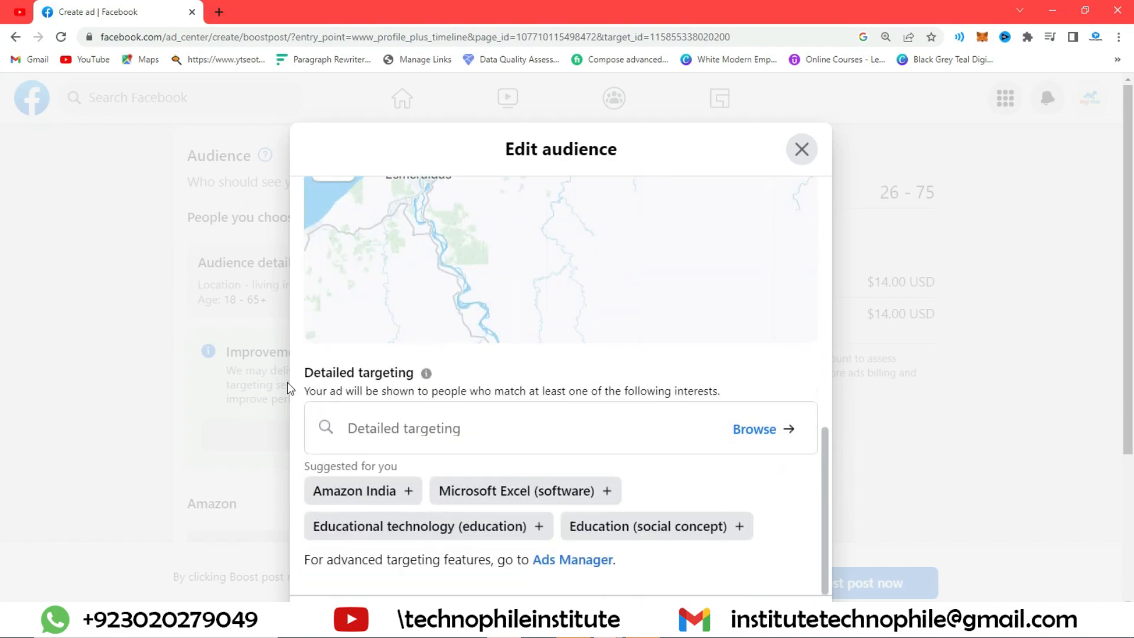
pyautogui.click(501, 410)
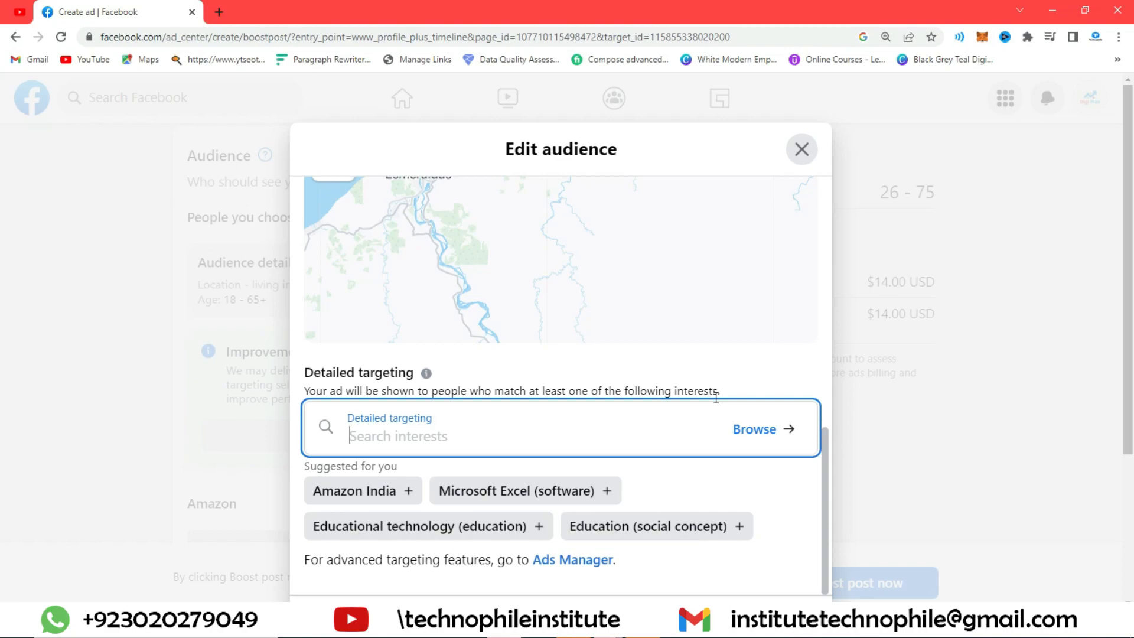
# Step: Remove Android app countries (all) from the audience locations and try to add United States in its place
pyautogui.scroll(10, 562, 378)
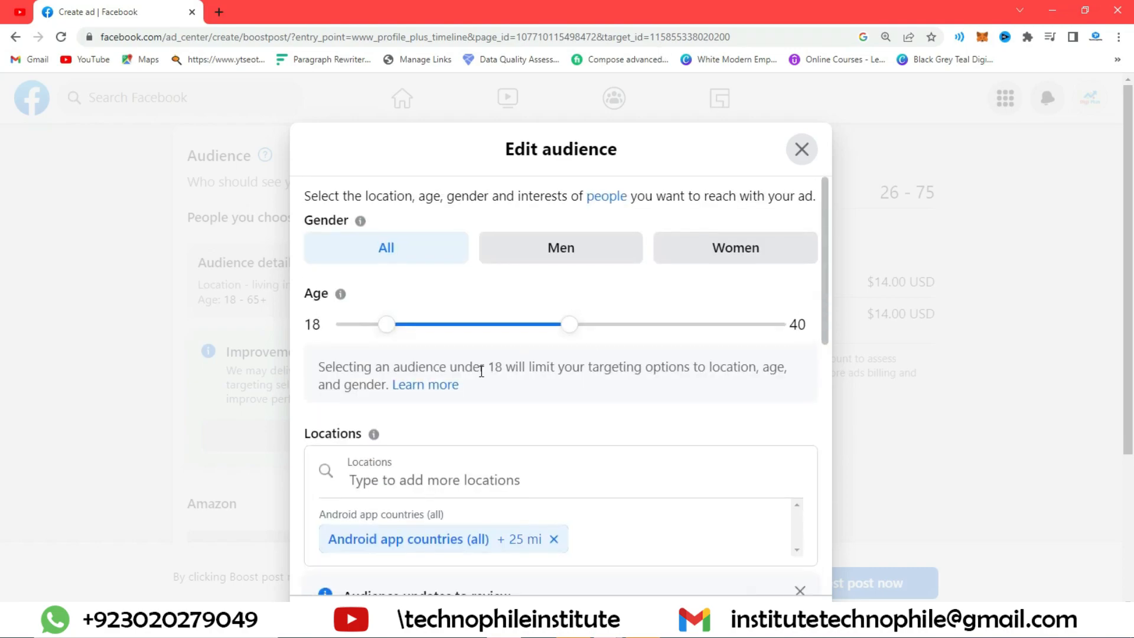
pyautogui.click(553, 538)
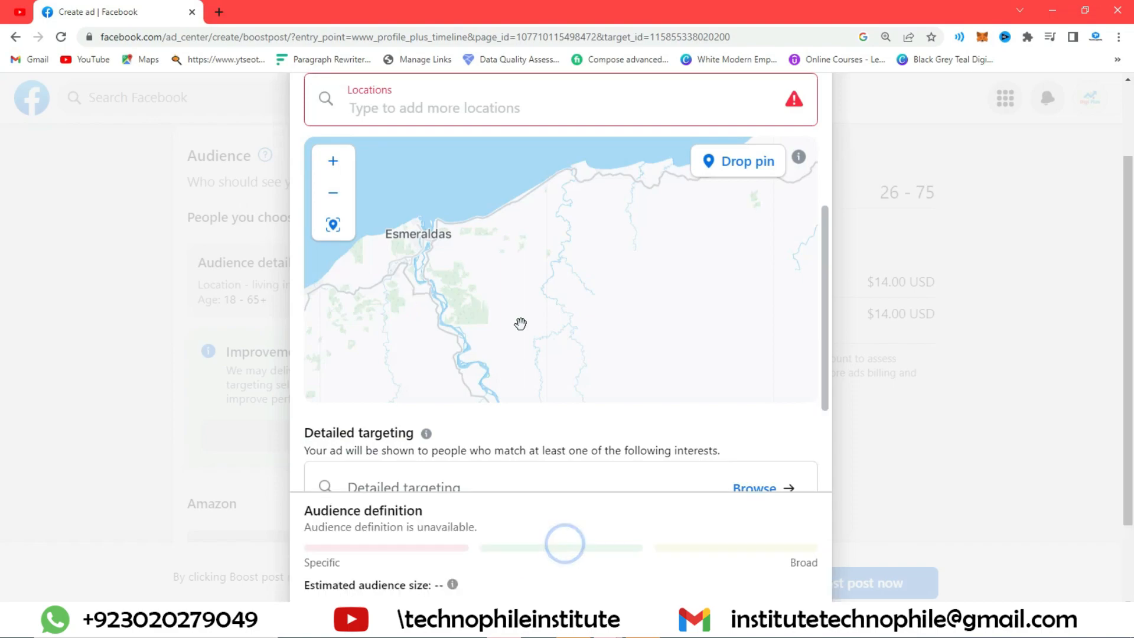
pyautogui.click(429, 107)
pyautogui.write('u')
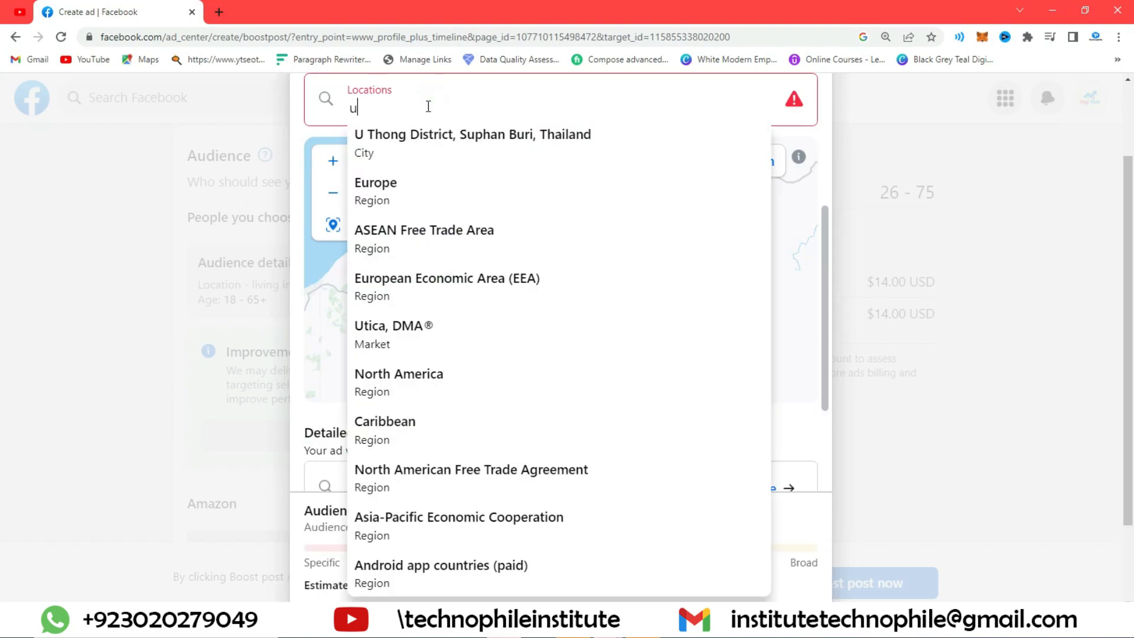
pyautogui.write('sa')
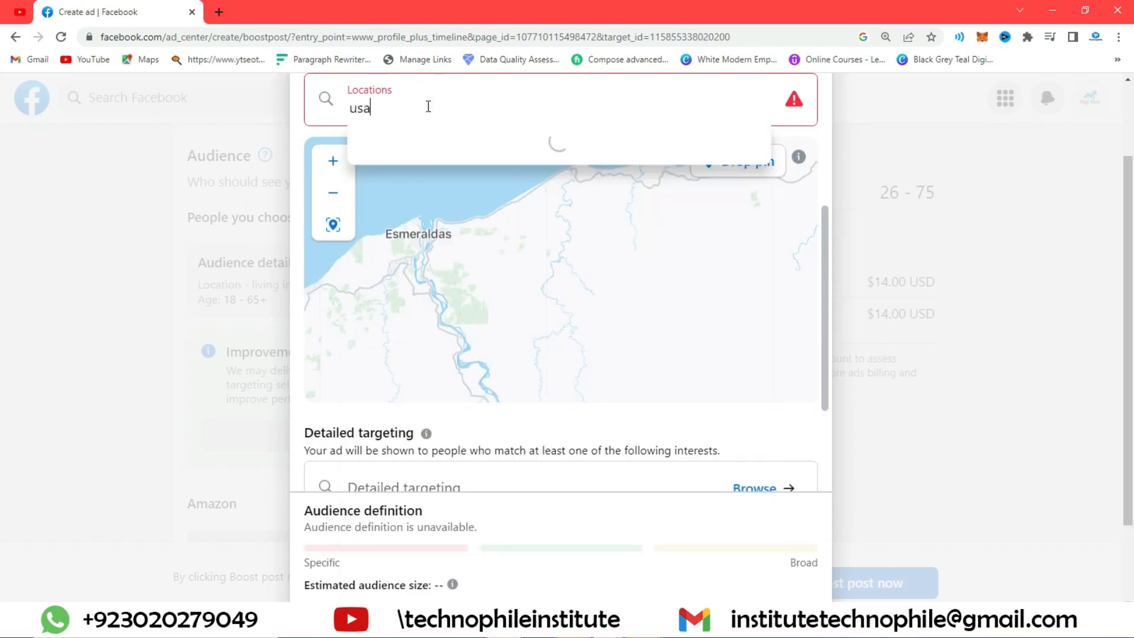
pyautogui.click(422, 139)
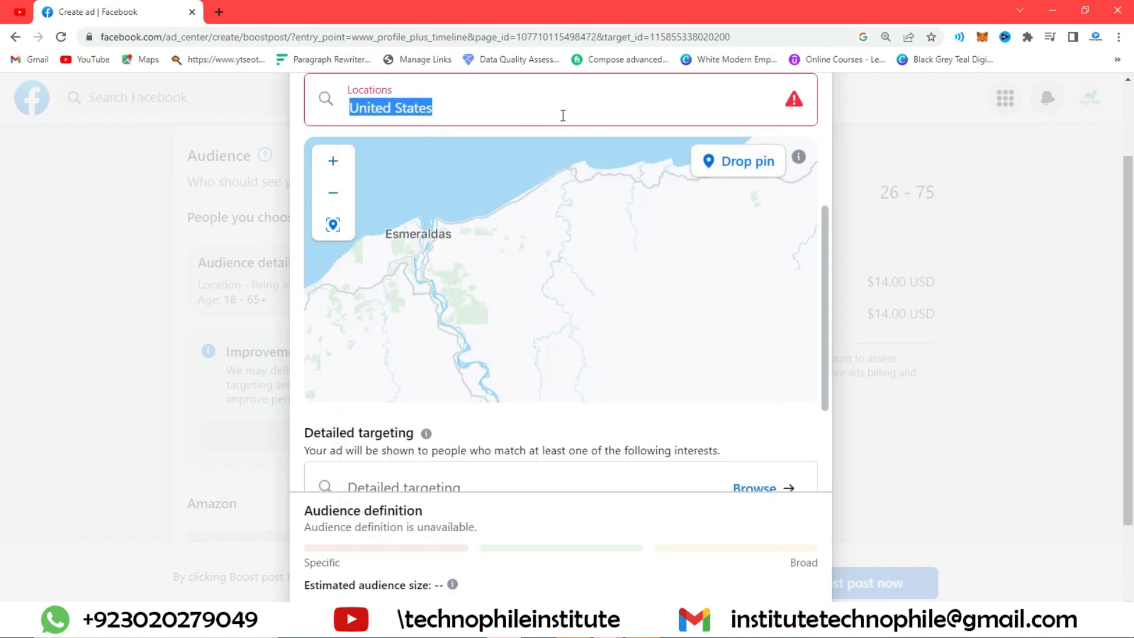
# Step: Try once more to choose United States as the location, then discard the audience edits
pyautogui.scroll(5, 595, 279)
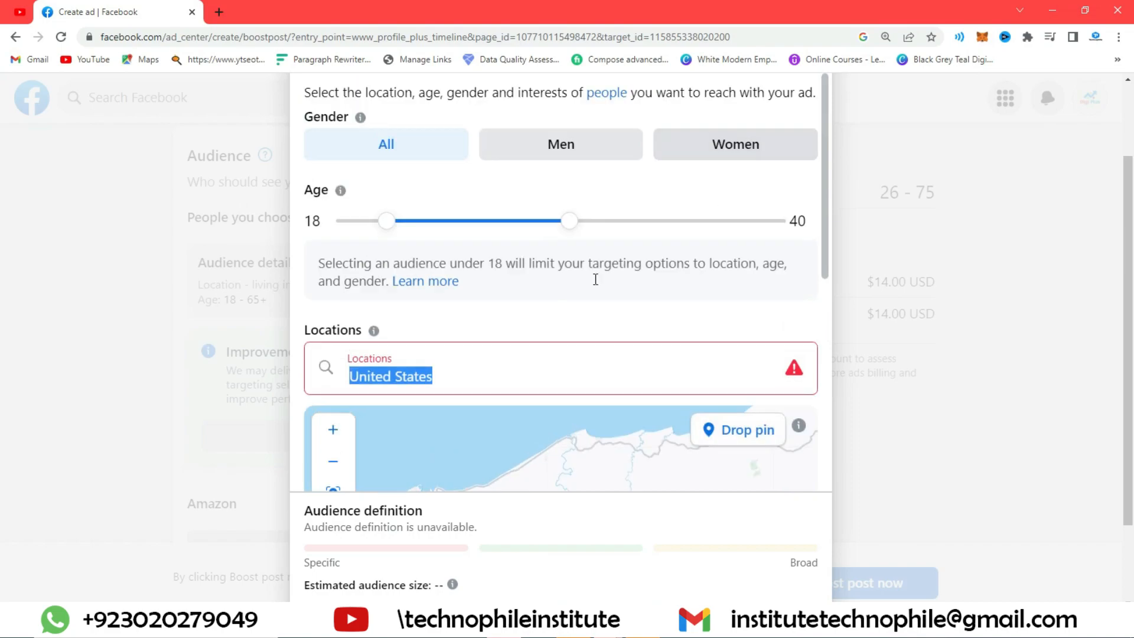
pyautogui.scroll(-5, 451, 380)
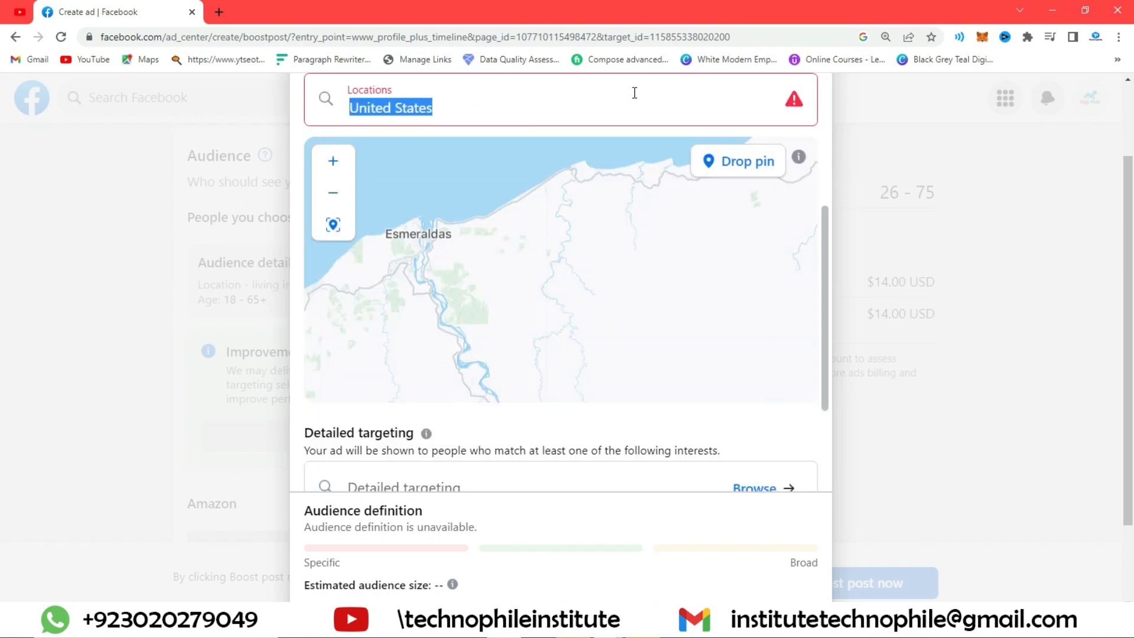
pyautogui.click(561, 82)
pyautogui.click(426, 136)
pyautogui.scroll(3, 417, 227)
pyautogui.scroll(2, 412, 197)
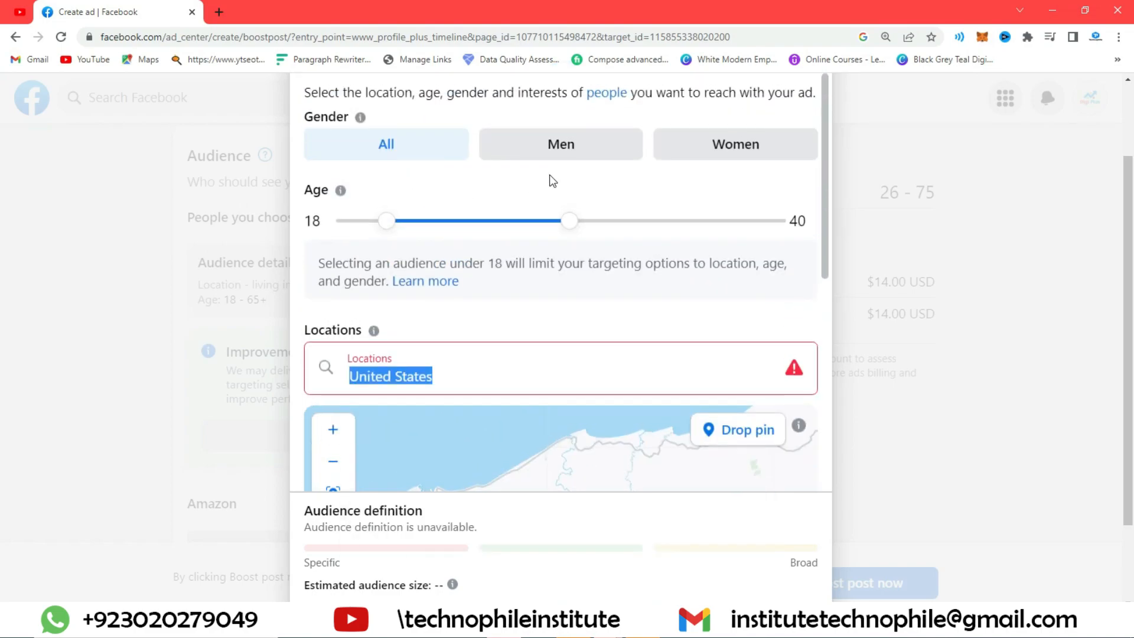
pyautogui.scroll(-5, 739, 236)
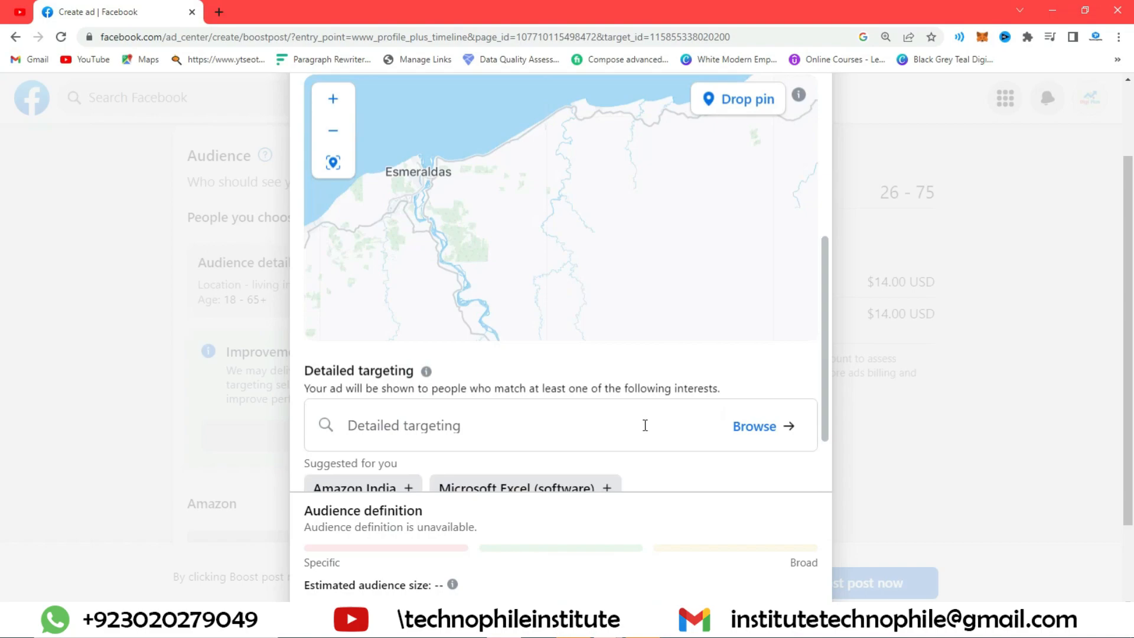
pyautogui.scroll(-4, 756, 532)
pyautogui.click(579, 529)
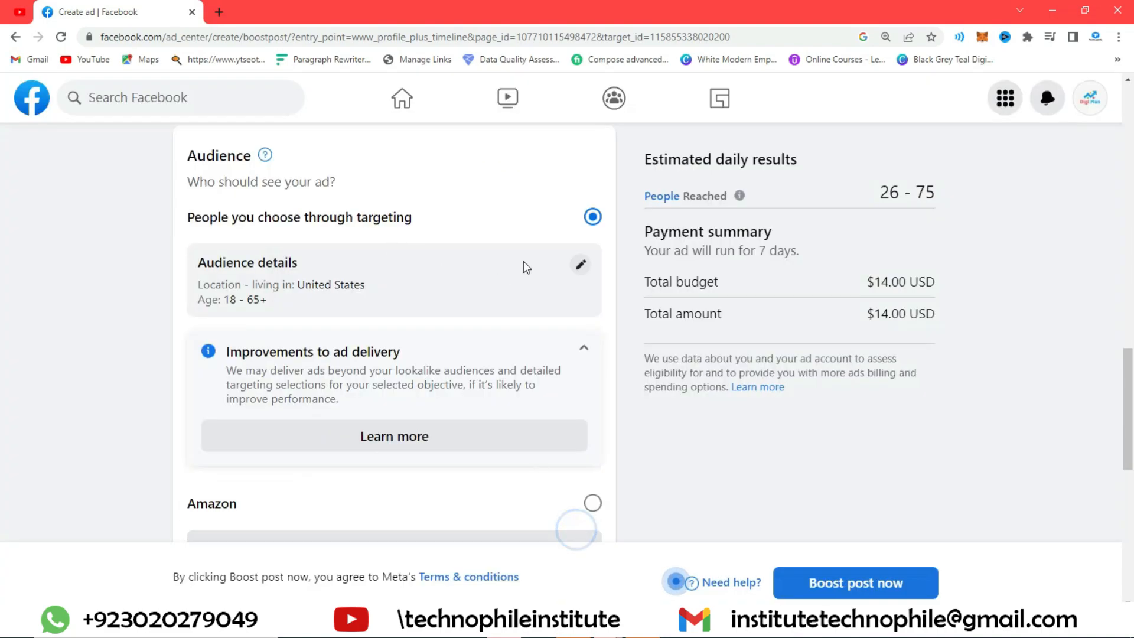
# Step: Reopen the targeted audience's details for editing and set the maximum age to 50
pyautogui.click(582, 265)
pyautogui.scroll(-3, 585, 266)
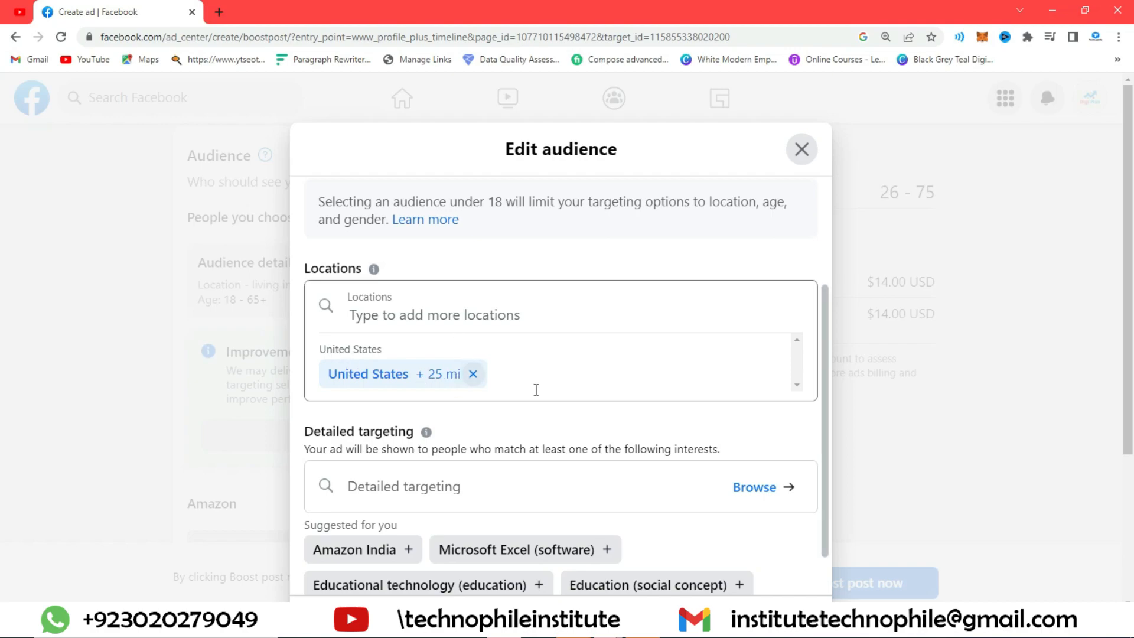
pyautogui.scroll(3, 678, 270)
pyautogui.scroll(-4, 676, 264)
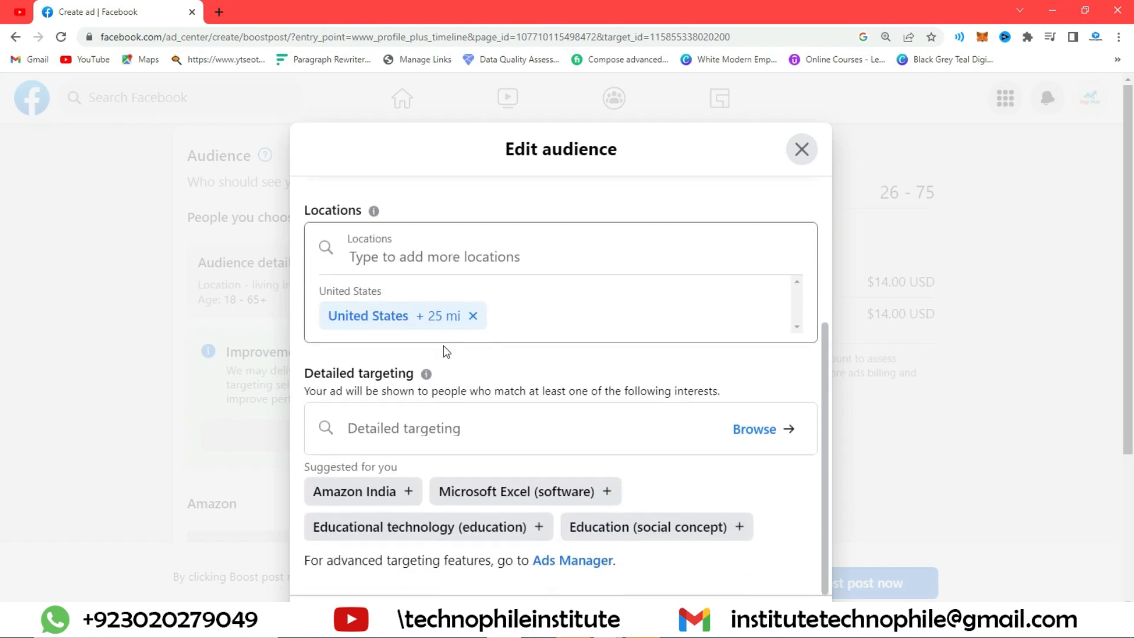
pyautogui.scroll(4, 810, 292)
pyautogui.moveTo(778, 333); pyautogui.dragTo(657, 326)
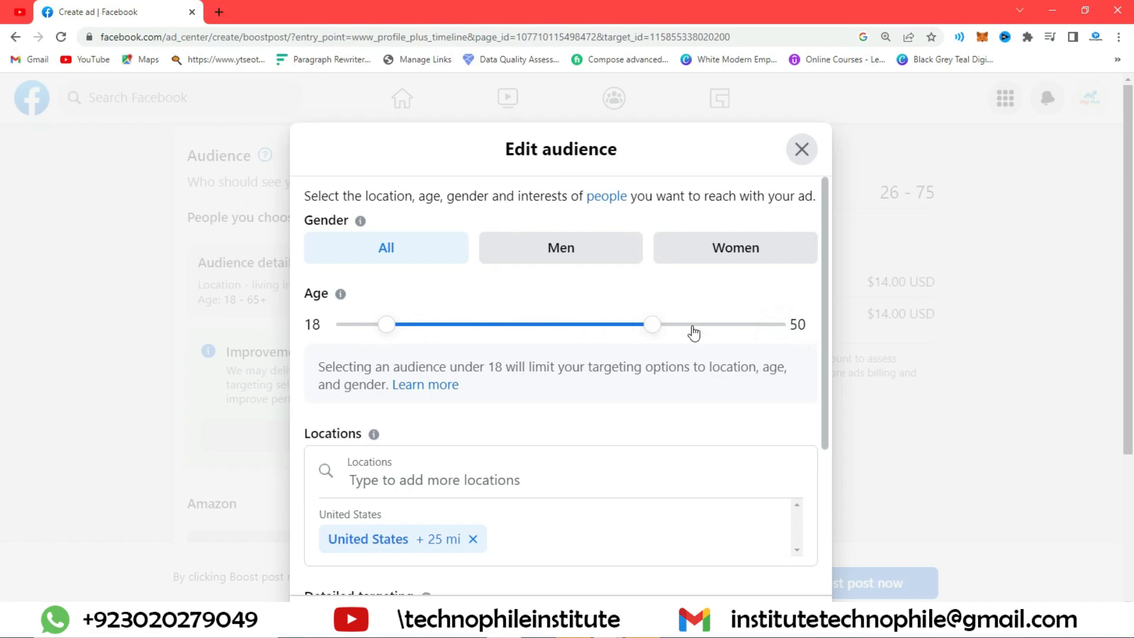
# Step: Open the browsable detailed targeting categories for the audience
pyautogui.scroll(-4, 637, 381)
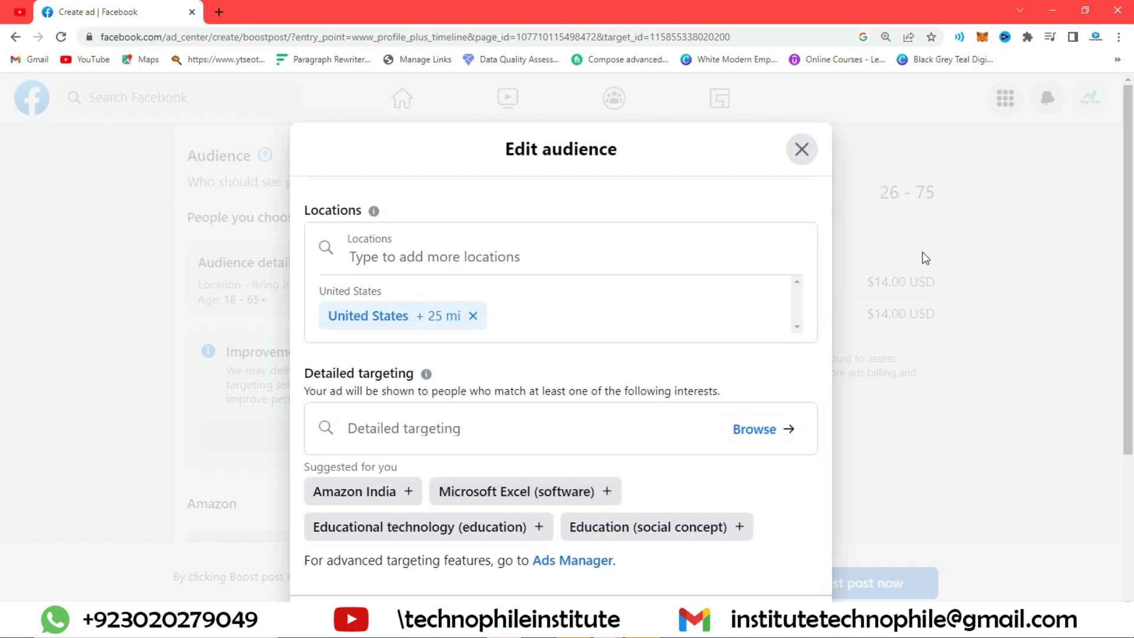
pyautogui.click(515, 415)
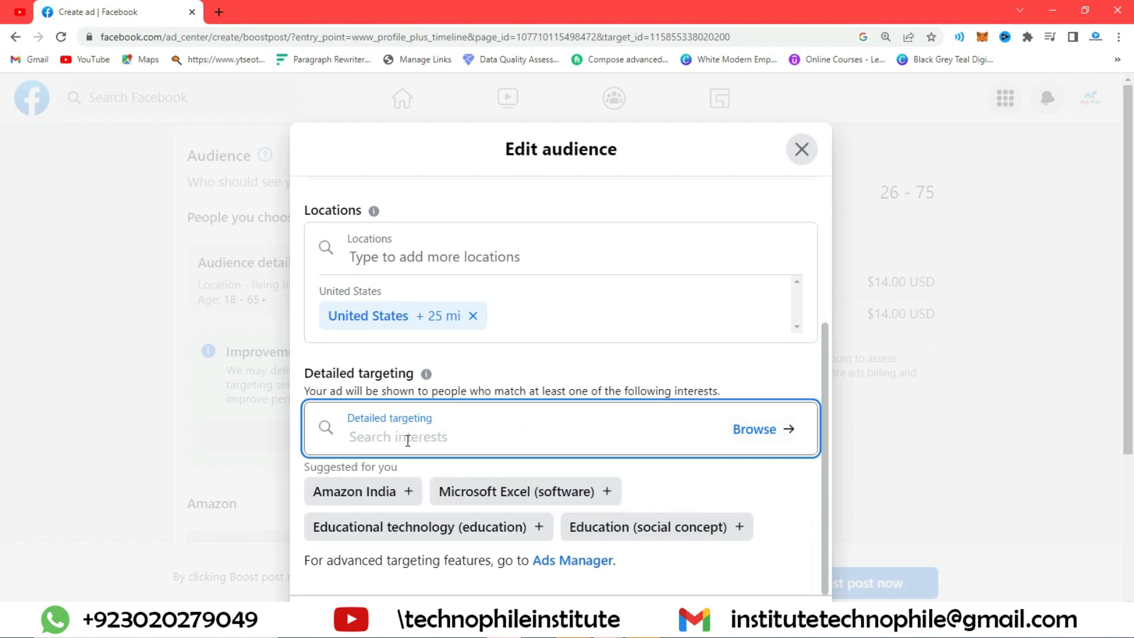
pyautogui.click(784, 437)
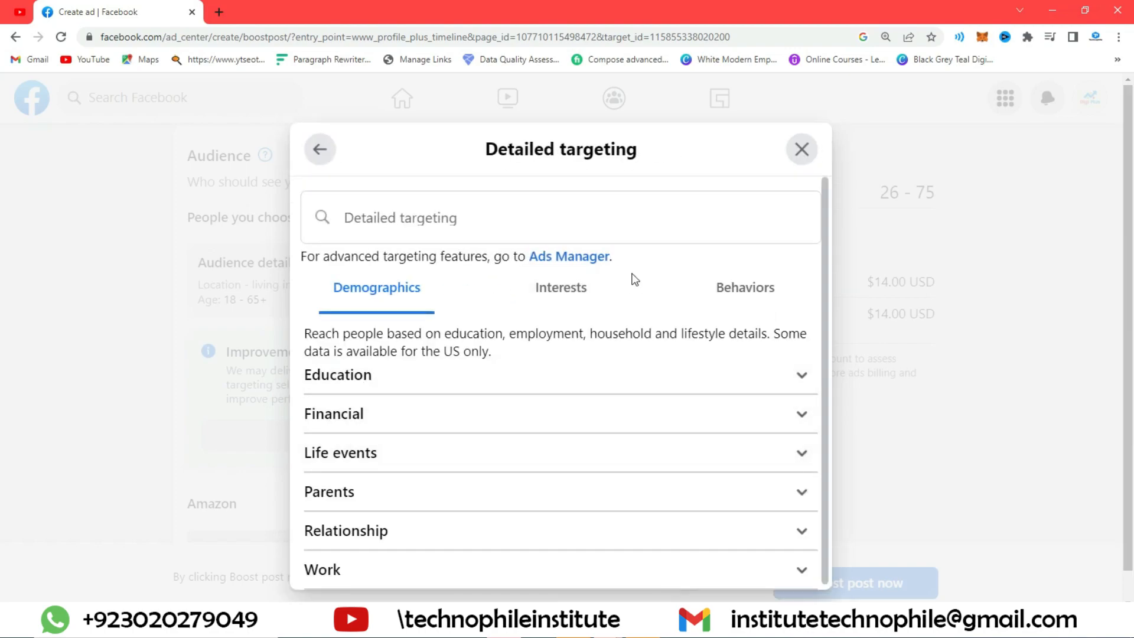
# Step: Examine the Interests, Demographics and Behaviors targeting categories, including the Shopping and fashion interests, and return to the audience settings
pyautogui.click(560, 289)
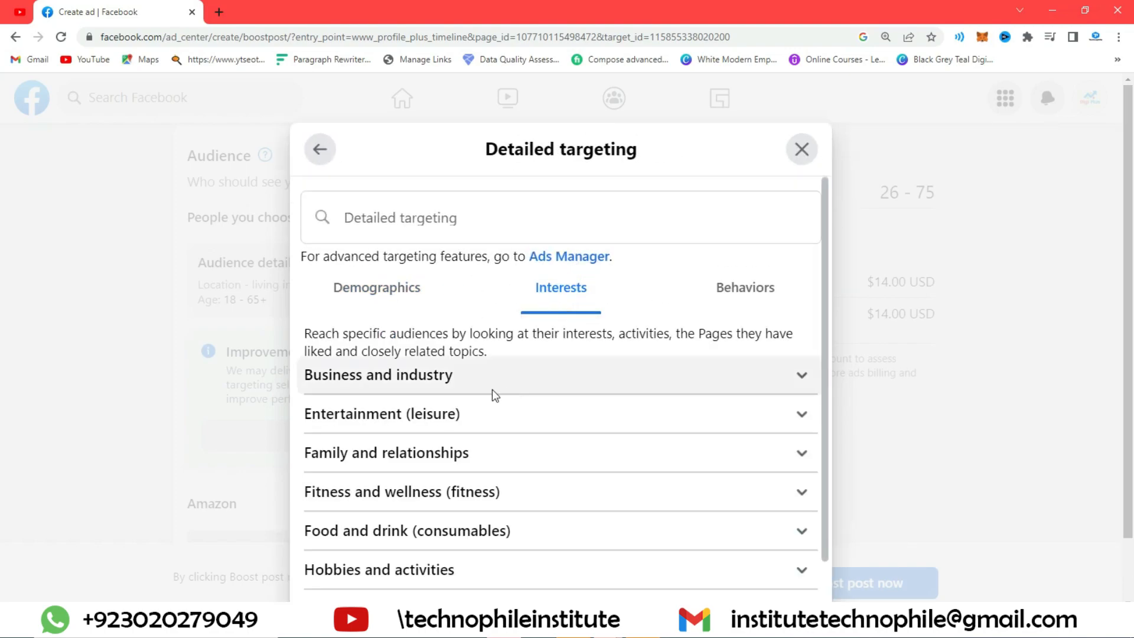
pyautogui.scroll(-1, 492, 395)
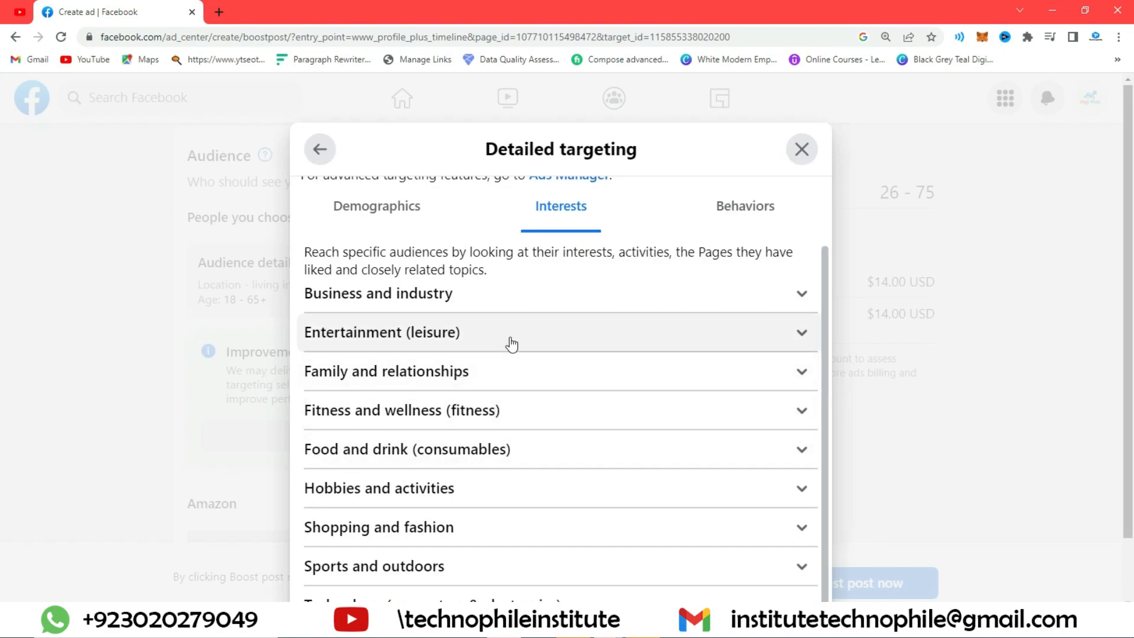
pyautogui.click(479, 526)
pyautogui.scroll(-3, 486, 508)
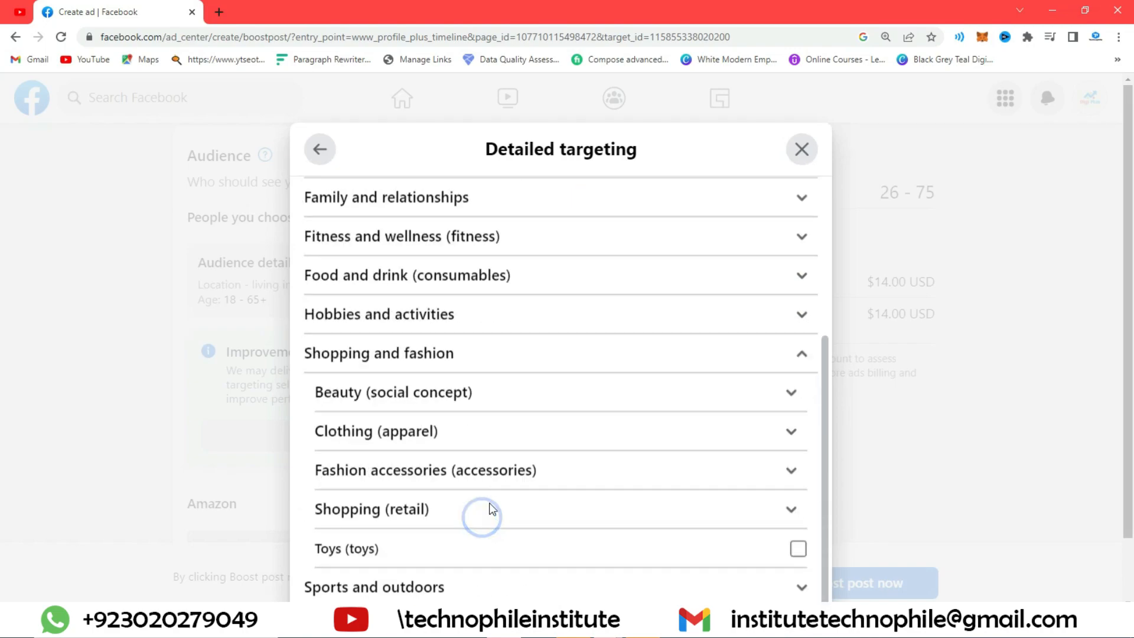
pyautogui.scroll(4, 458, 538)
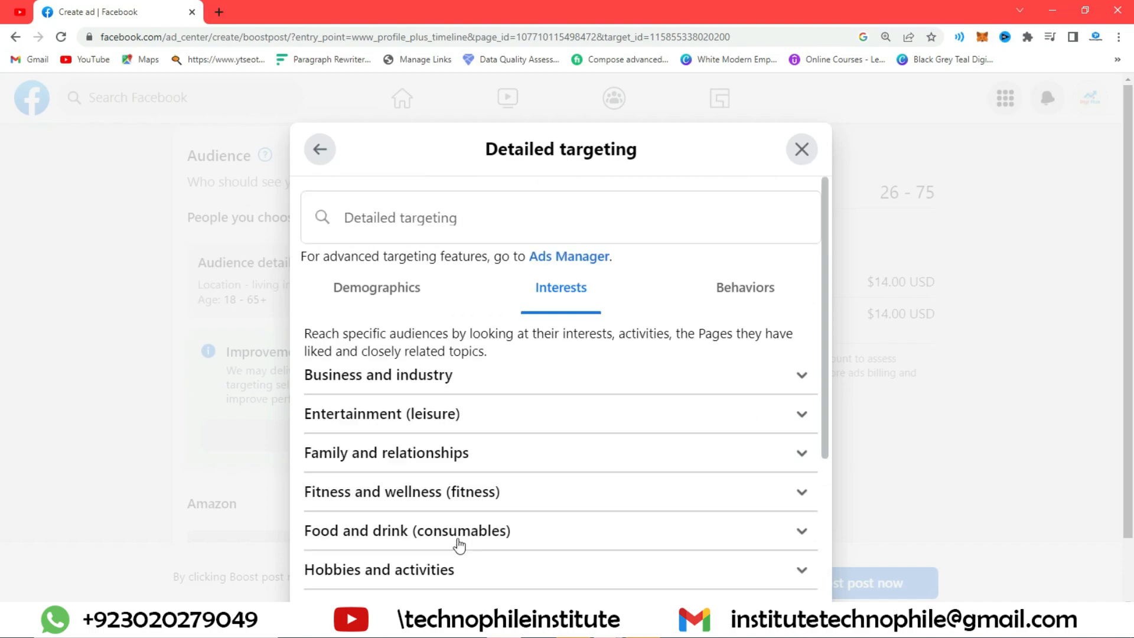
pyautogui.click(402, 286)
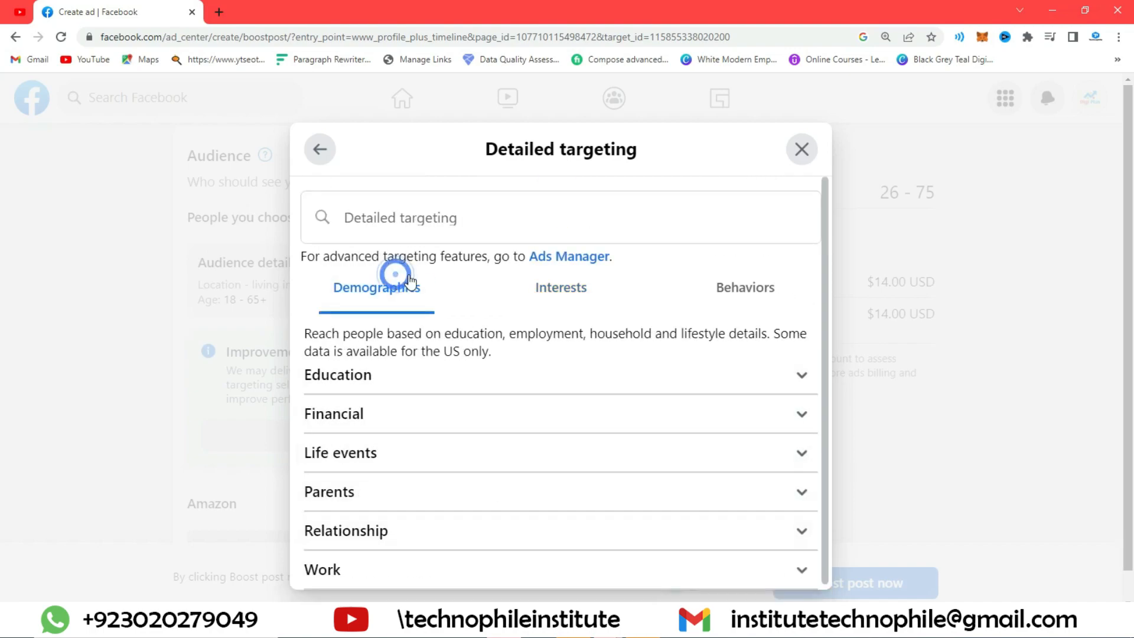
pyautogui.click(561, 289)
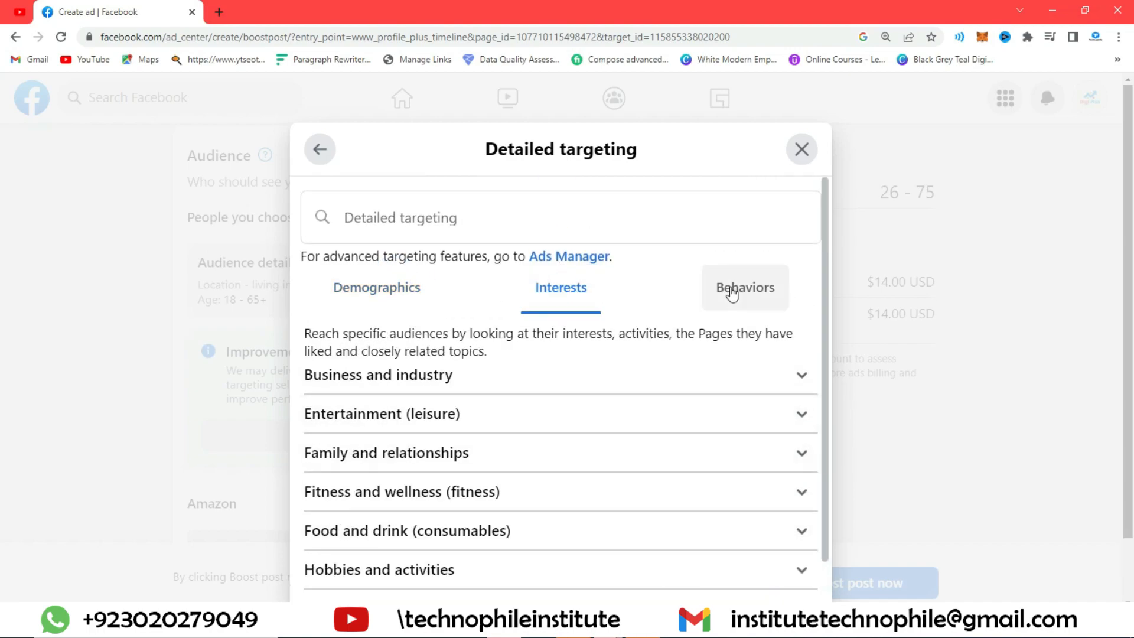
pyautogui.click(731, 287)
pyautogui.scroll(-1, 414, 437)
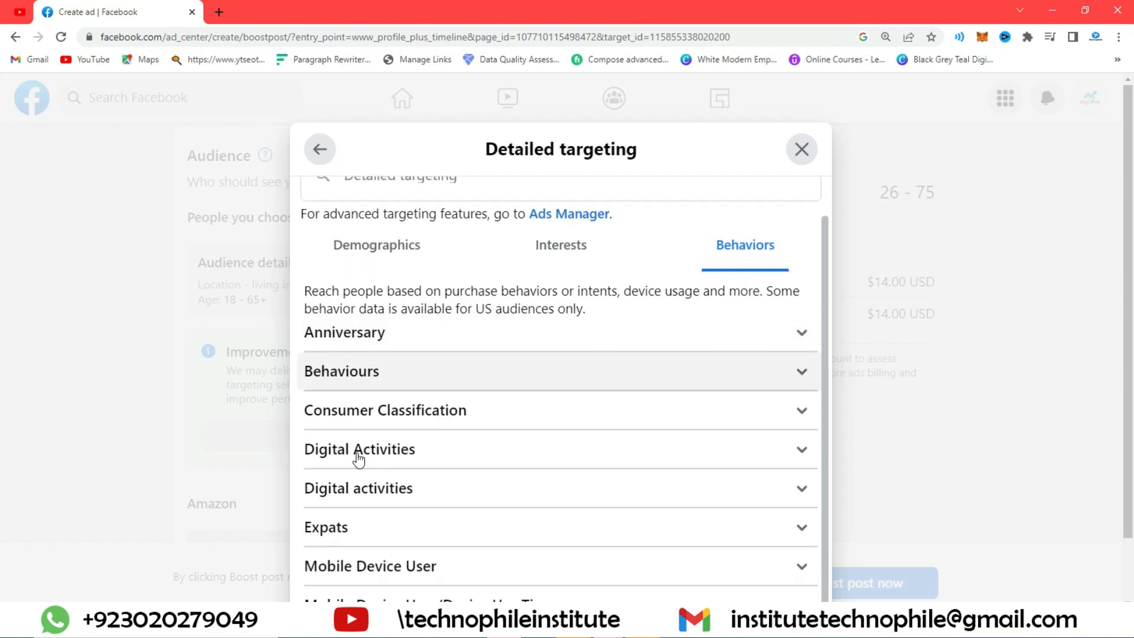
pyautogui.scroll(1, 448, 544)
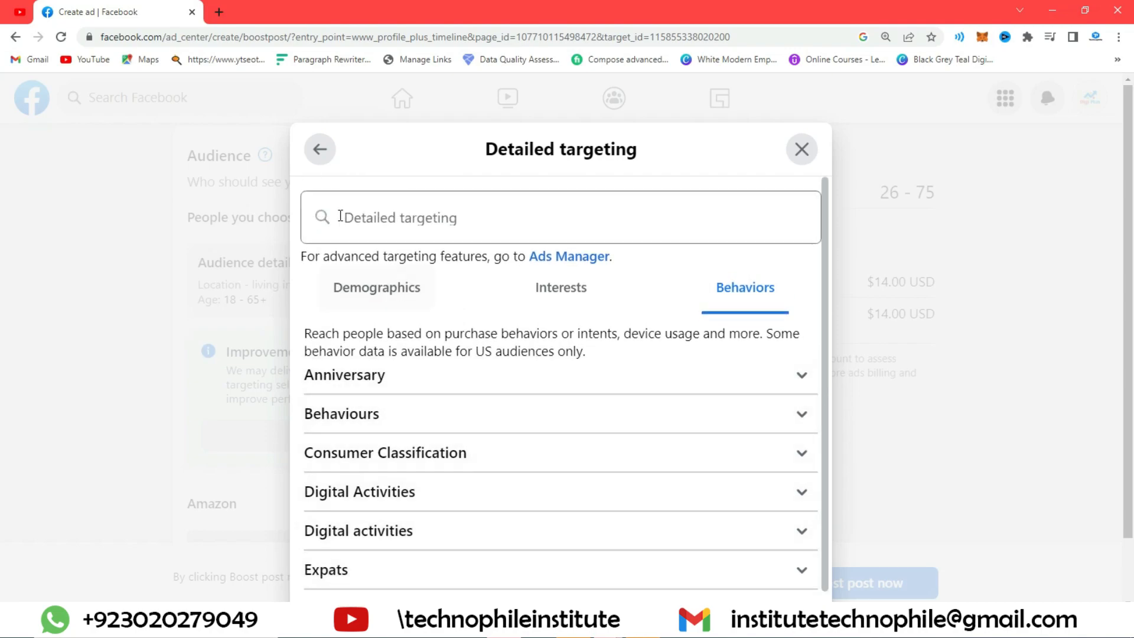
pyautogui.click(319, 149)
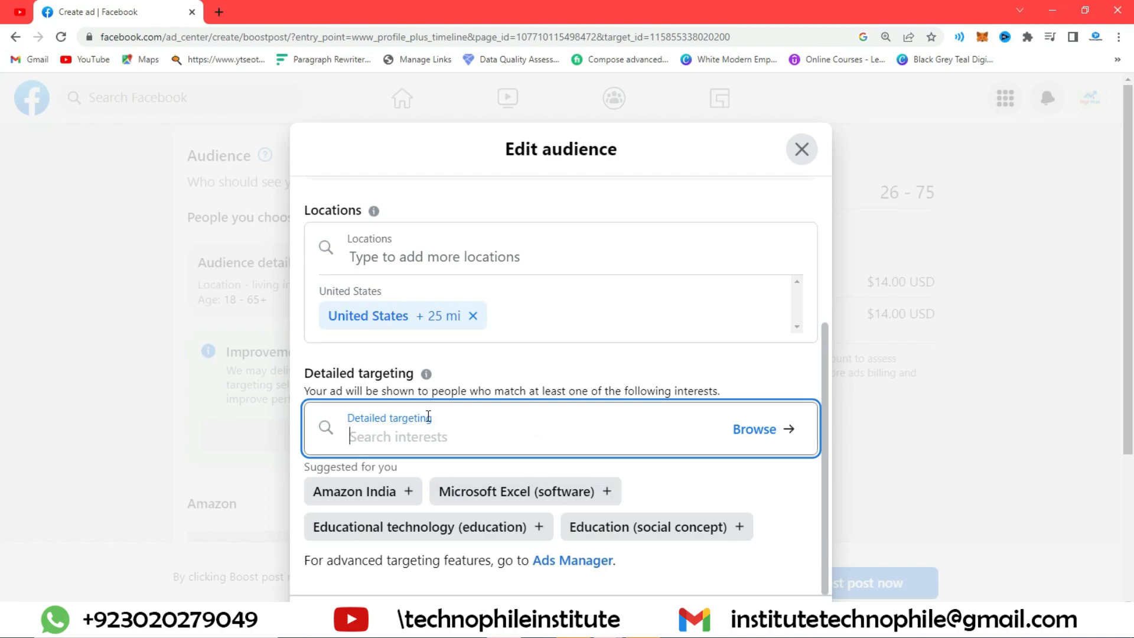
# Step: Add the interest Social media marketing (marketing) to the audience's detailed targeting
pyautogui.write('soc')
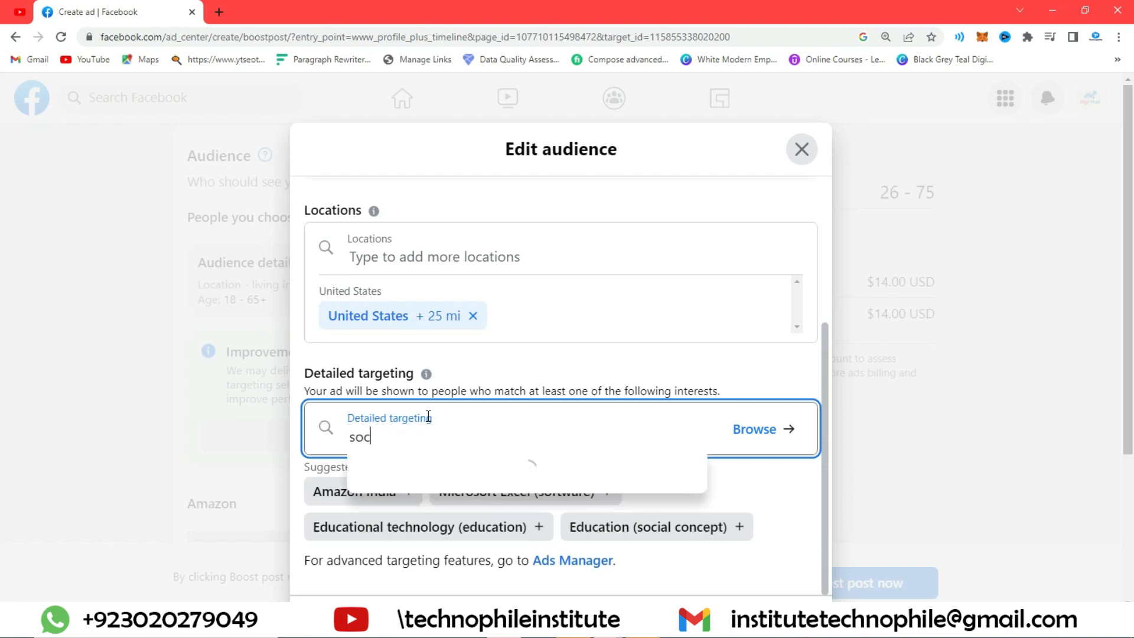
pyautogui.write('ia')
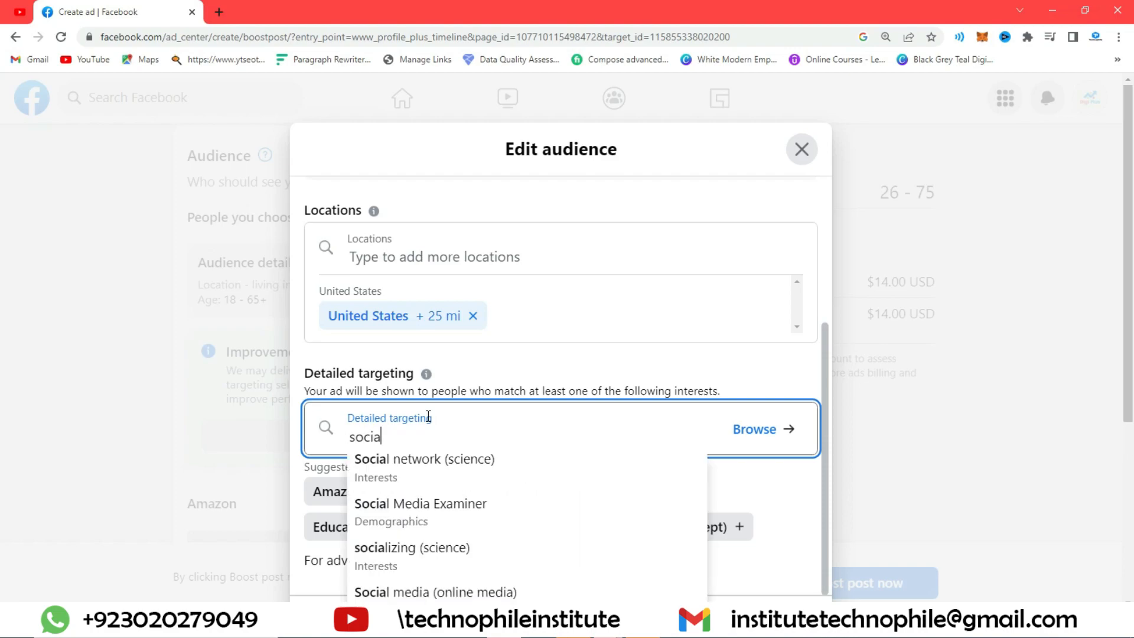
pyautogui.write('l medi')
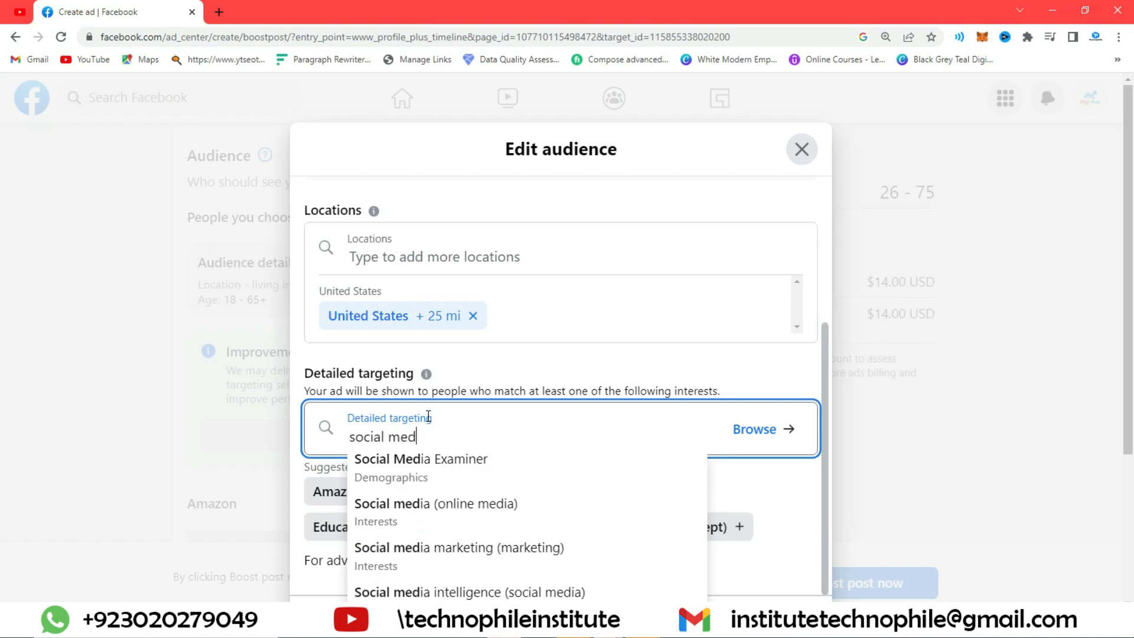
pyautogui.click(490, 555)
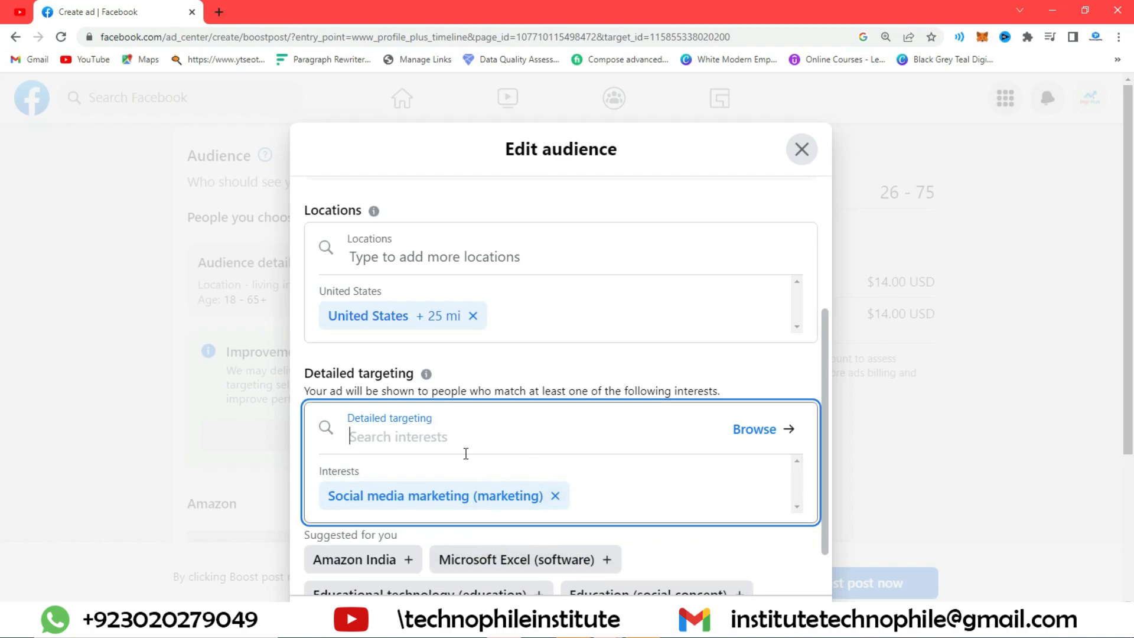
# Step: Search the detailed targeting for youtube and add the YouTube demographic to the audience
pyautogui.write('youry')
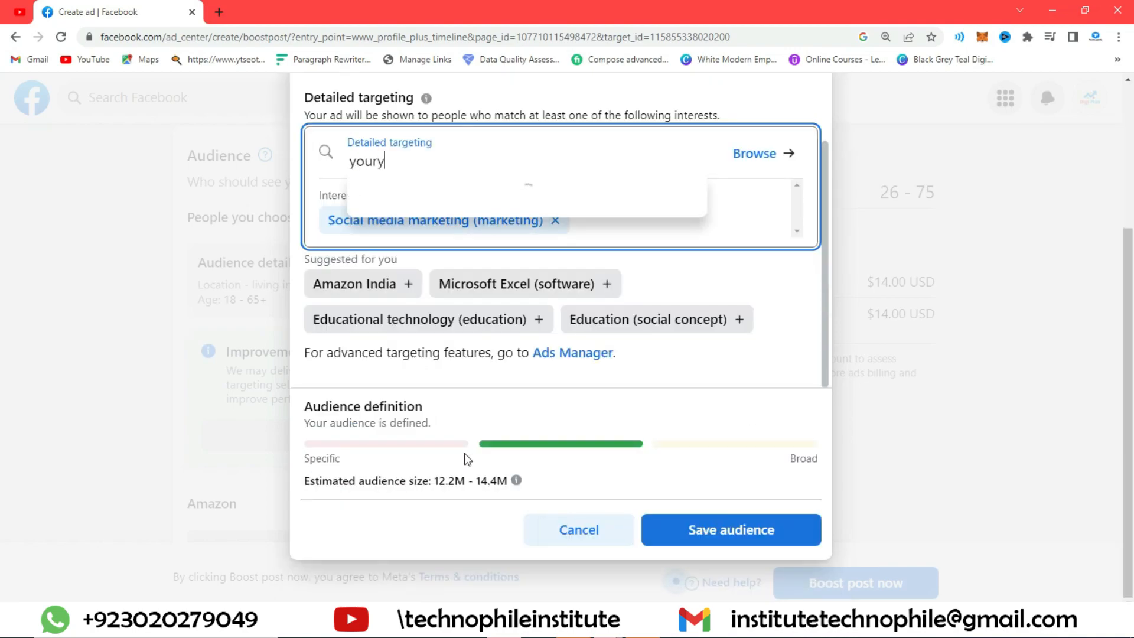
pyautogui.press('BackSpace')
pyautogui.press('BackSpace')
pyautogui.write('tub')
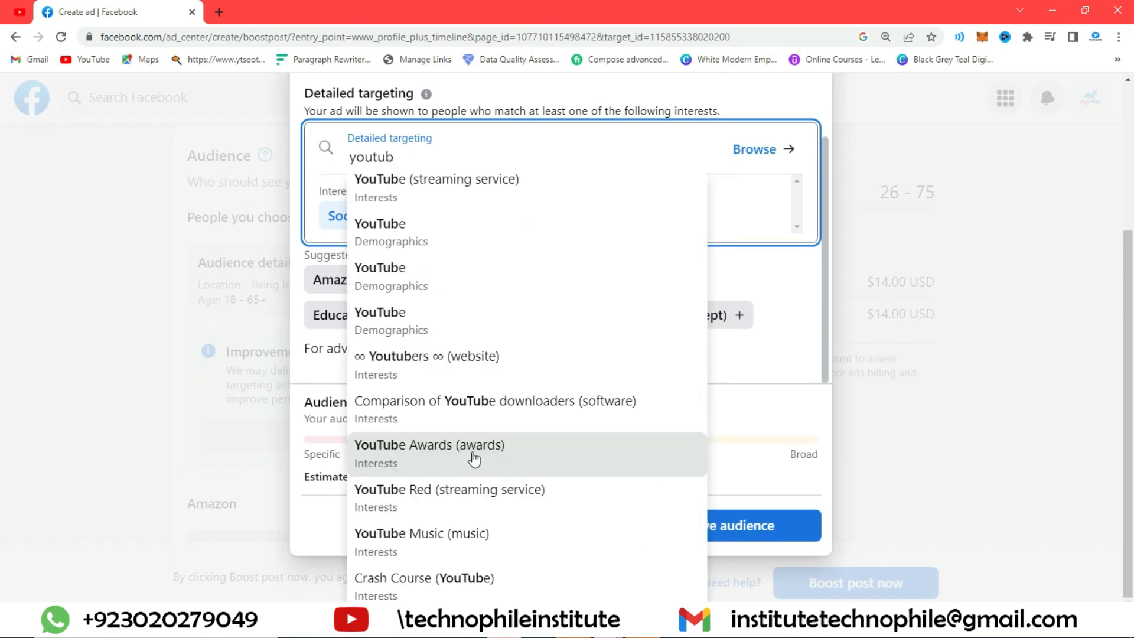
pyautogui.write('e m')
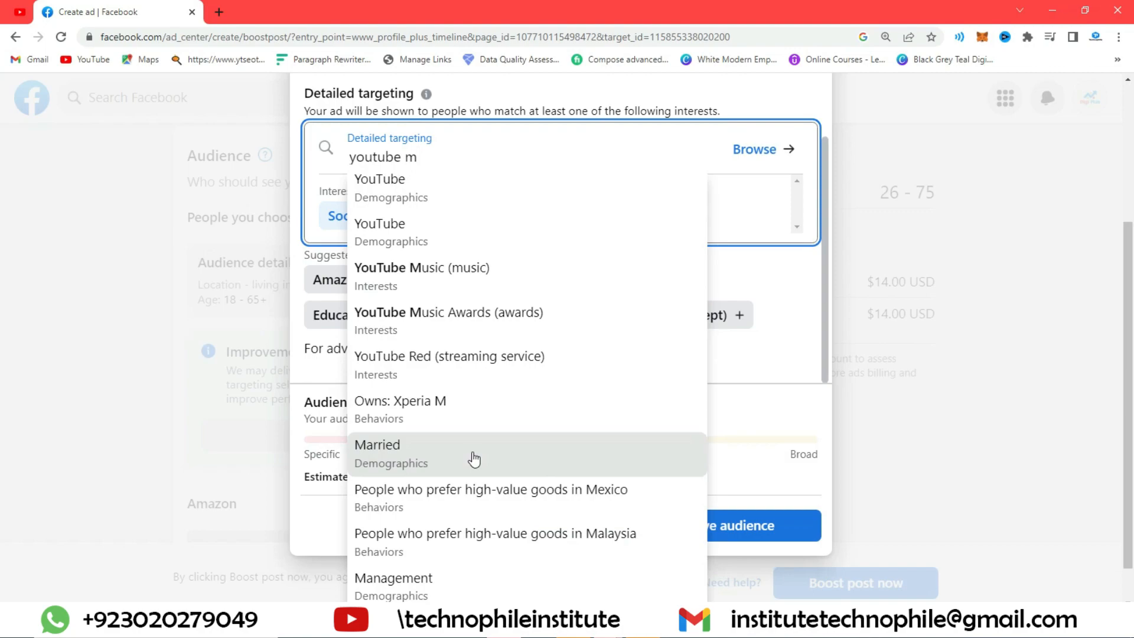
pyautogui.write('a')
pyautogui.press('BackSpace')
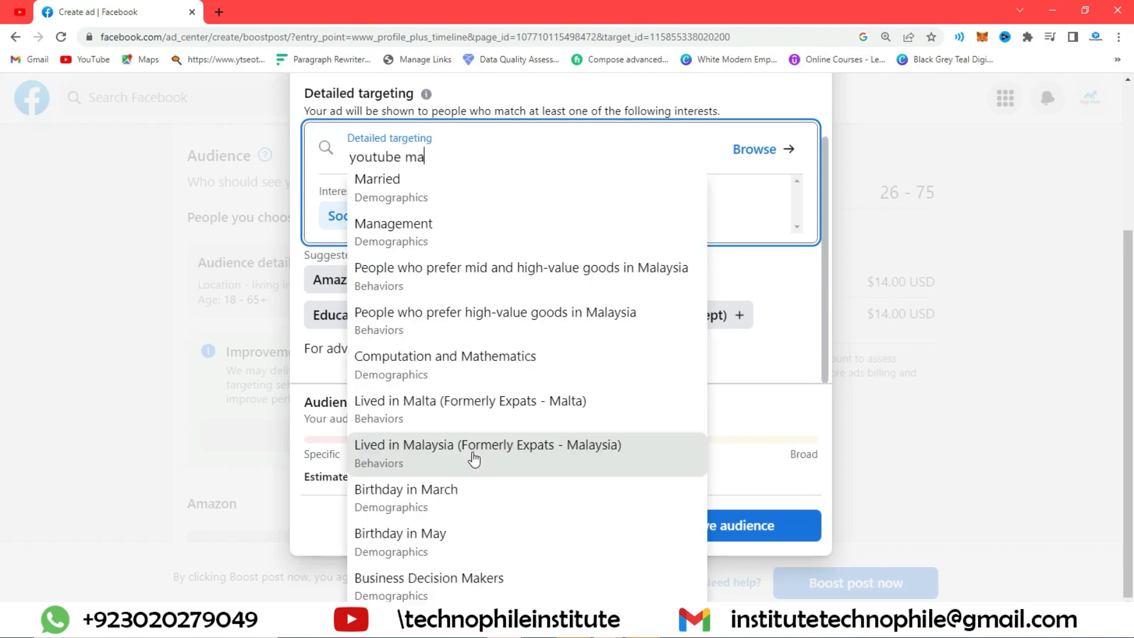
pyautogui.write('r')
pyautogui.press('BackSpace')
pyautogui.press('BackSpace')
pyautogui.press('BackSpace')
pyautogui.press('BackSpace')
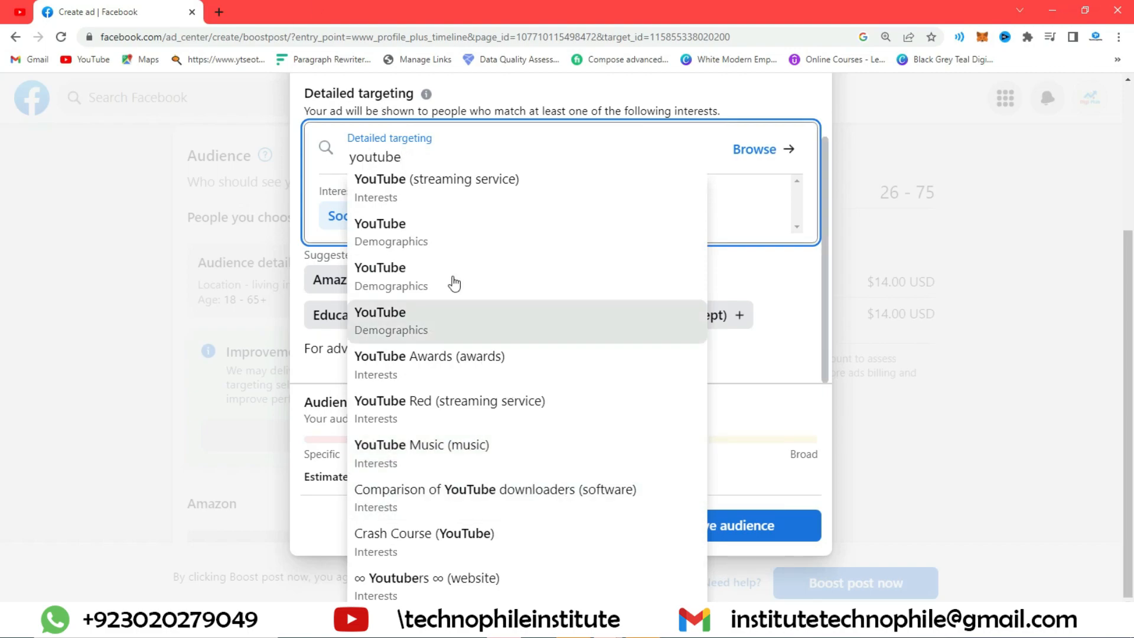
pyautogui.click(423, 246)
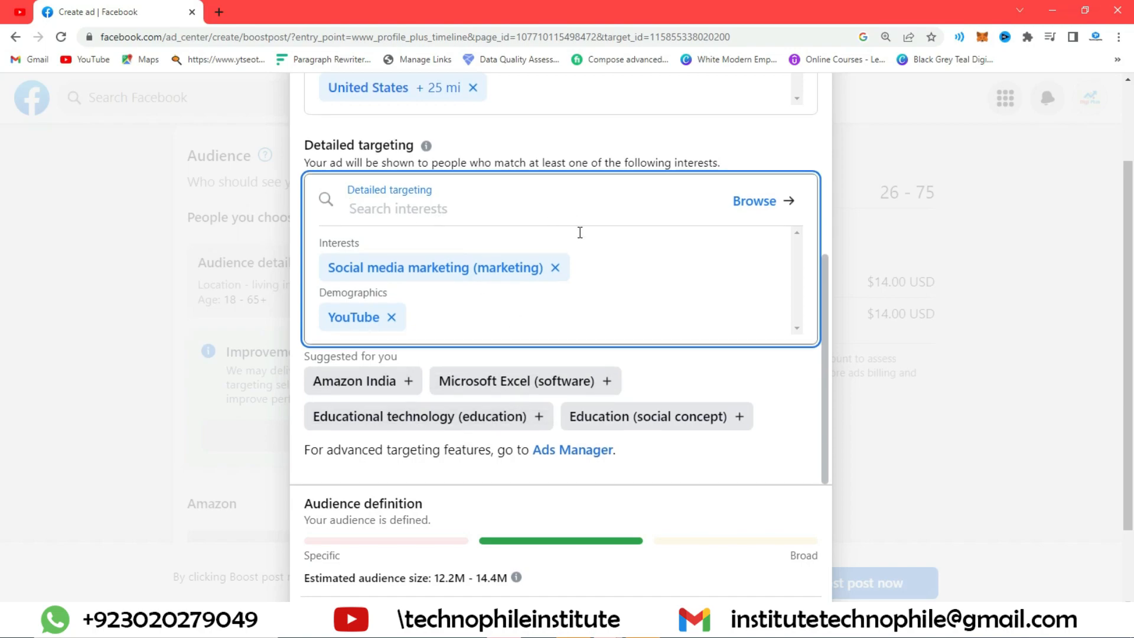
# Step: Add the interest Digital marketing (marketing) to the audience's detailed targeting
pyautogui.scroll(5, 668, 319)
pyautogui.scroll(-5, 630, 339)
pyautogui.write('digita')
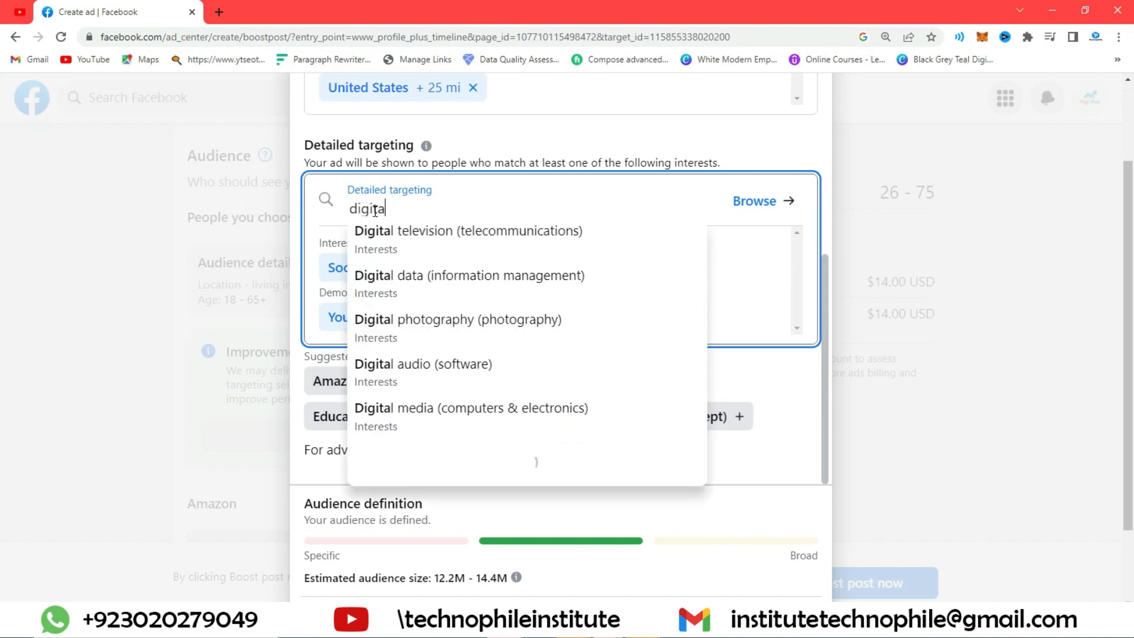
pyautogui.write('l')
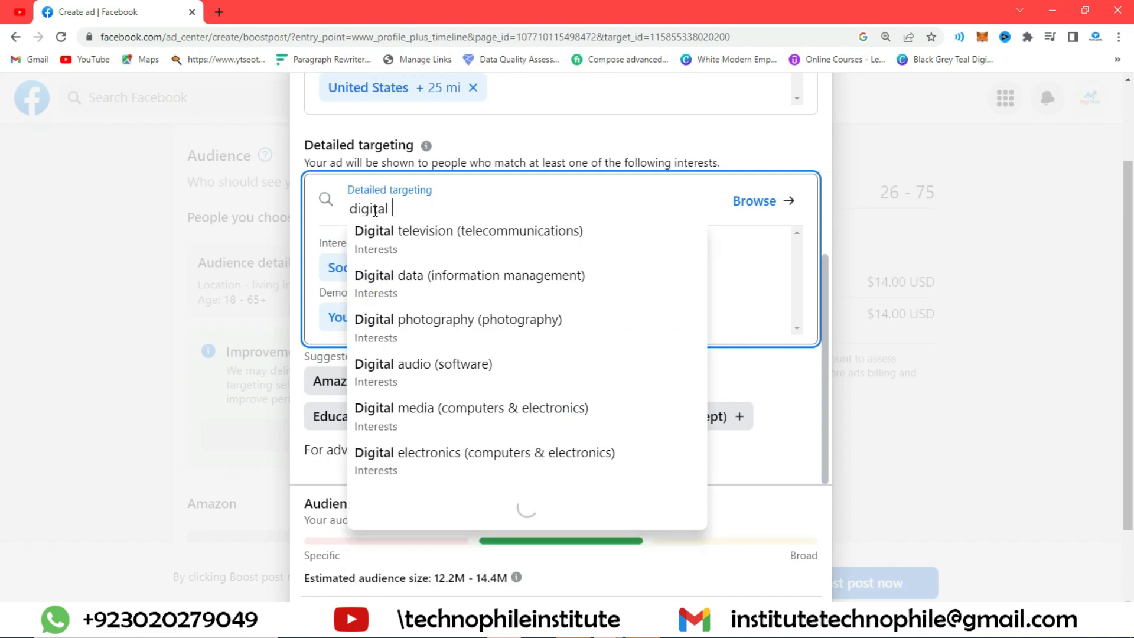
pyautogui.write(' mar')
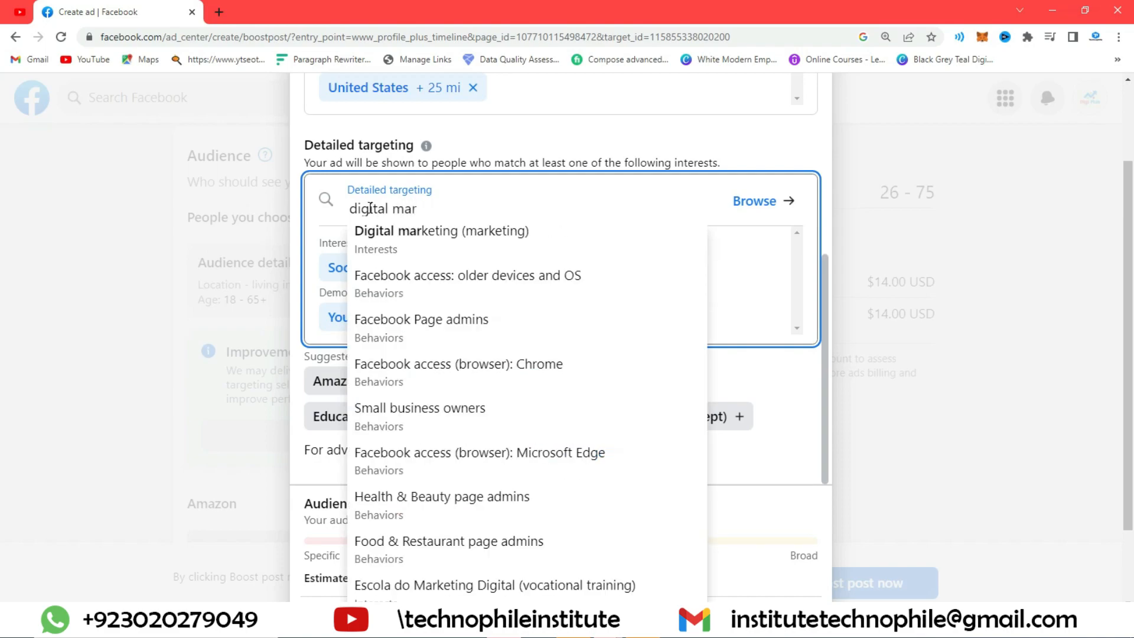
pyautogui.click(525, 243)
# Step: Search the detailed targeting for a marketing agency and add the Marketing Agent demographic
pyautogui.write('m')
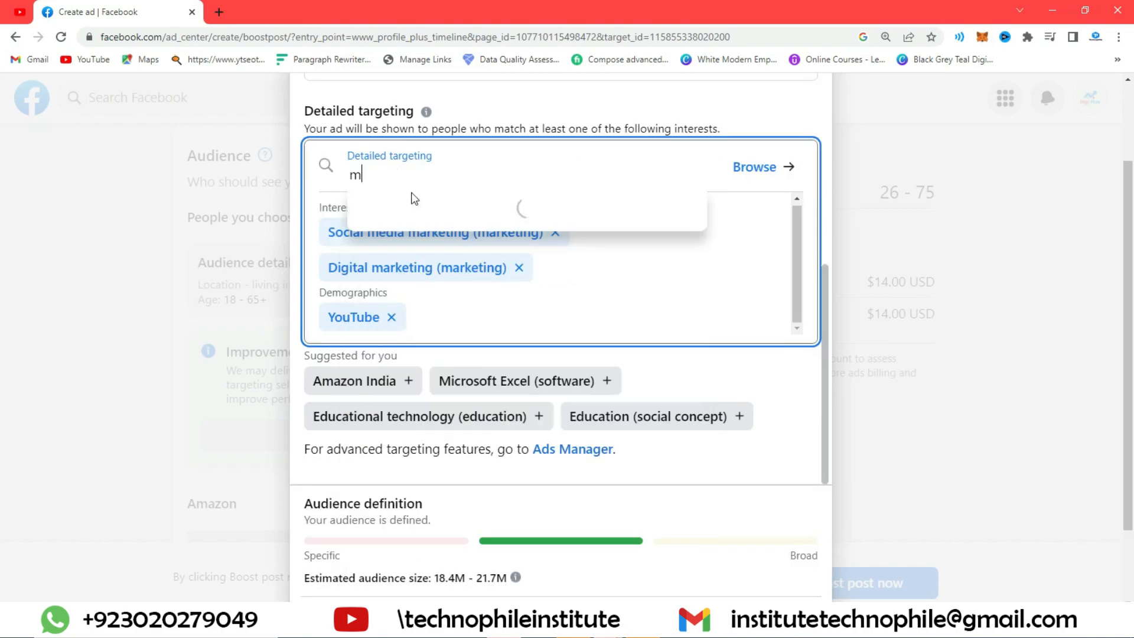
pyautogui.write('arke')
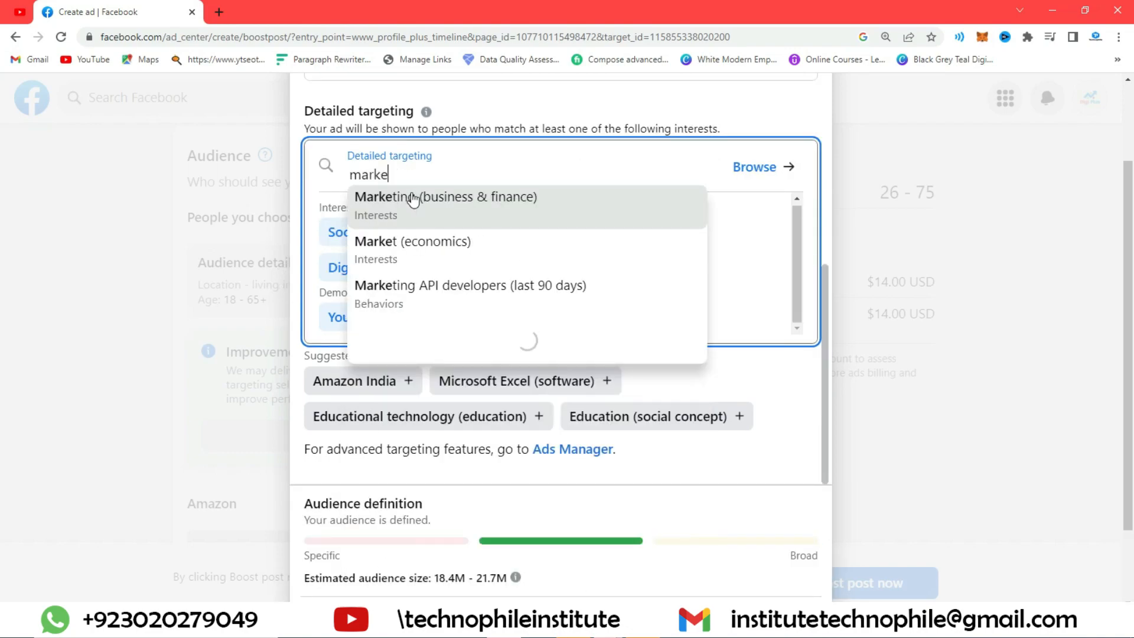
pyautogui.write('ting ')
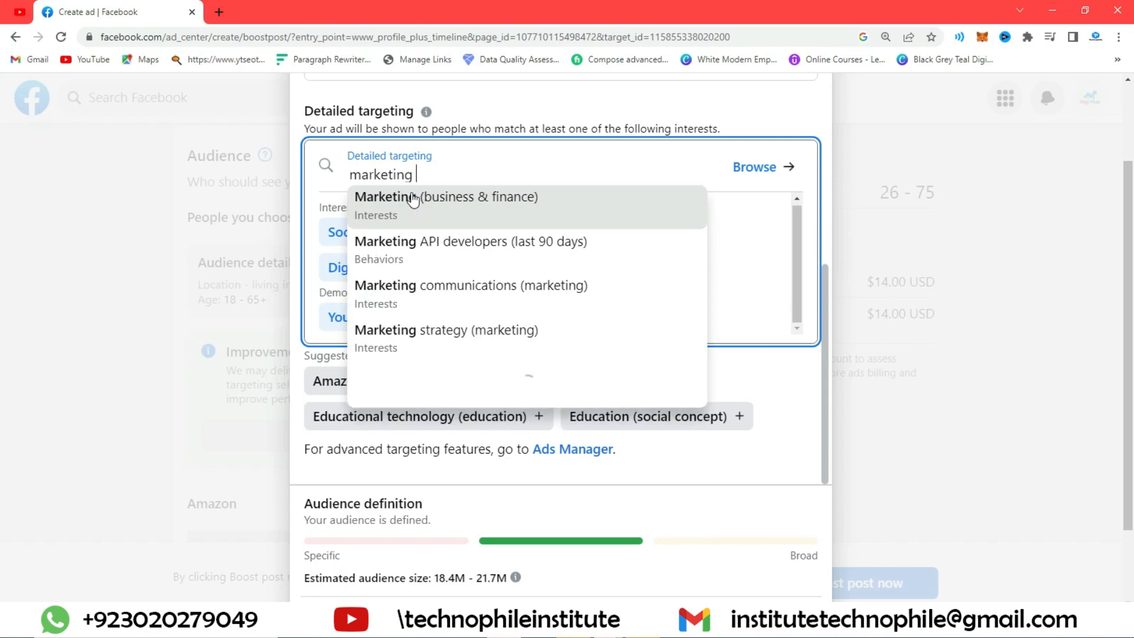
pyautogui.write('age')
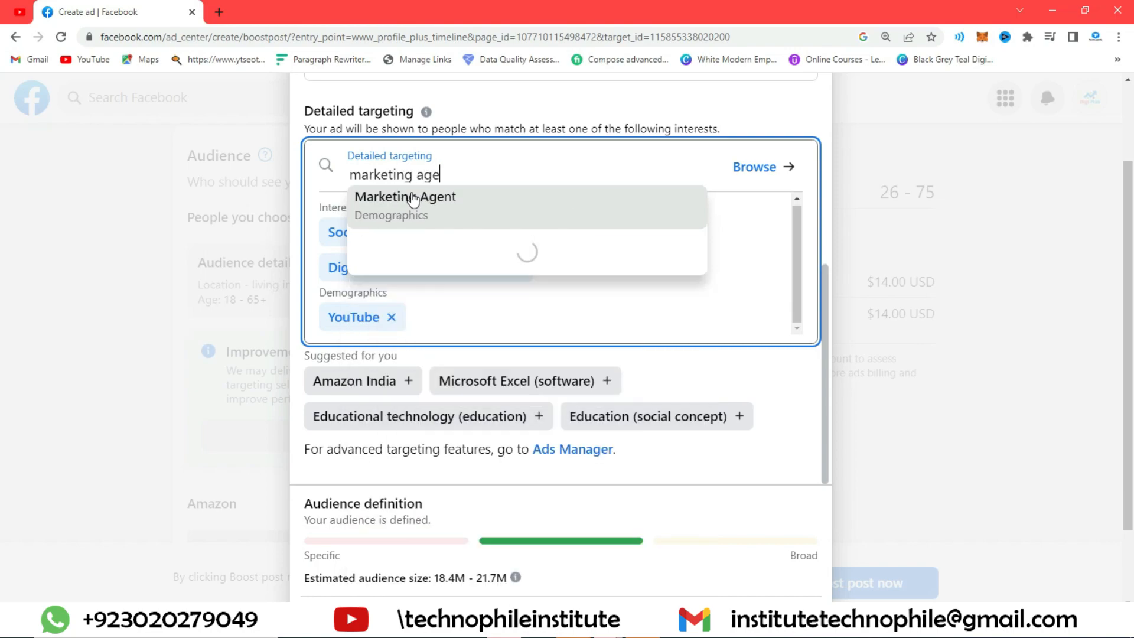
pyautogui.click(482, 223)
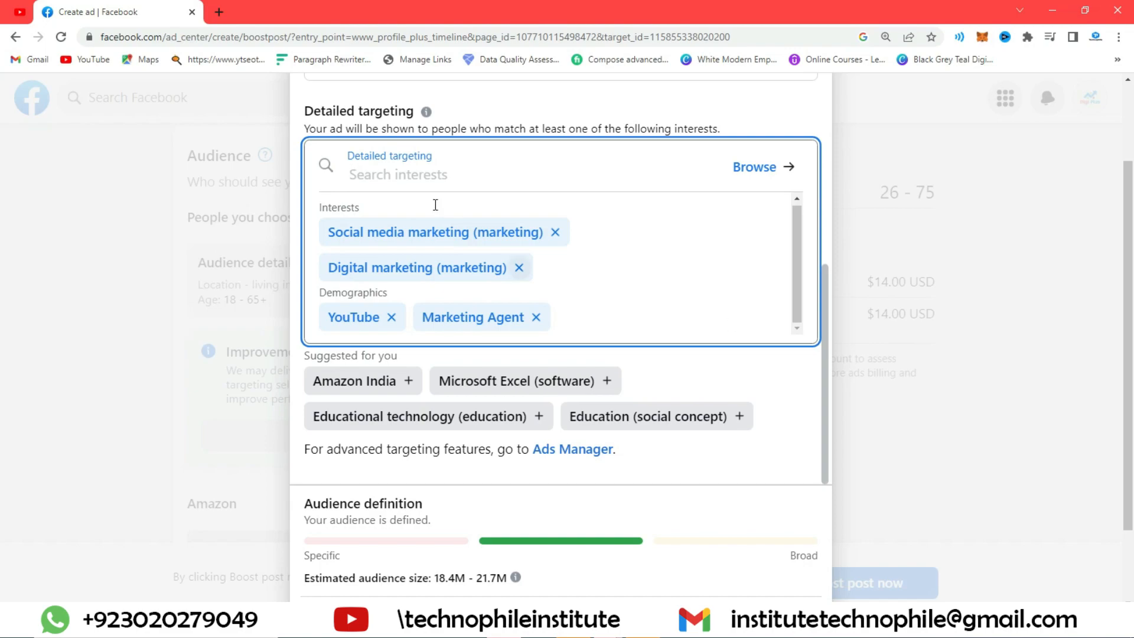
# Step: Open the browsable detailed targeting categories again and look through the Interests list from Business and industry to Technology
pyautogui.click(785, 181)
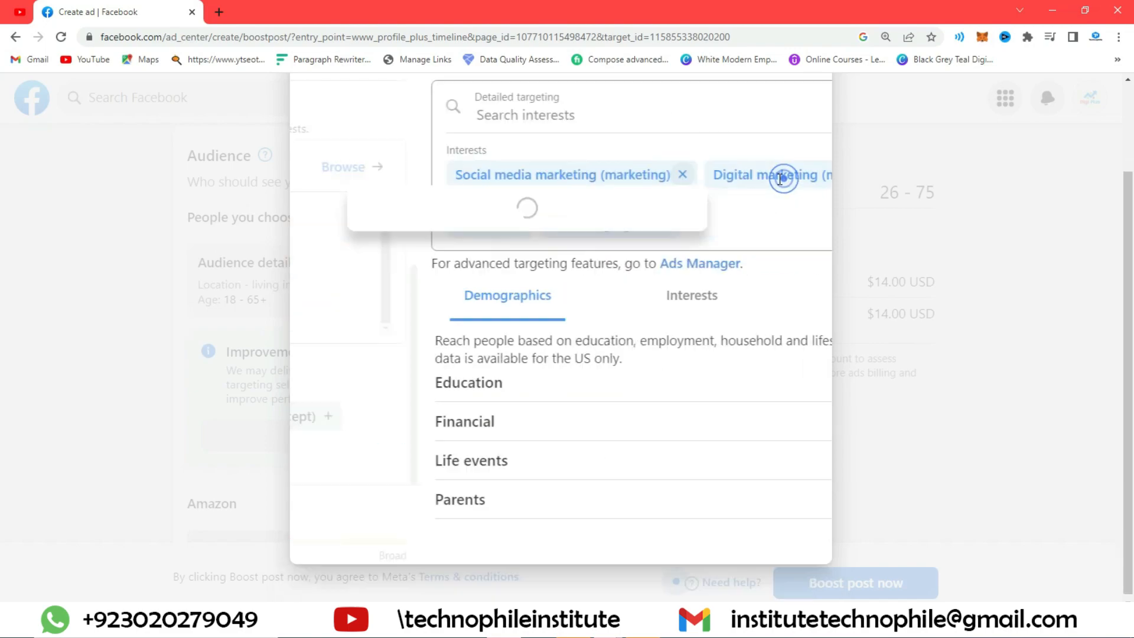
pyautogui.click(542, 336)
pyautogui.scroll(-3, 456, 483)
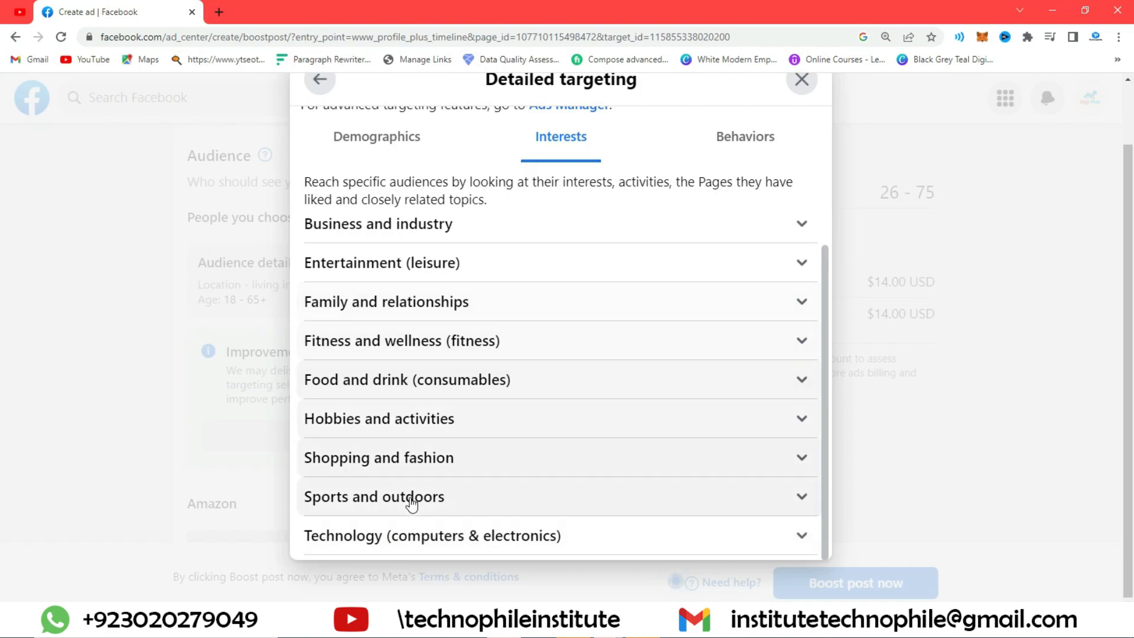
pyautogui.scroll(3, 410, 496)
# Step: Search the detailed targeting for digital marketing agency
pyautogui.click(466, 151)
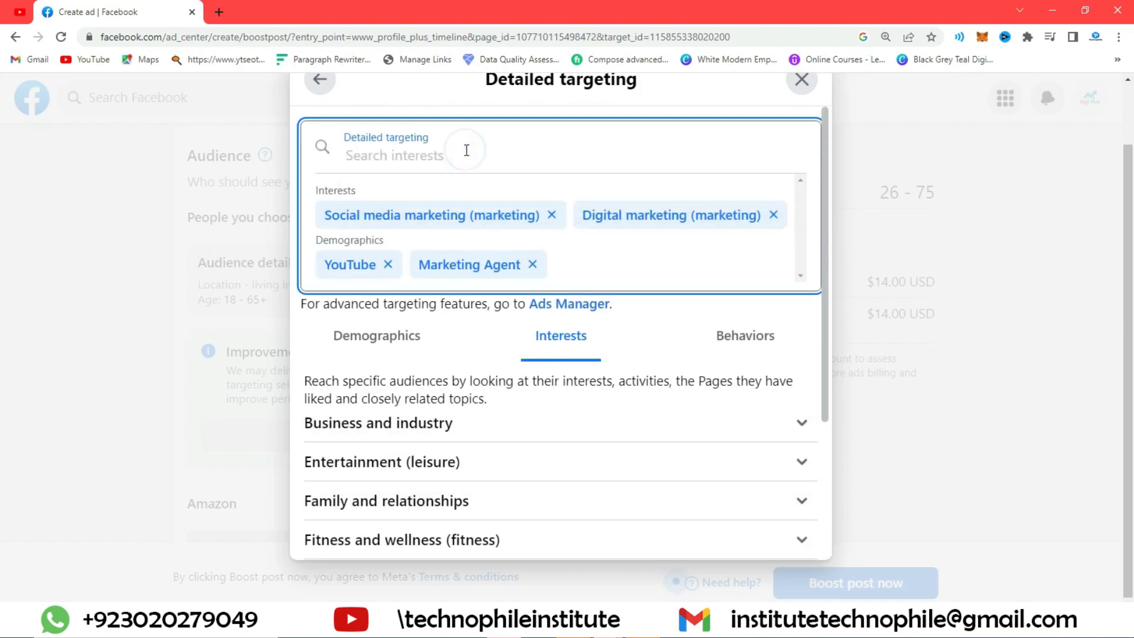
pyautogui.write('d')
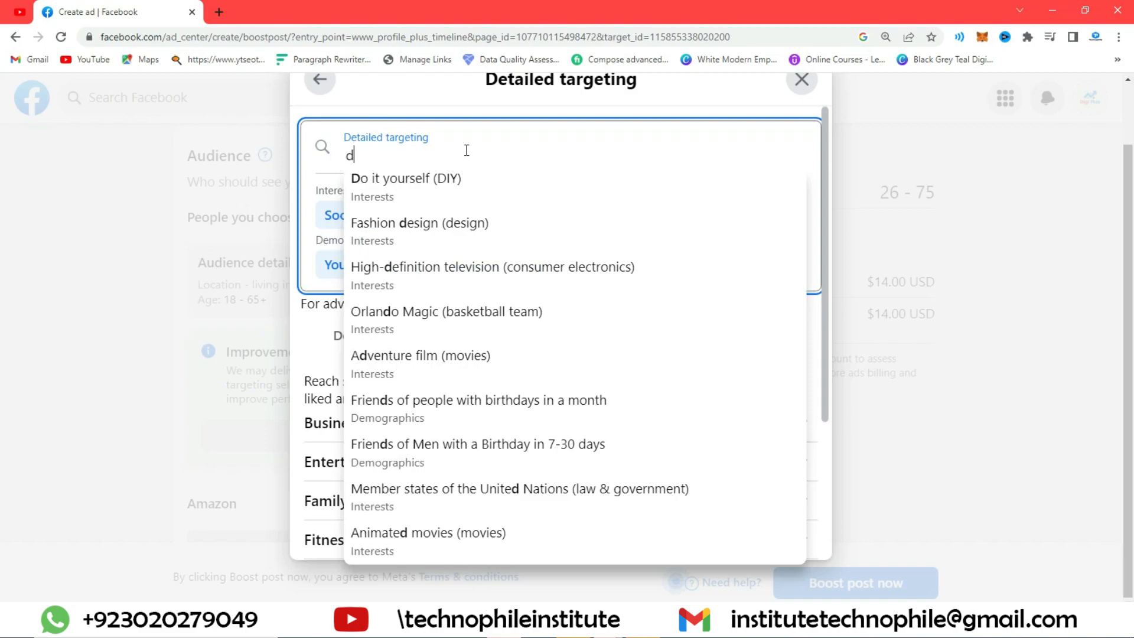
pyautogui.write('igita')
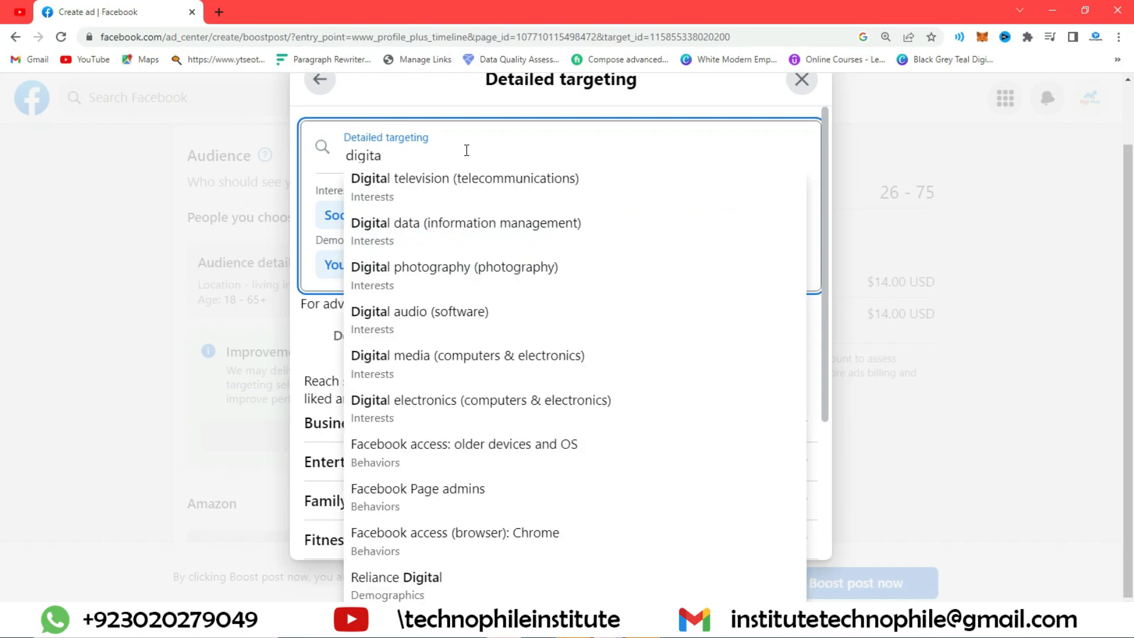
pyautogui.write('l mar')
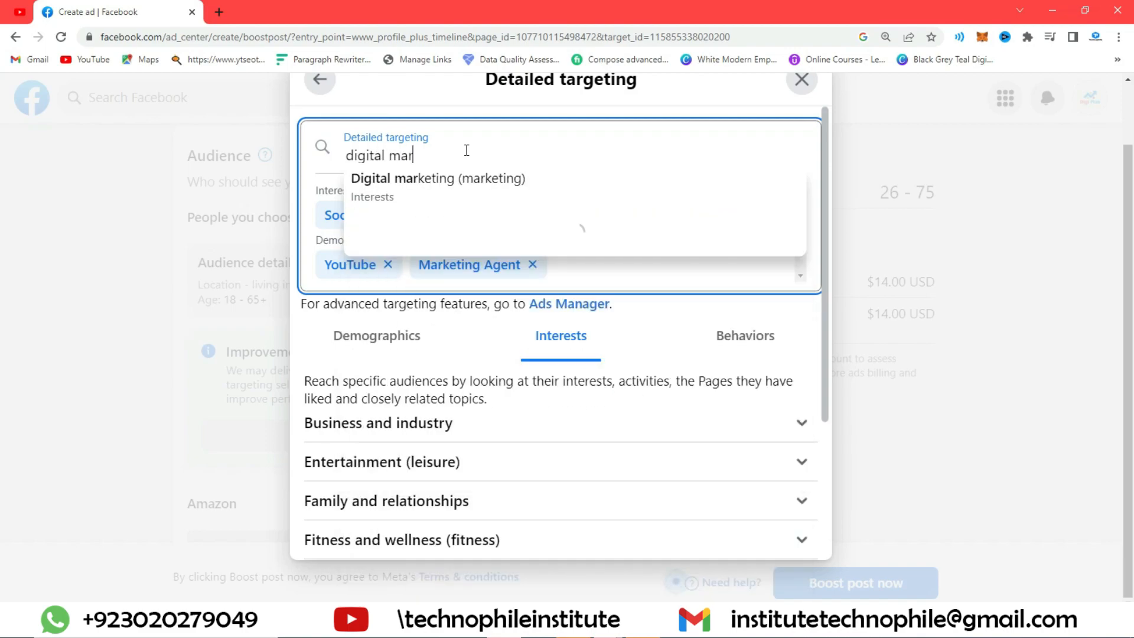
pyautogui.press('Down')
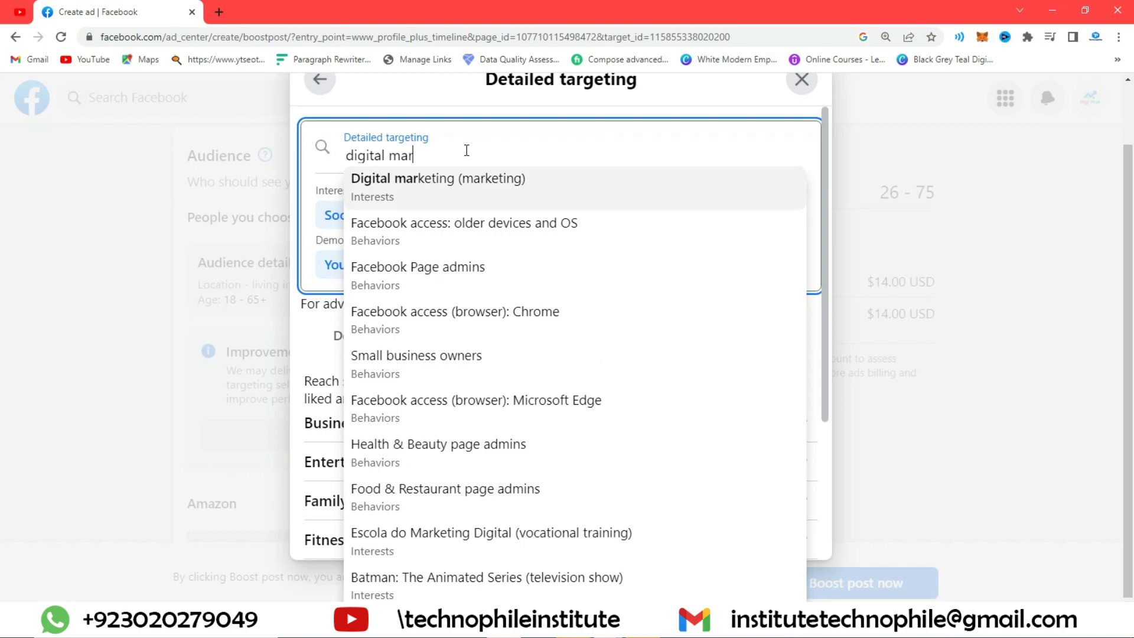
pyautogui.write('etin')
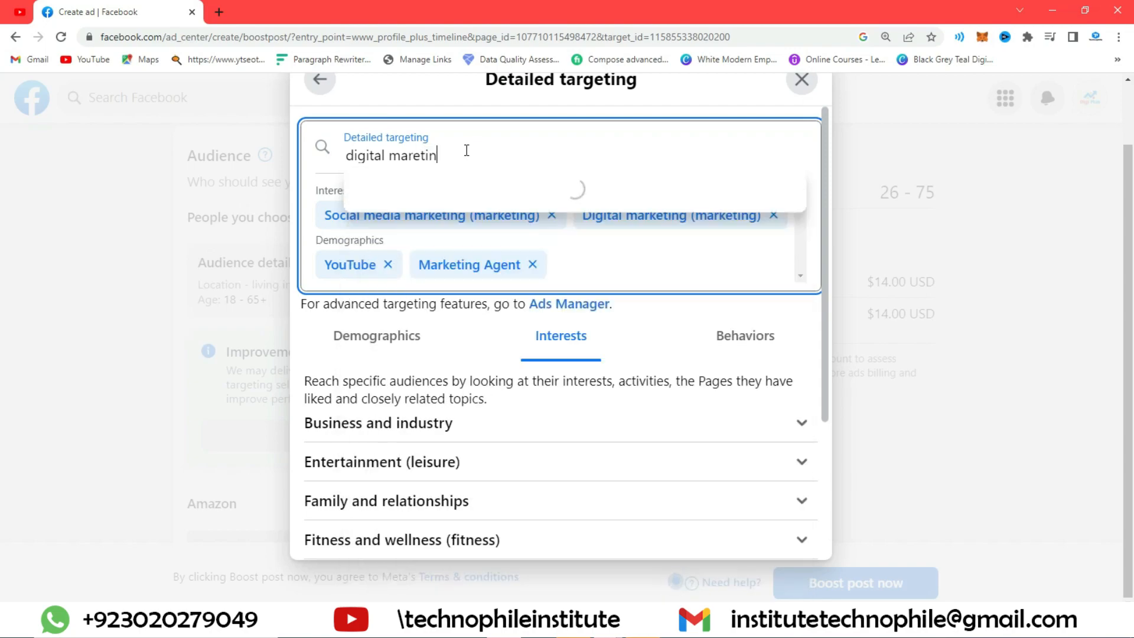
pyautogui.press('BackSpace')
pyautogui.press('BackSpace')
pyautogui.press('BackSpace')
pyautogui.press('BackSpace')
pyautogui.write('ke')
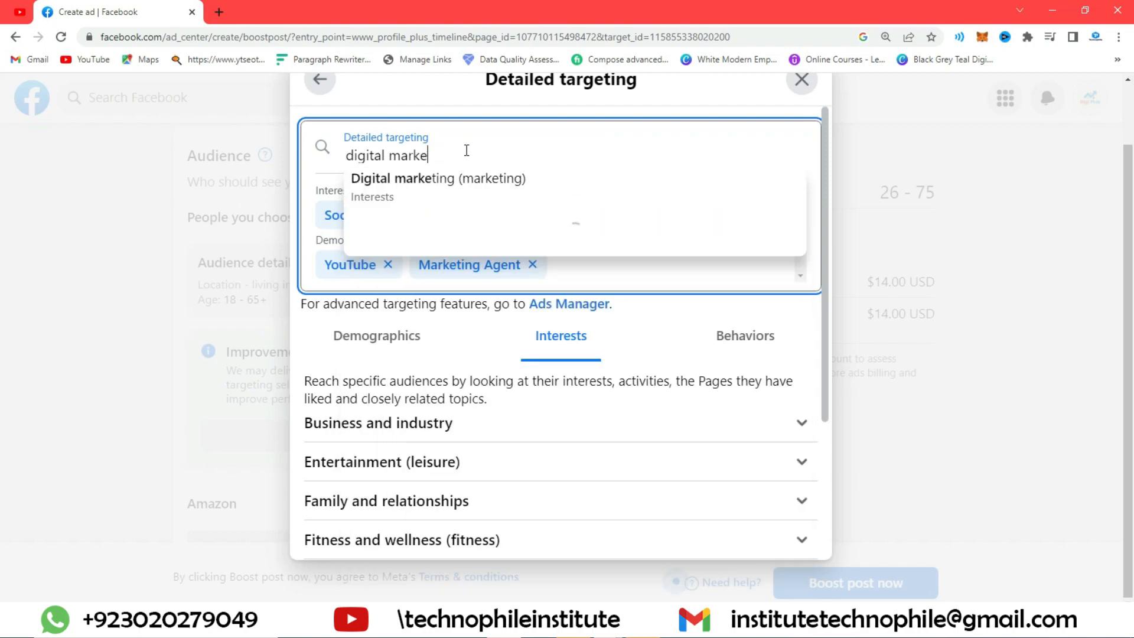
pyautogui.write('ting ')
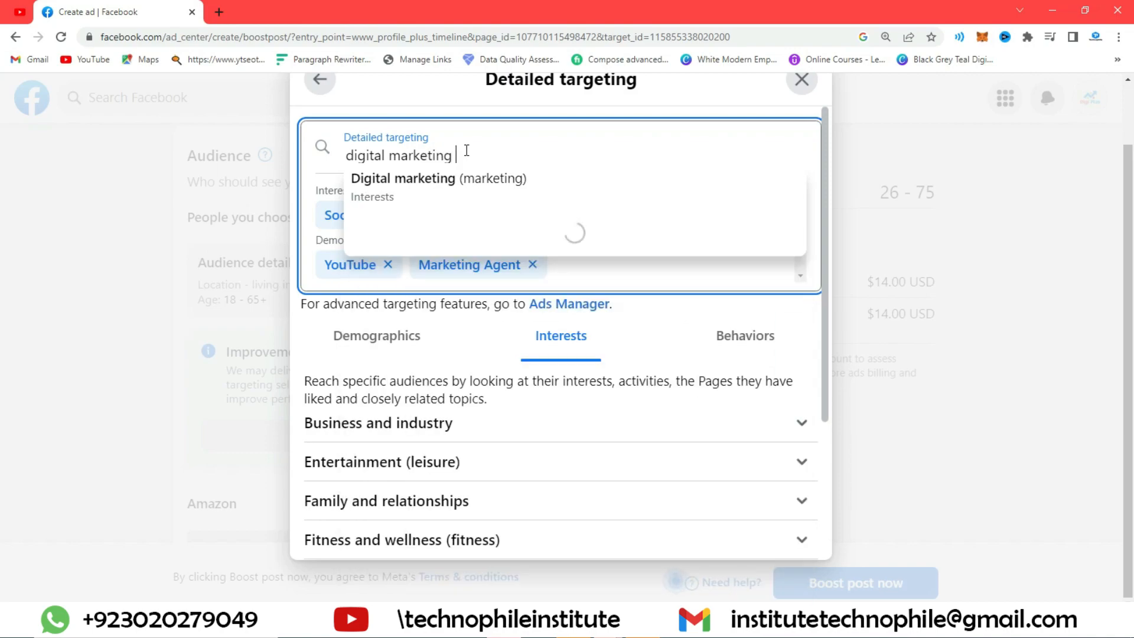
pyautogui.write('agen')
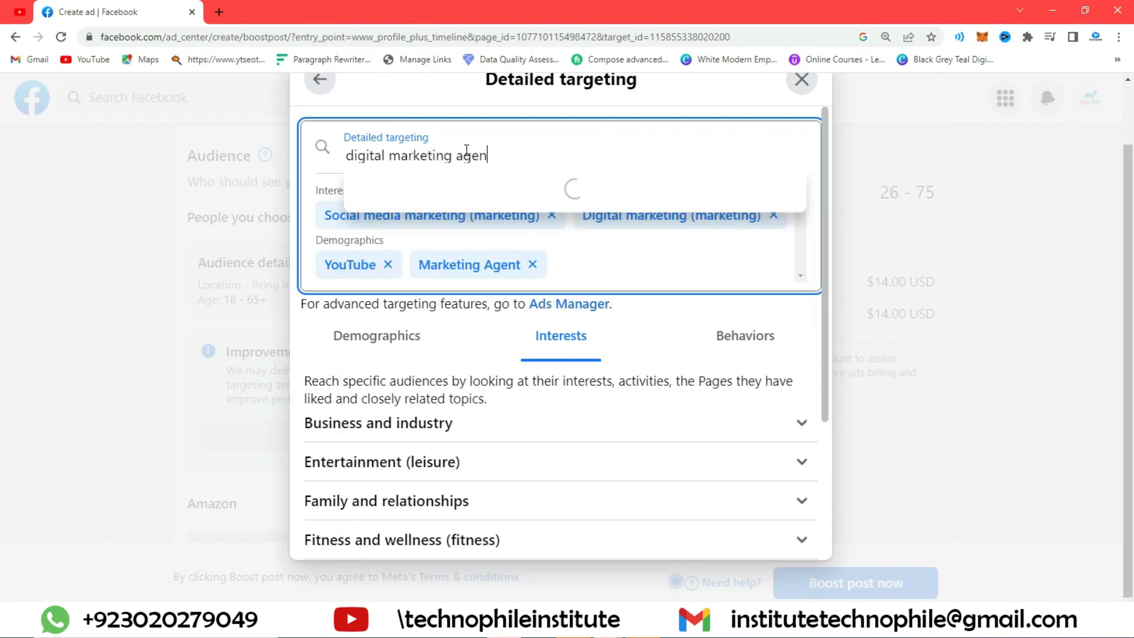
pyautogui.write('cy')
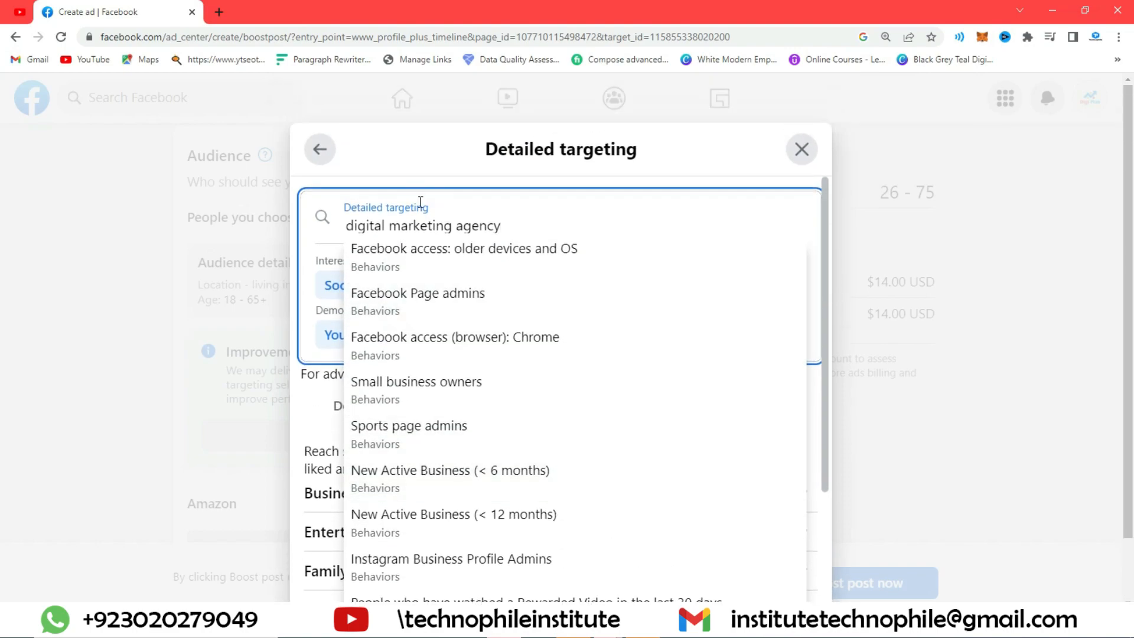
# Step: Shorten the detailed targeting search to marketing and choose the Digital marketing (marketing) interest
pyautogui.doubleClick(392, 225)
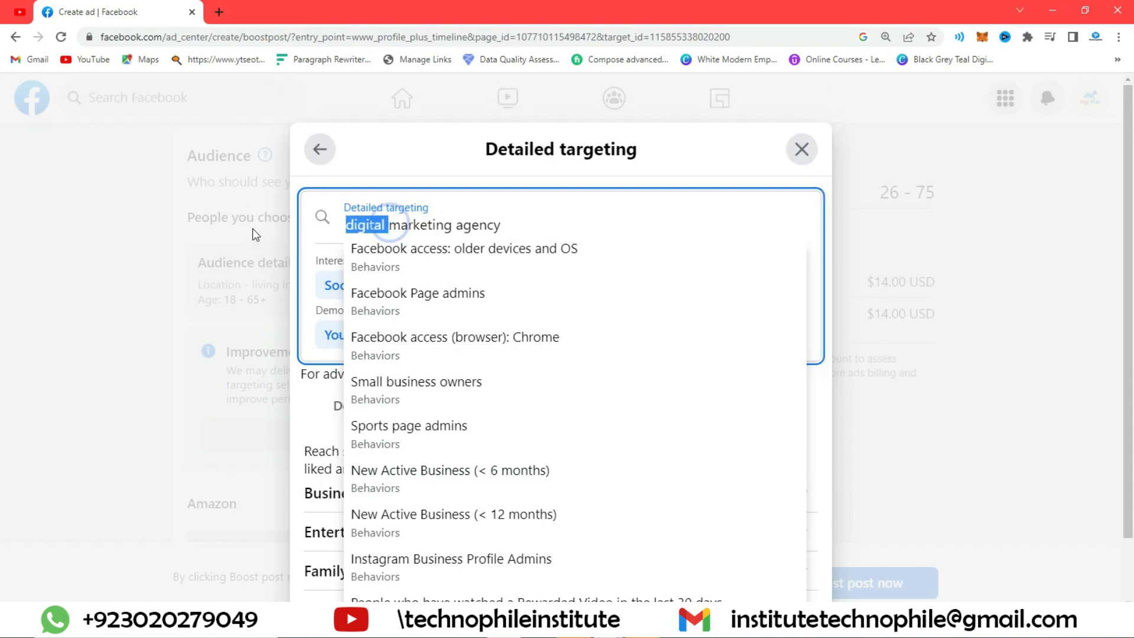
pyautogui.press('BackSpace')
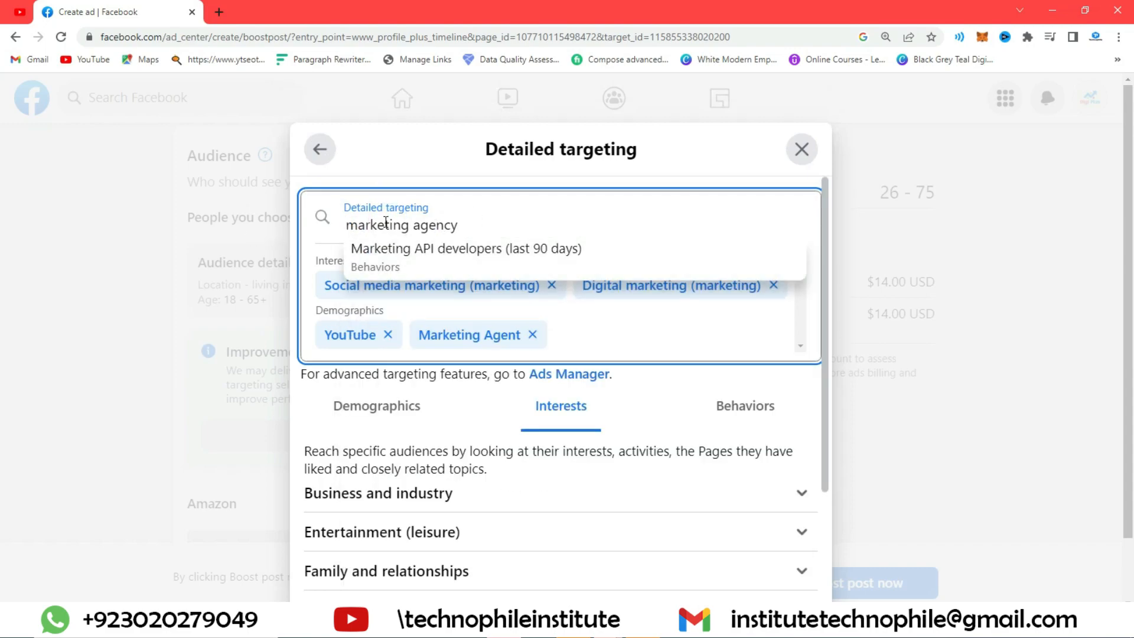
pyautogui.doubleClick(457, 225)
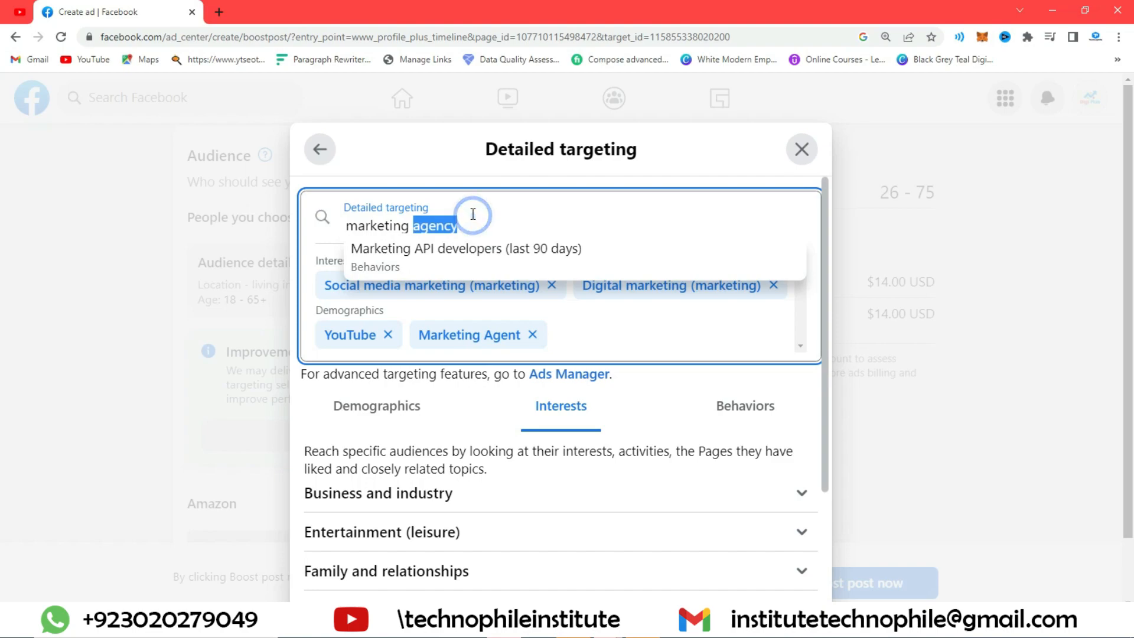
pyautogui.press('BackSpace')
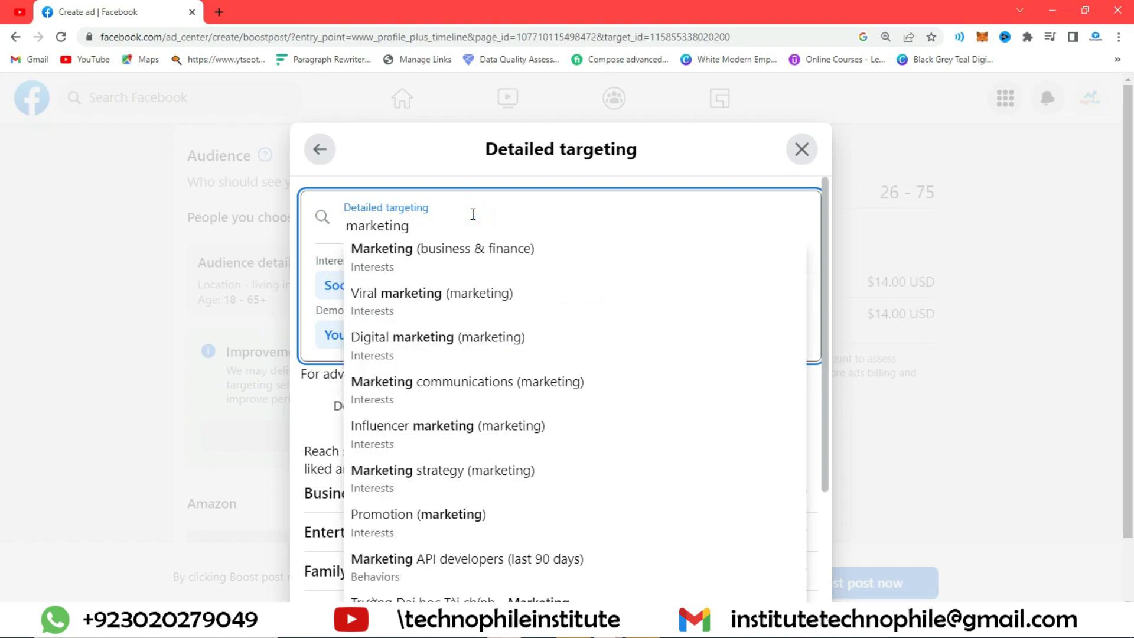
pyautogui.click(476, 357)
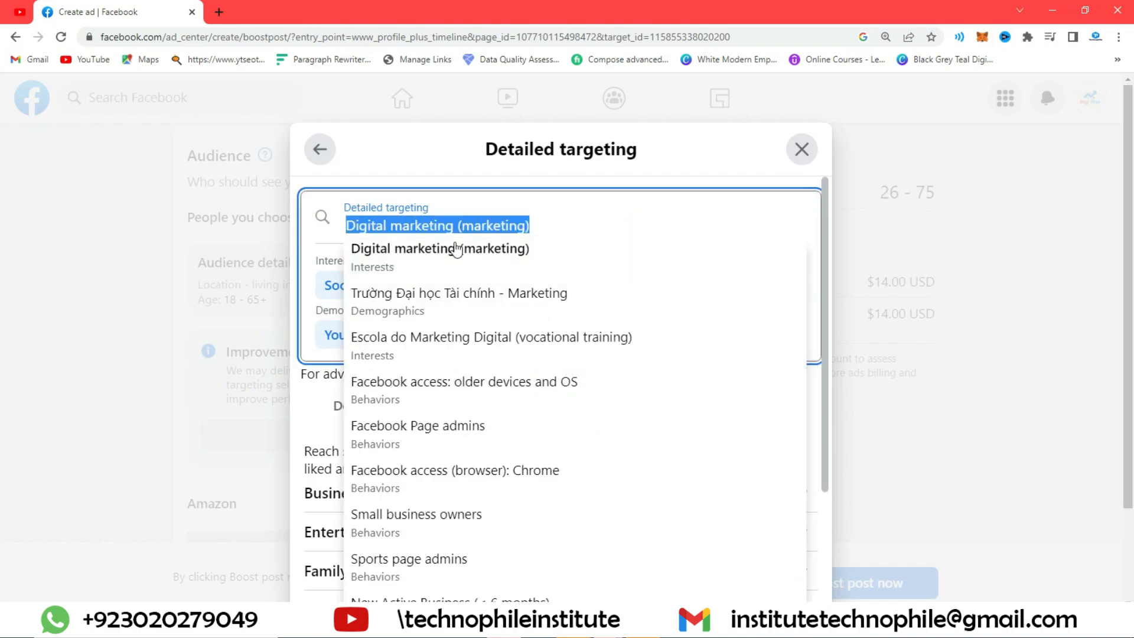
pyautogui.click(458, 258)
# Step: Return from the detailed targeting categories to the audience settings and save the edited audience
pyautogui.scroll(-5, 683, 503)
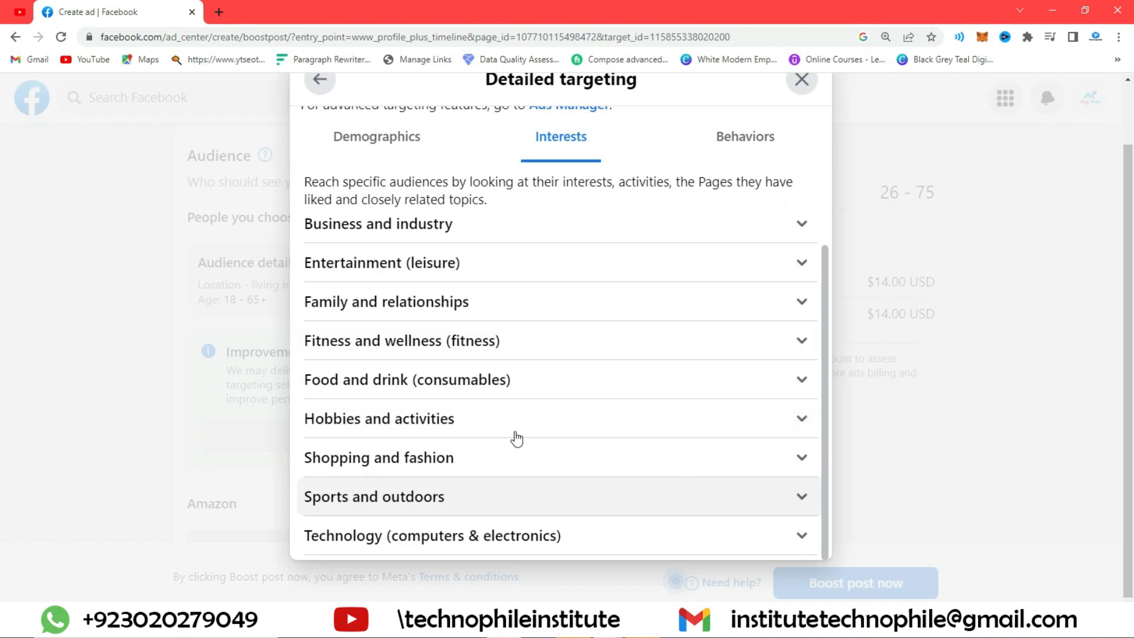
pyautogui.scroll(2, 516, 437)
pyautogui.scroll(2, 471, 405)
pyautogui.click(322, 89)
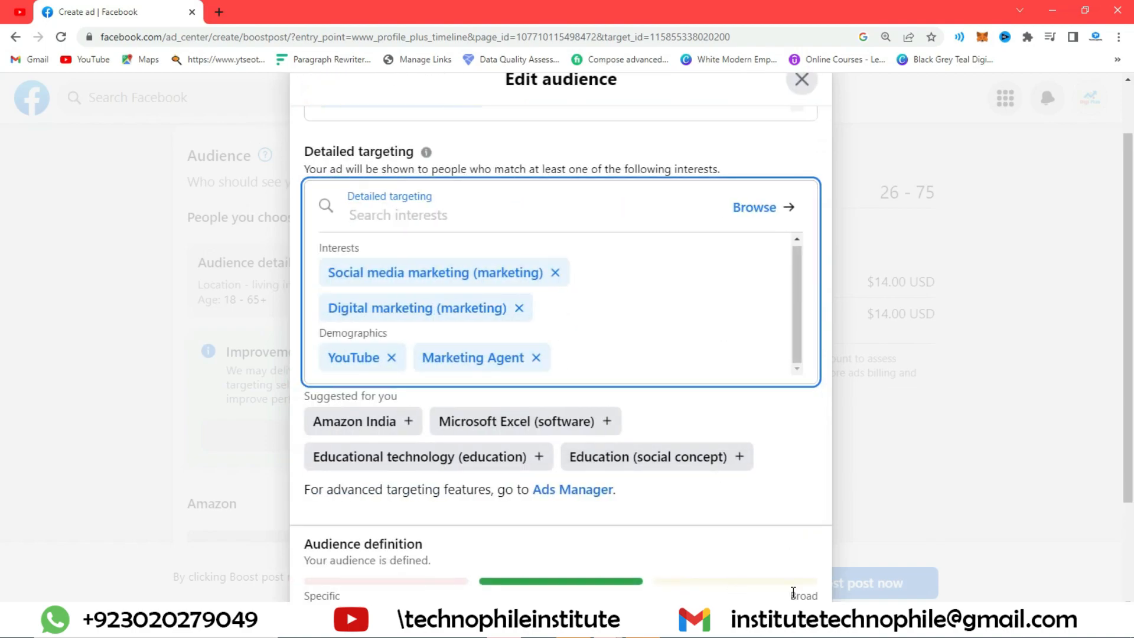
pyautogui.scroll(-2, 902, 440)
pyautogui.click(733, 535)
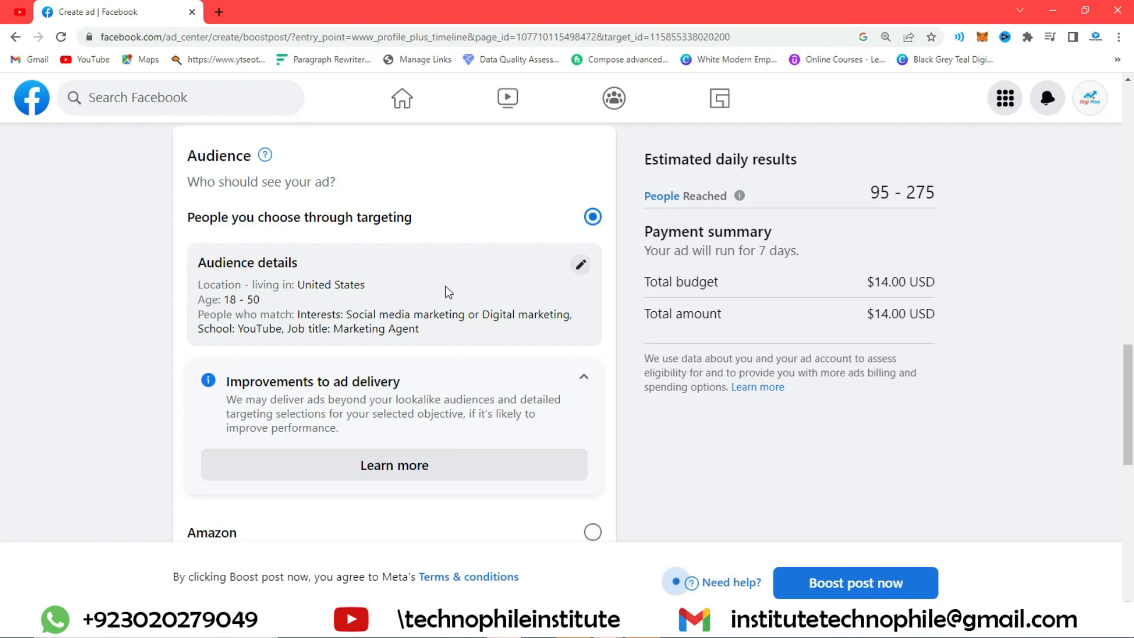
# Step: Set the ad's duration to 4 days with an end date of Dec 10, 2022
pyautogui.scroll(-4, 480, 266)
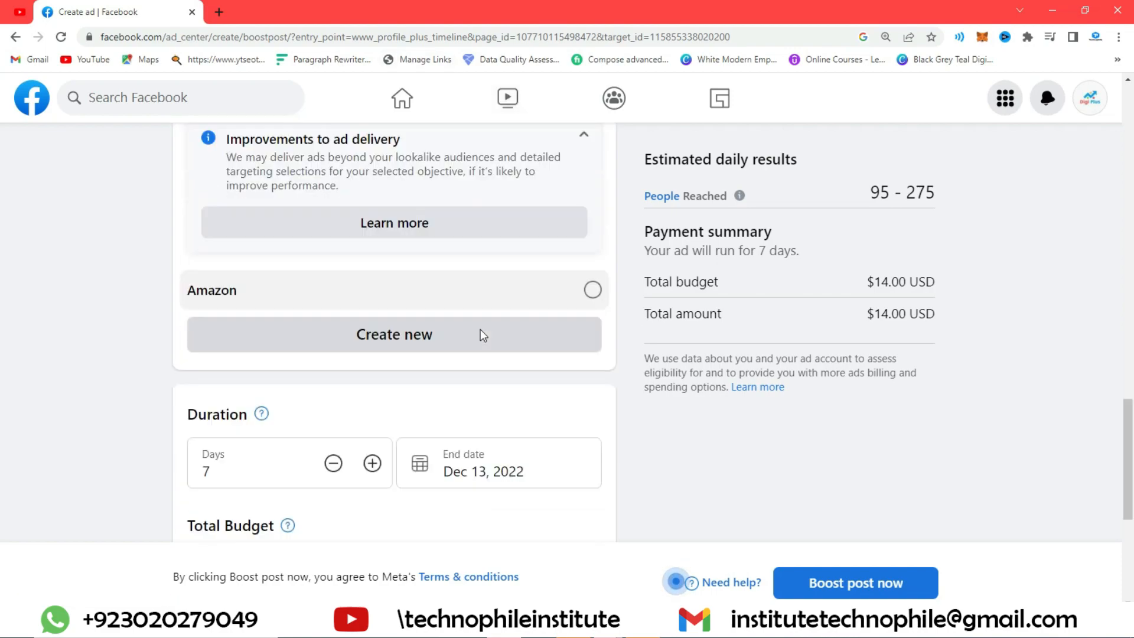
pyautogui.scroll(-4, 502, 329)
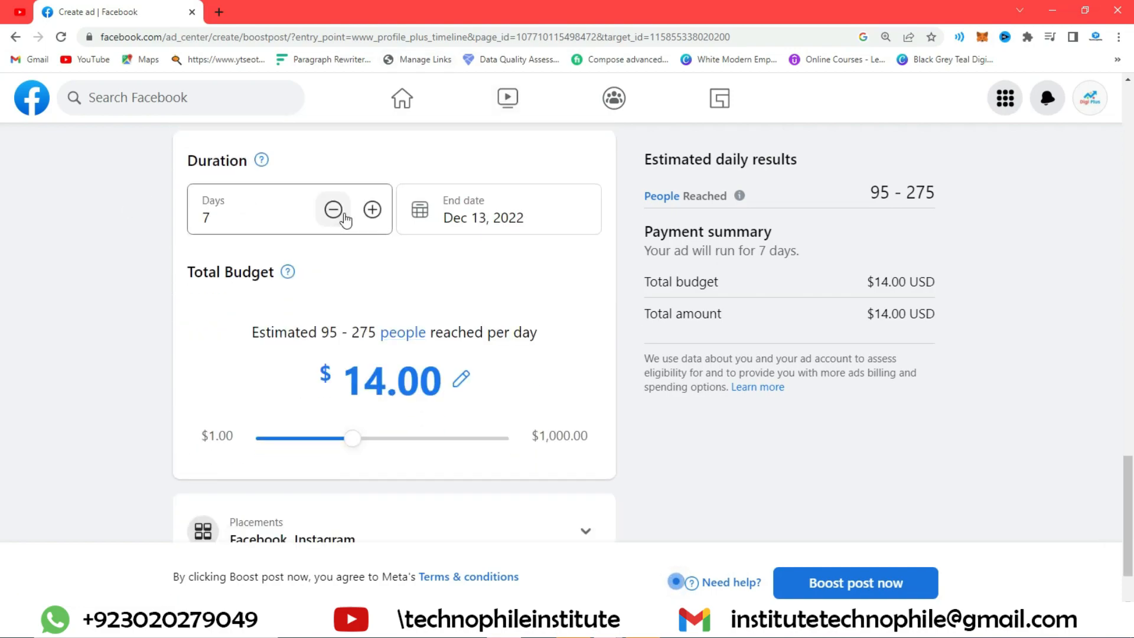
pyautogui.click(345, 215)
pyautogui.click(344, 214)
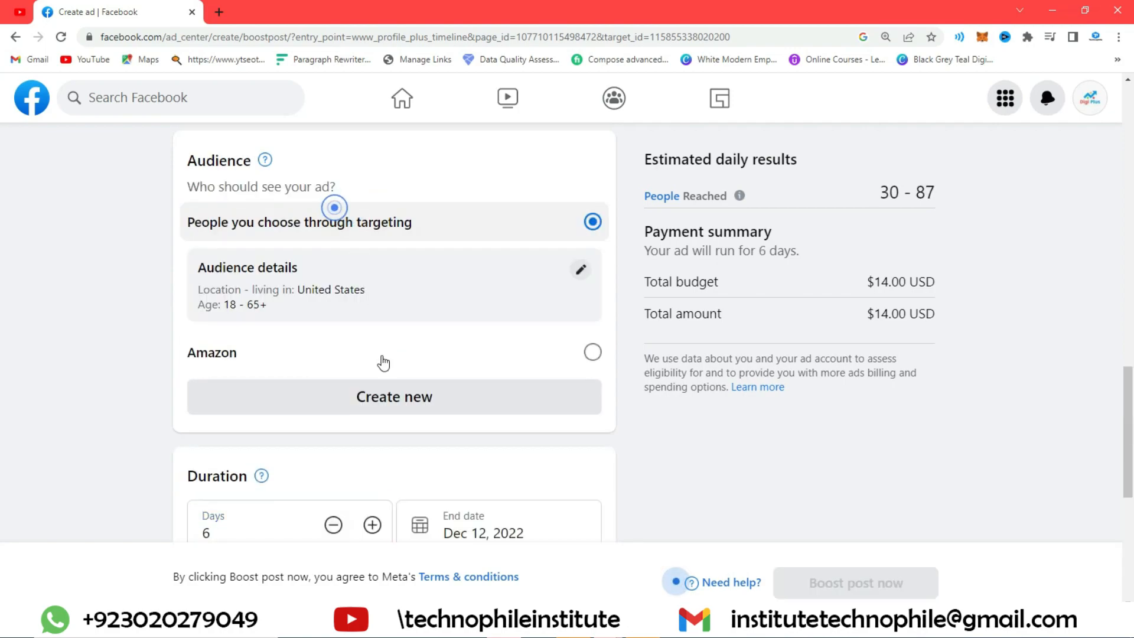
pyautogui.scroll(-9, 633, 321)
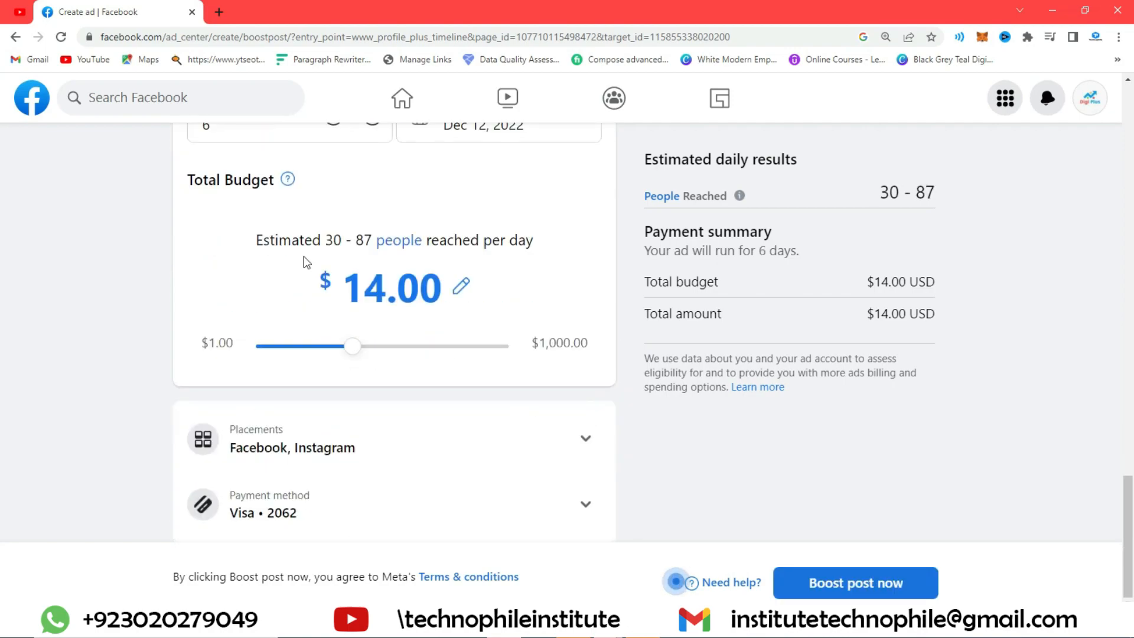
pyautogui.scroll(3, 303, 257)
pyautogui.click(189, 291)
pyautogui.press('BackSpace')
pyautogui.write('4')
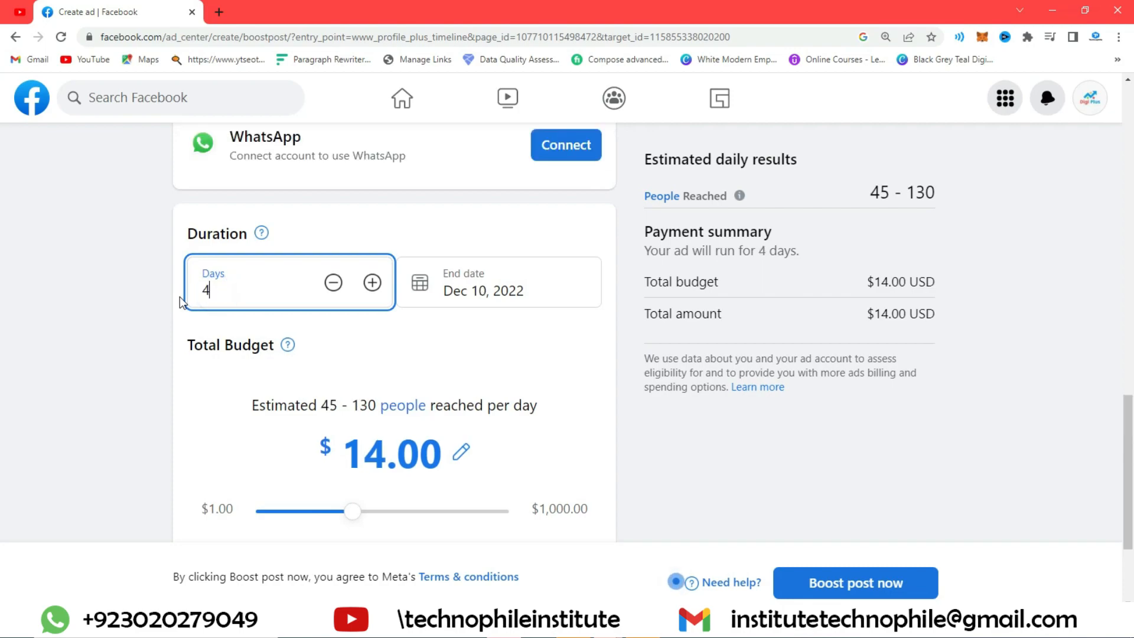
pyautogui.click(497, 280)
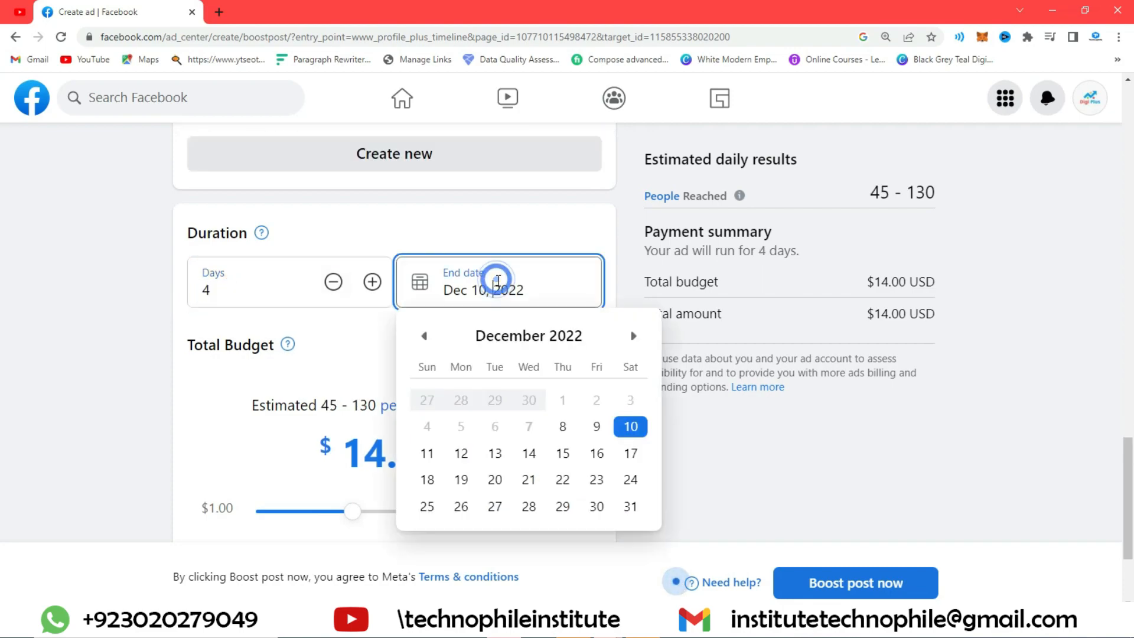
pyautogui.click(620, 425)
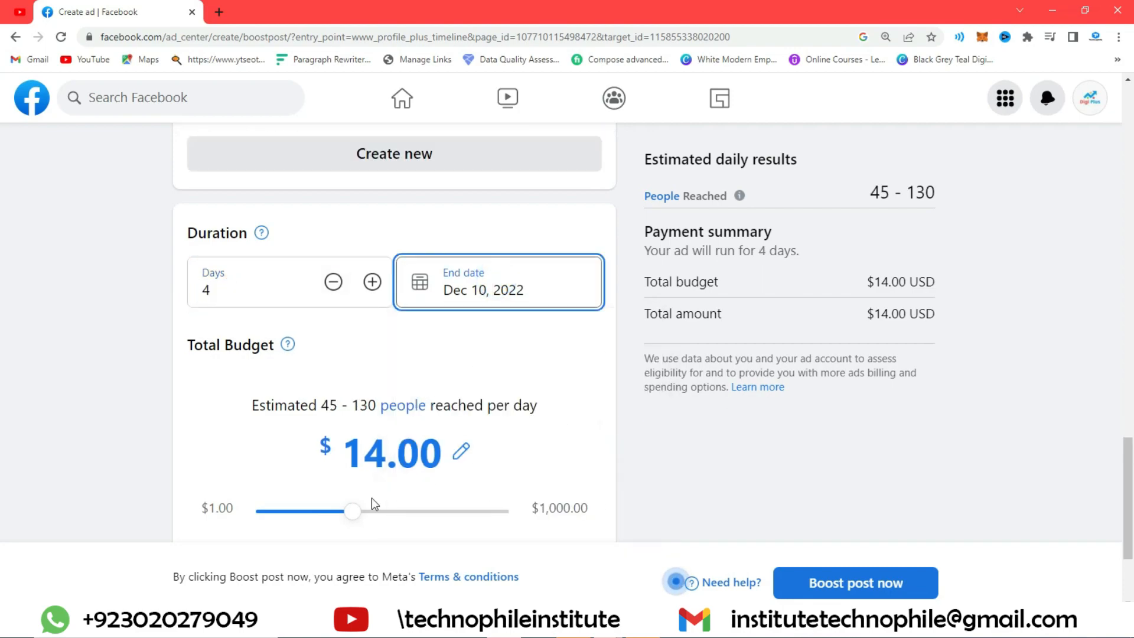
# Step: Try total budgets of $10.00 and $30.00 for the ad
pyautogui.scroll(-3, 361, 508)
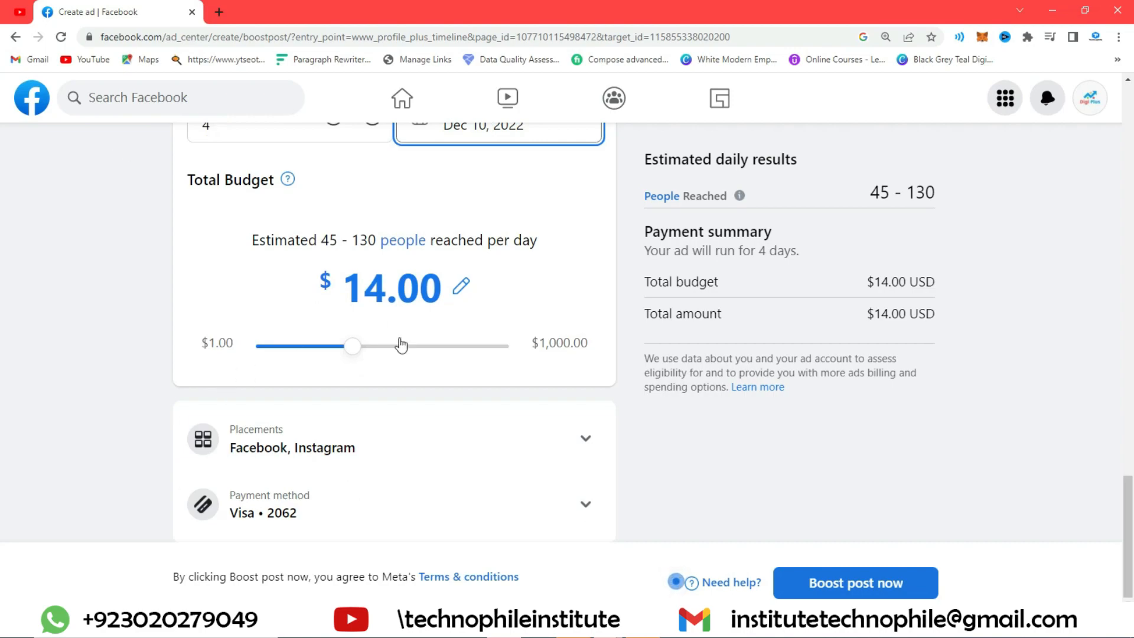
pyautogui.moveTo(349, 354); pyautogui.dragTo(330, 357)
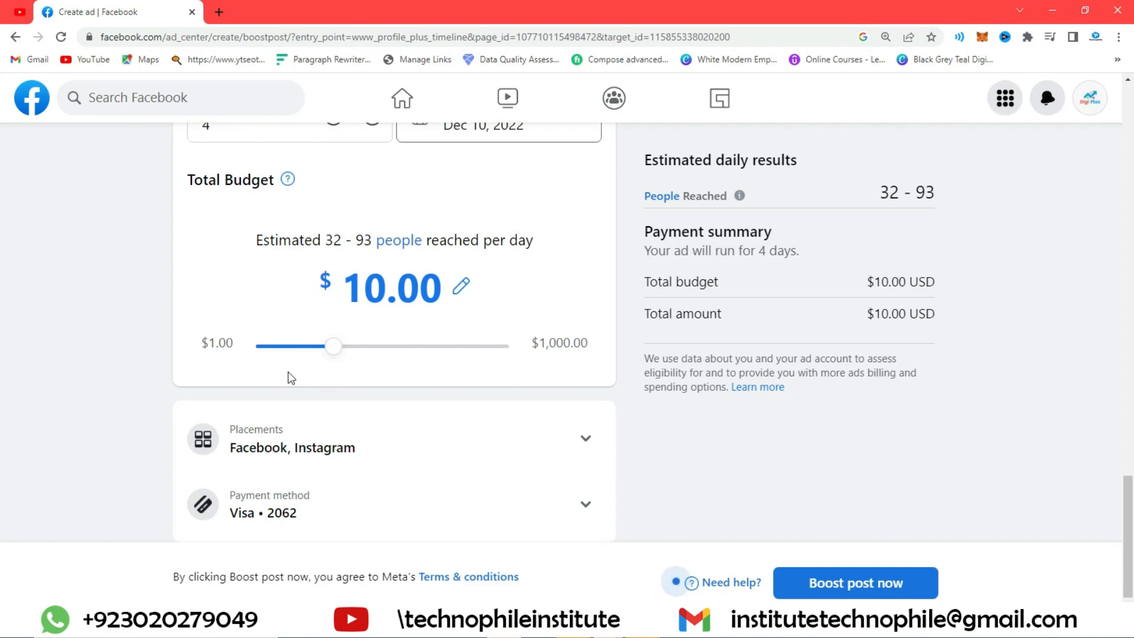
pyautogui.moveTo(342, 349); pyautogui.dragTo(395, 354)
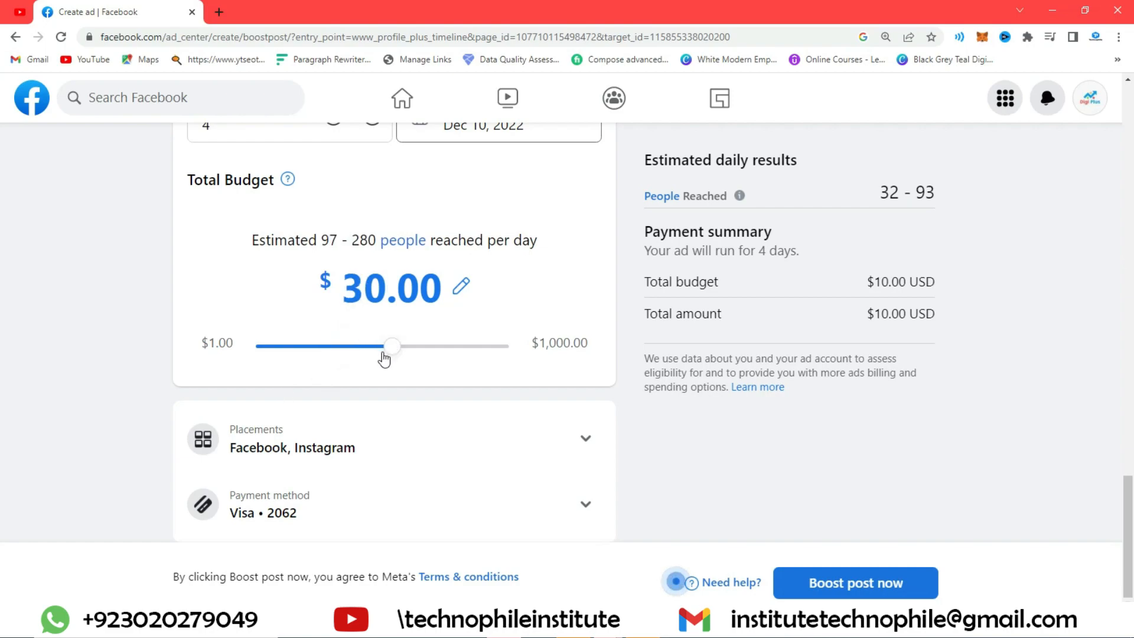
# Step: Review the ad's duration, budget, audience and messaging settings alongside the estimated daily results and payment summary
pyautogui.scroll(3, 517, 308)
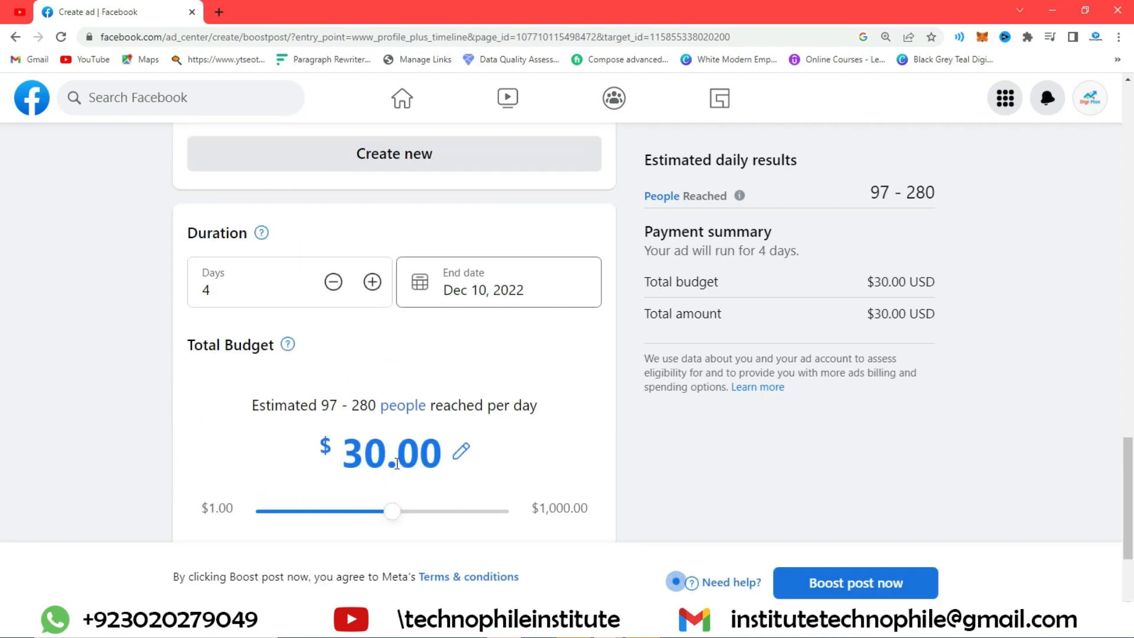
pyautogui.scroll(-3, 730, 354)
pyautogui.scroll(3, 753, 208)
pyautogui.scroll(6, 513, 384)
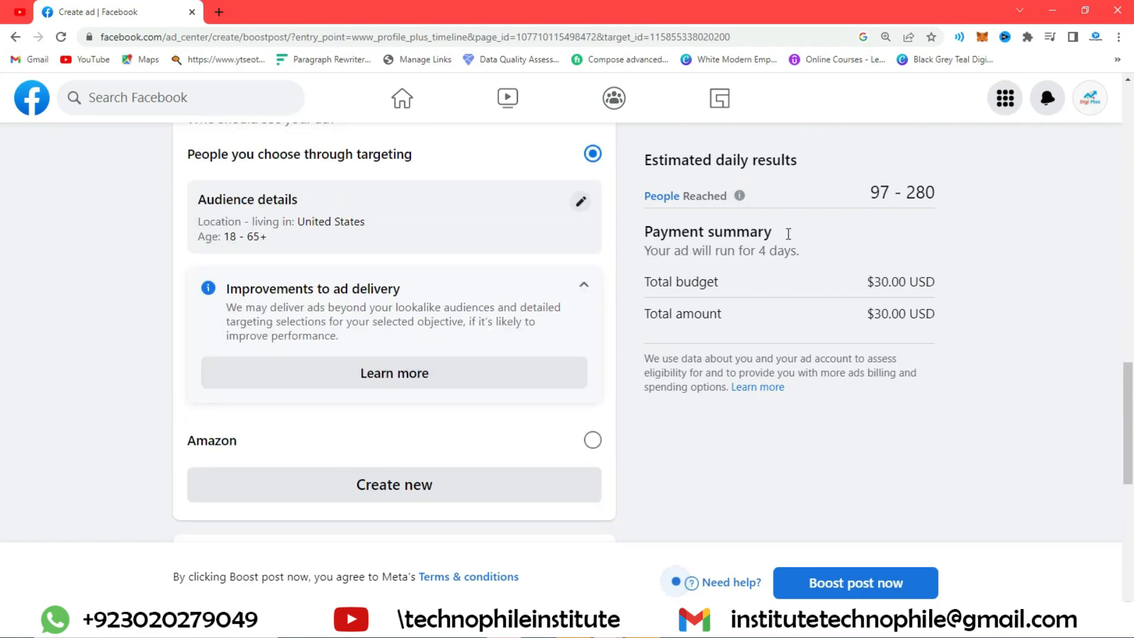
pyautogui.scroll(5, 792, 260)
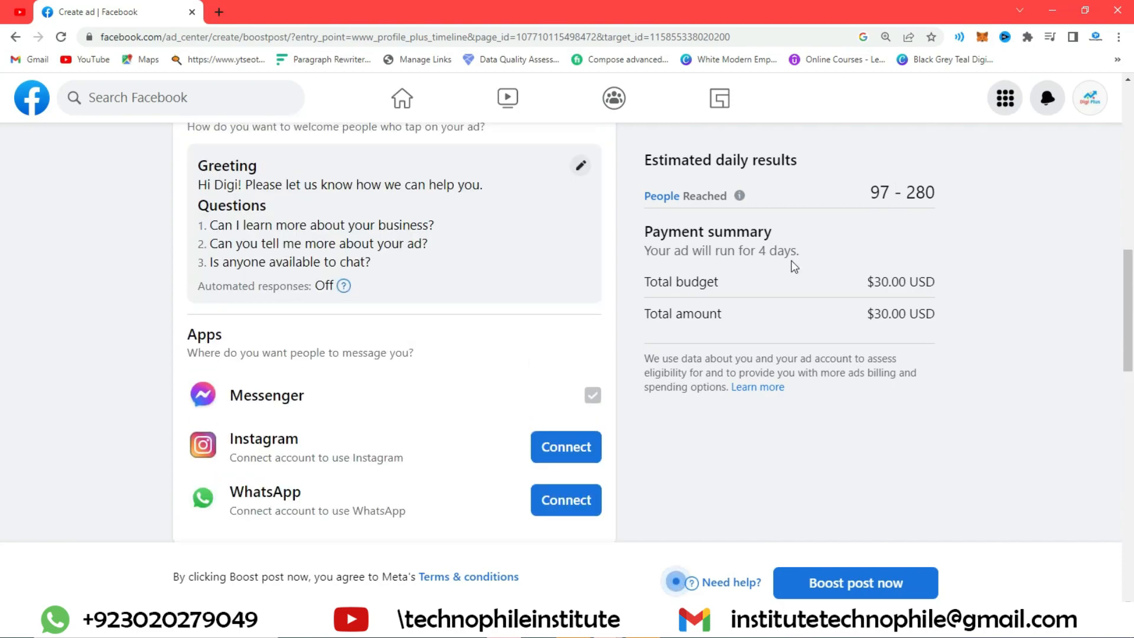
pyautogui.scroll(-5, 762, 237)
pyautogui.scroll(-6, 468, 373)
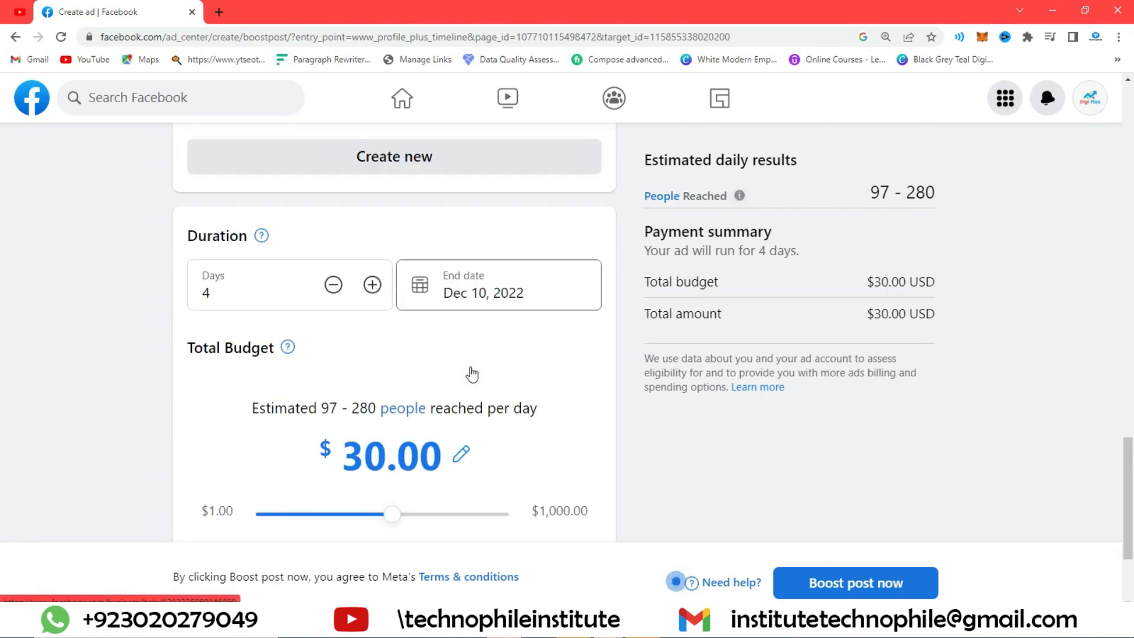
# Step: Raise the ad's total budget to the maximum of $1,000.00 and check the estimated daily results
pyautogui.moveTo(393, 510); pyautogui.dragTo(543, 537)
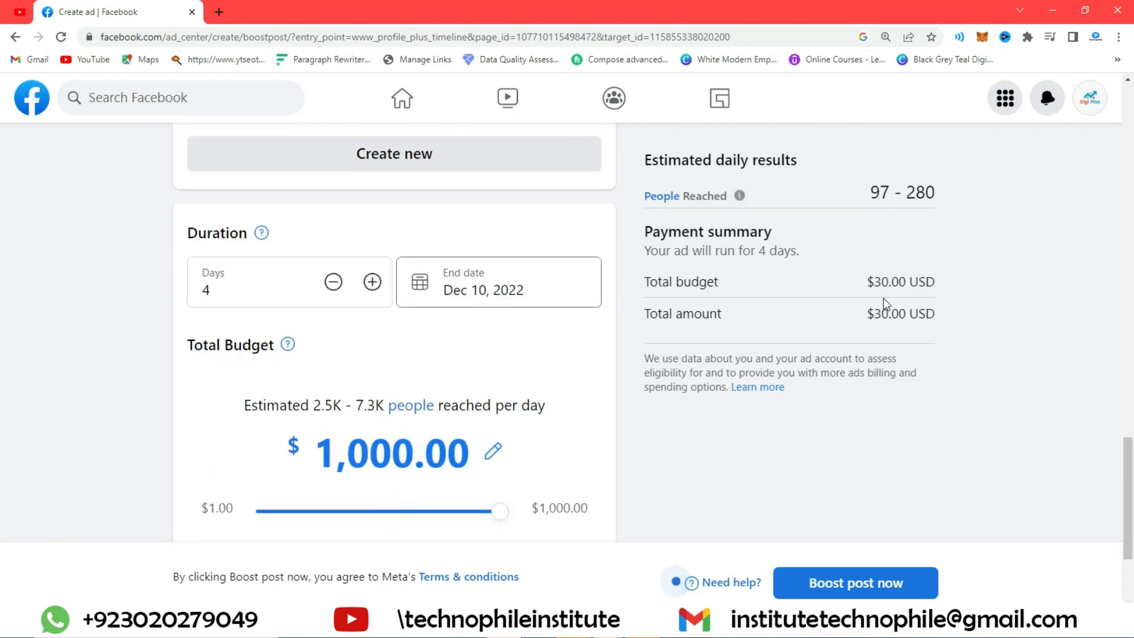
pyautogui.scroll(-3, 905, 173)
pyautogui.scroll(3, 906, 195)
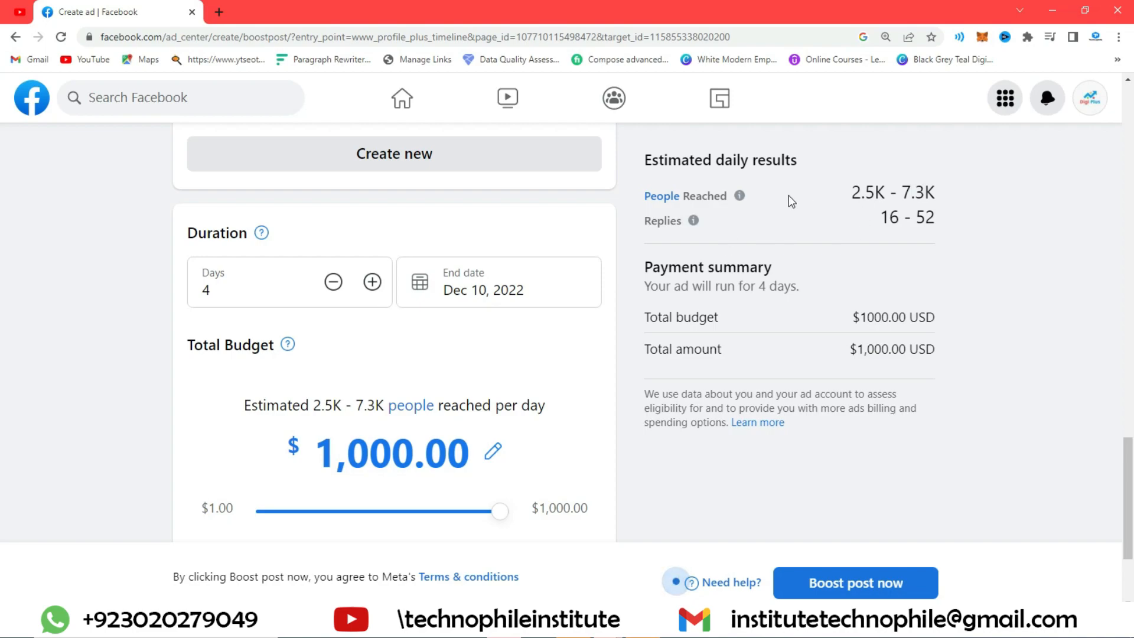
# Step: Lower the ad's total budget to $10.00
pyautogui.click(331, 511)
pyautogui.scroll(-3, 331, 512)
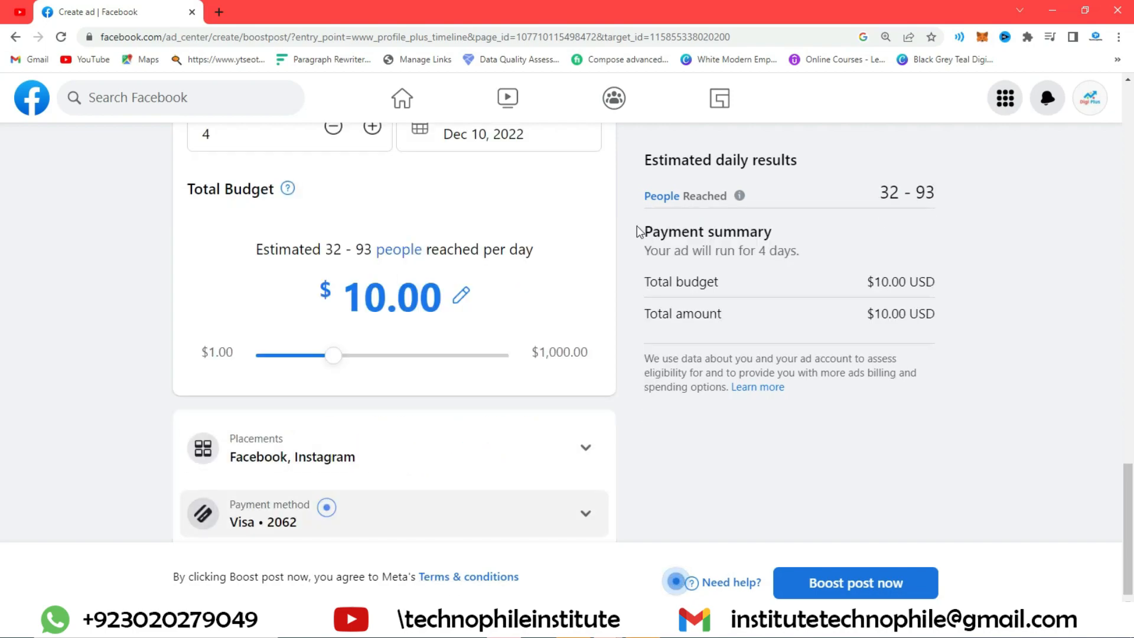
# Step: Change the targeted audience's location from United States to Android app countries (all) and save the audience
pyautogui.scroll(3, 541, 376)
pyautogui.scroll(-3, 445, 468)
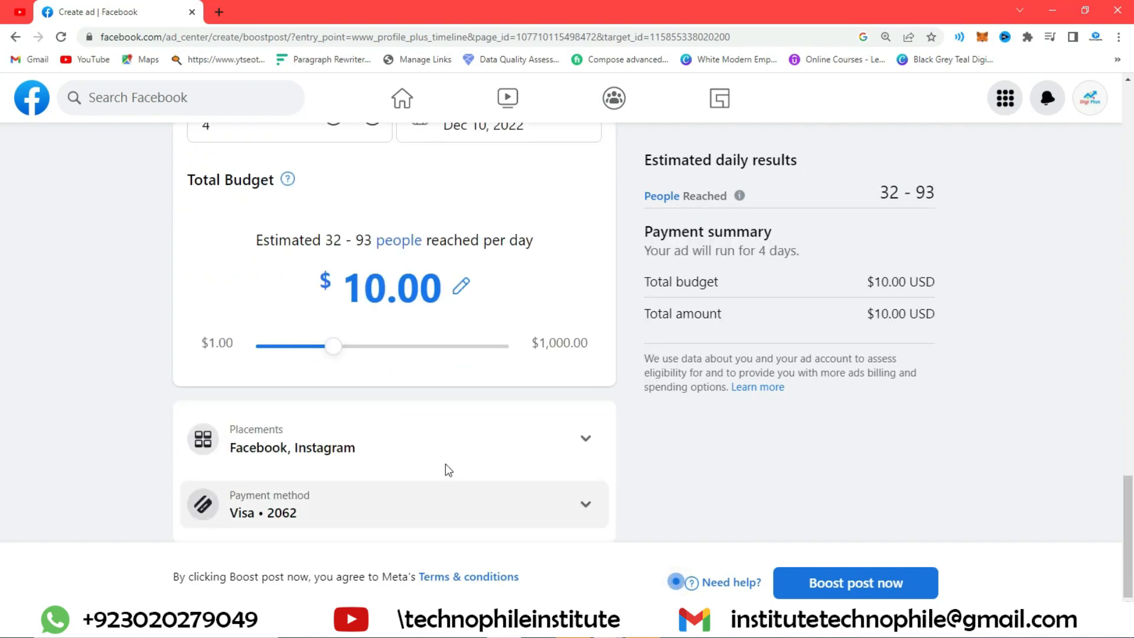
pyautogui.scroll(9, 521, 386)
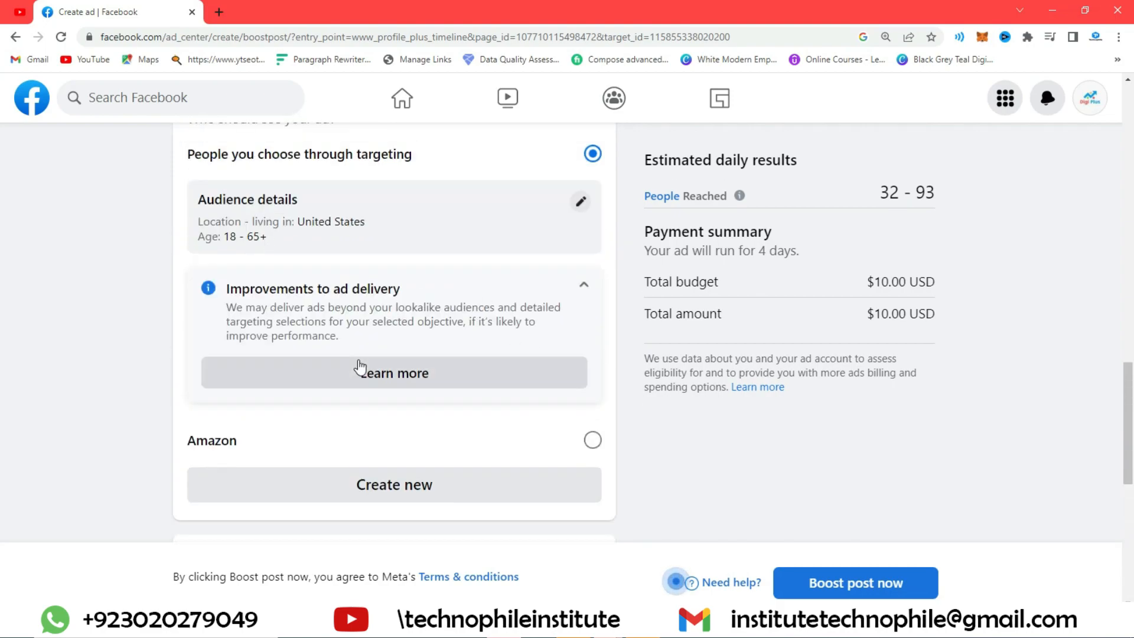
pyautogui.scroll(5, 356, 370)
pyautogui.scroll(-3, 360, 367)
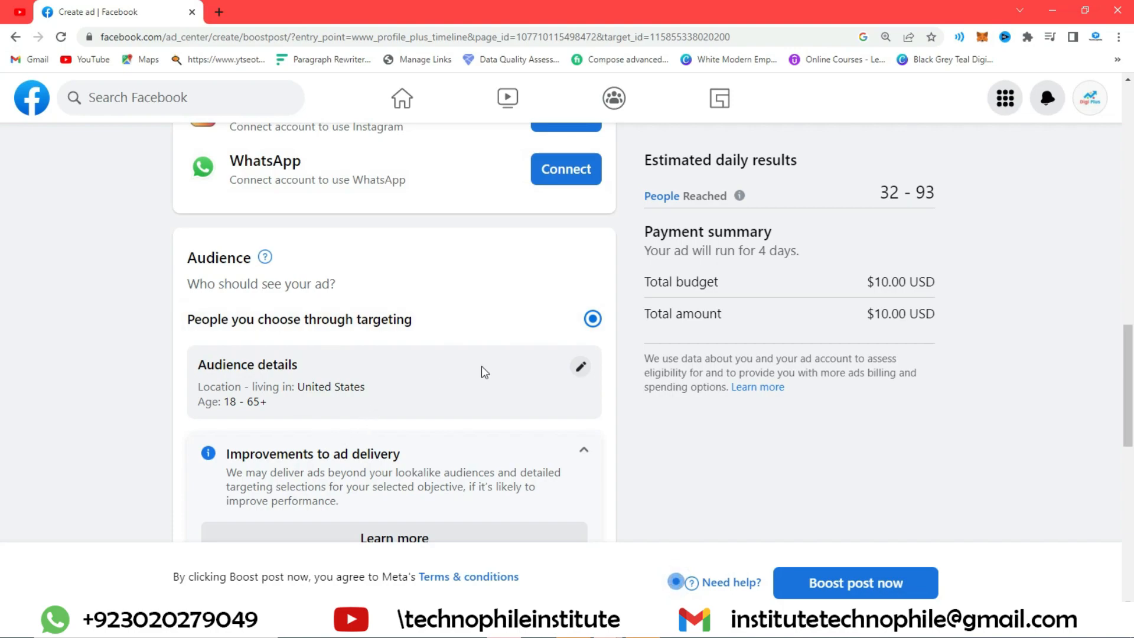
pyautogui.click(580, 369)
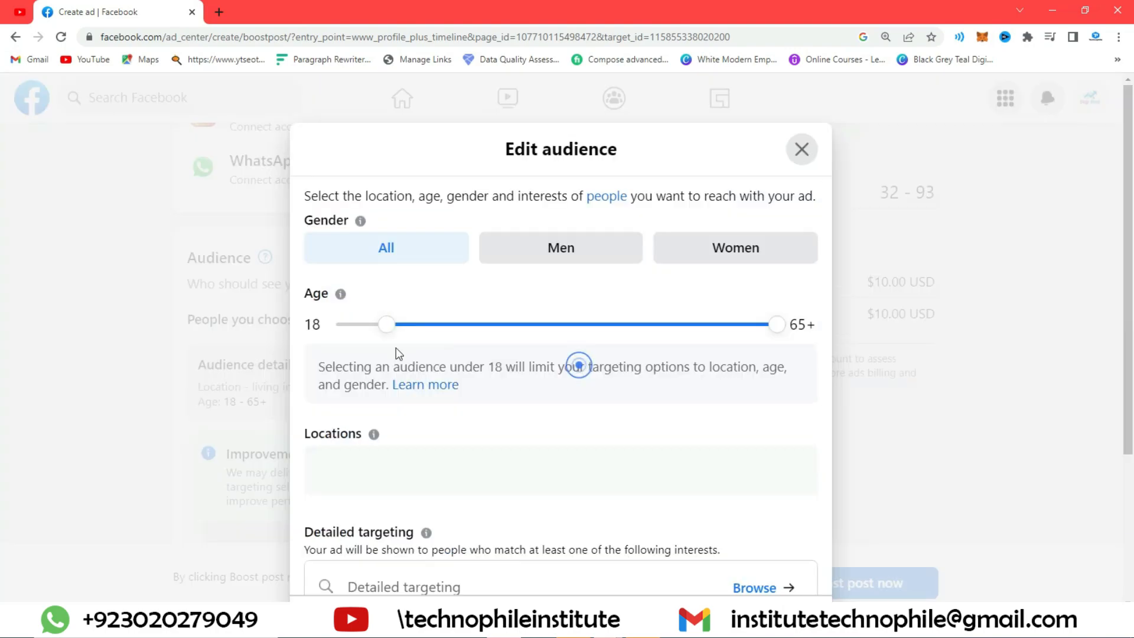
pyautogui.click(408, 482)
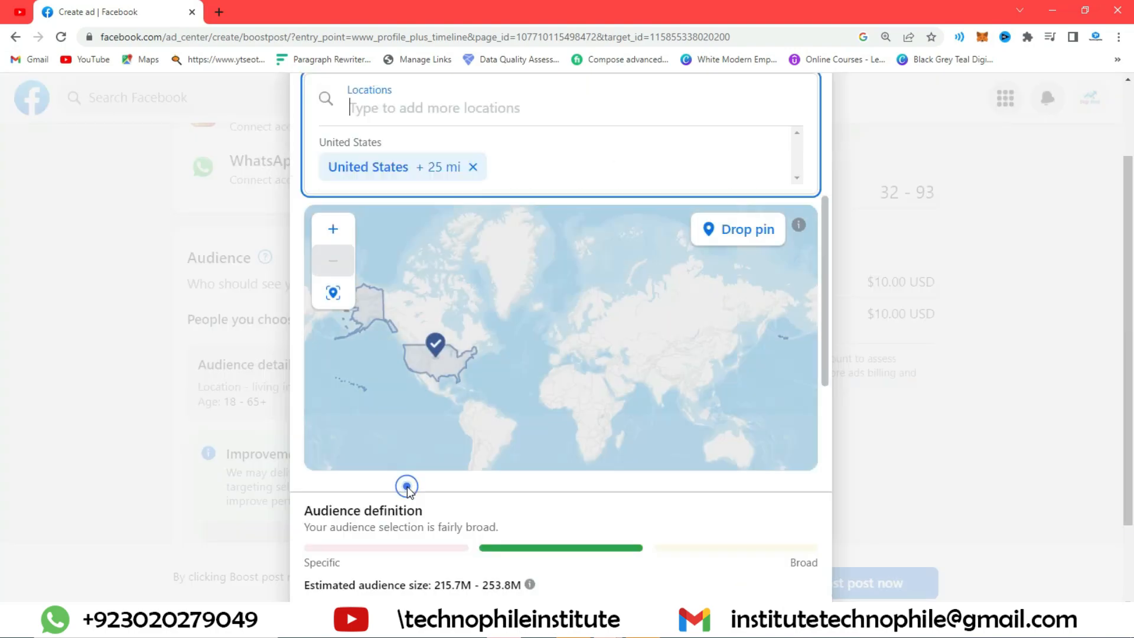
pyautogui.write('al')
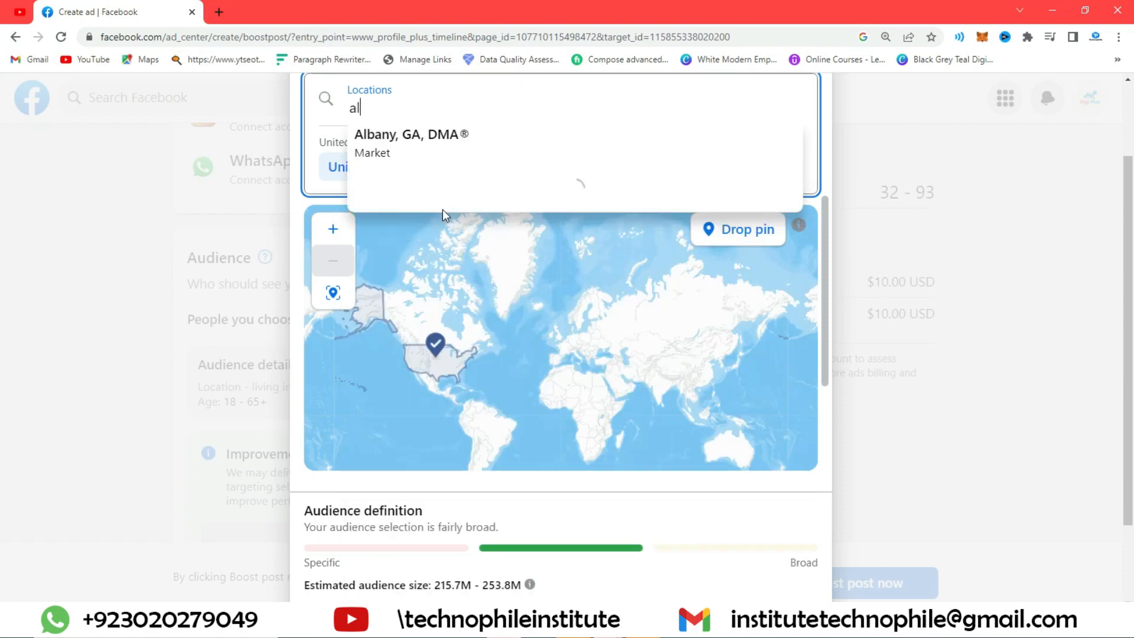
pyautogui.press('BackSpace')
pyautogui.press('BackSpace')
pyautogui.write('andr')
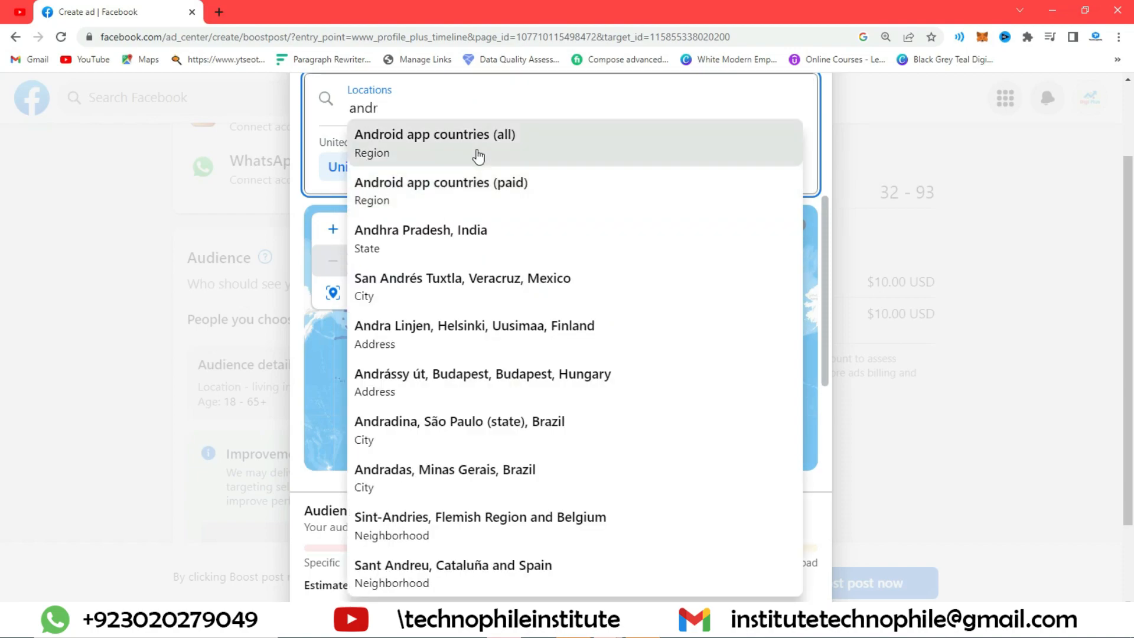
pyautogui.click(478, 154)
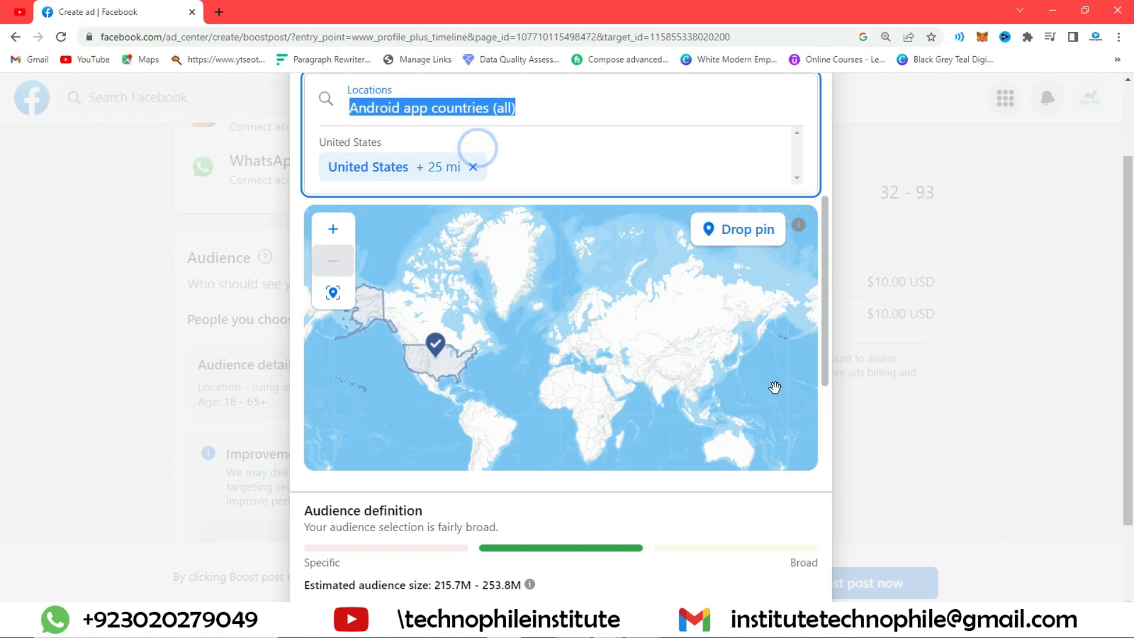
pyautogui.scroll(-5, 759, 488)
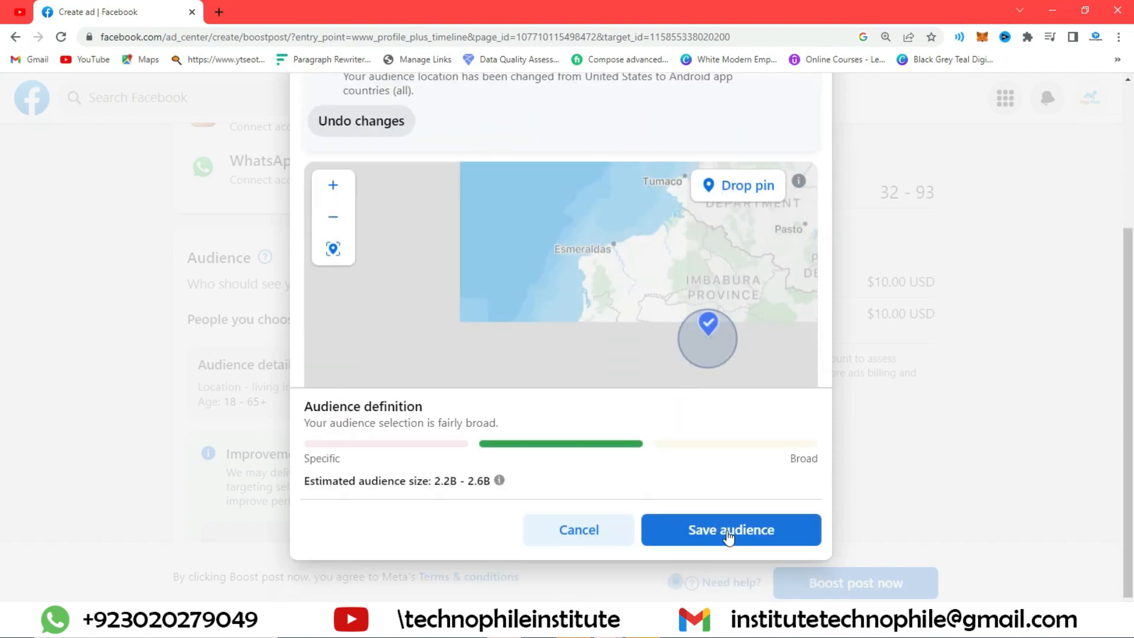
pyautogui.click(732, 529)
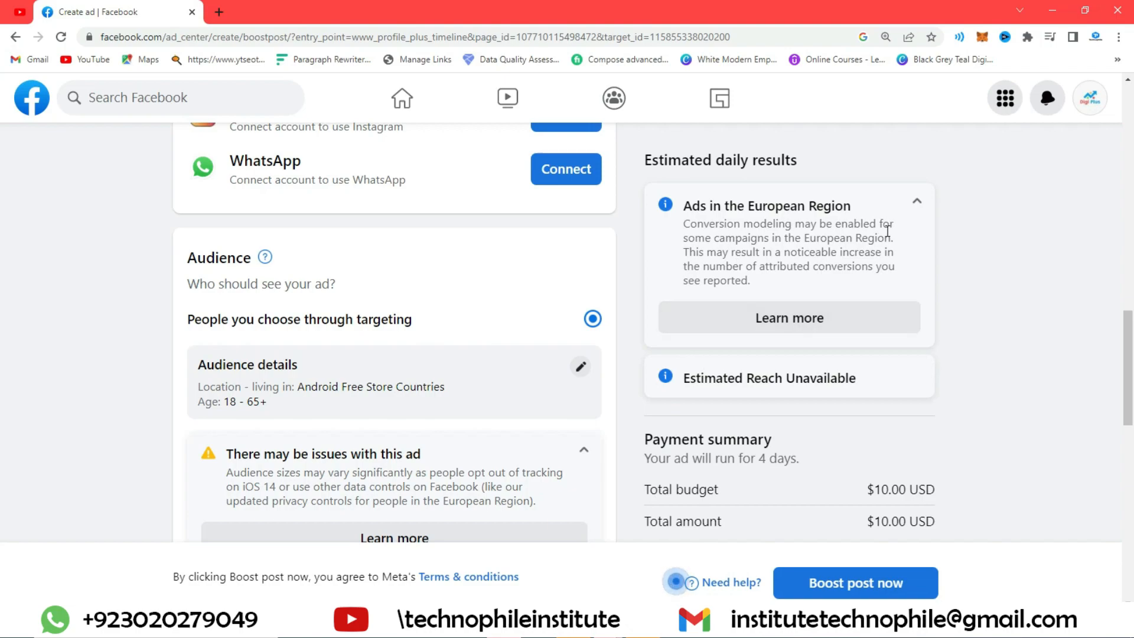
# Step: Collapse the Ads in the European Region notice and review the messaging, audience and total budget settings
pyautogui.click(916, 201)
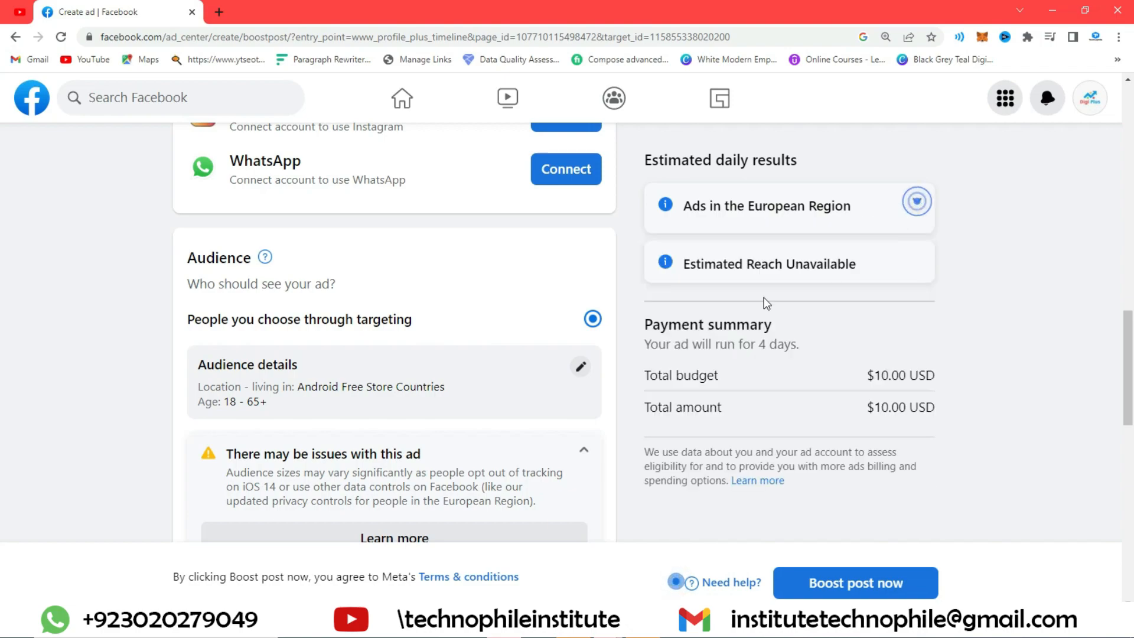
pyautogui.scroll(8, 490, 342)
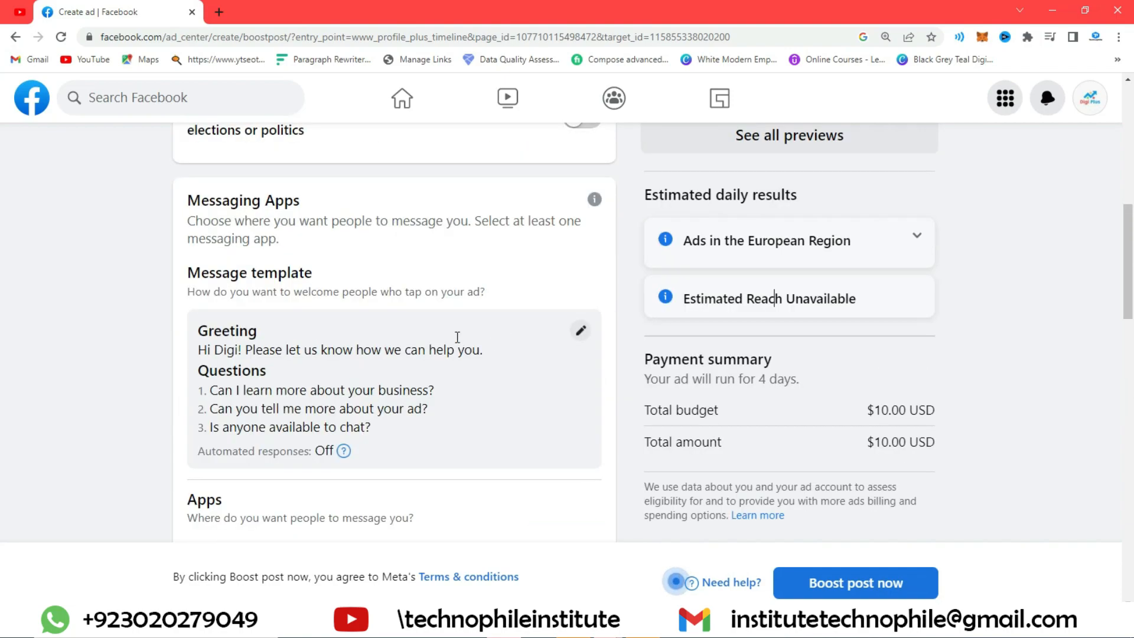
pyautogui.scroll(-8, 449, 354)
pyautogui.scroll(-3, 437, 372)
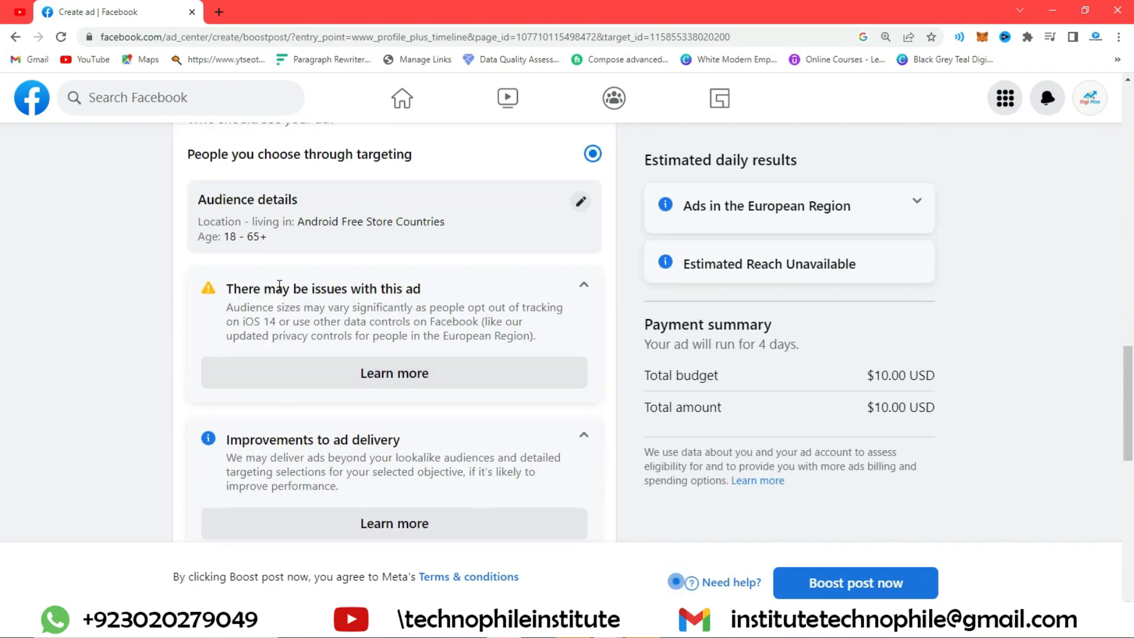
pyautogui.scroll(-10, 448, 406)
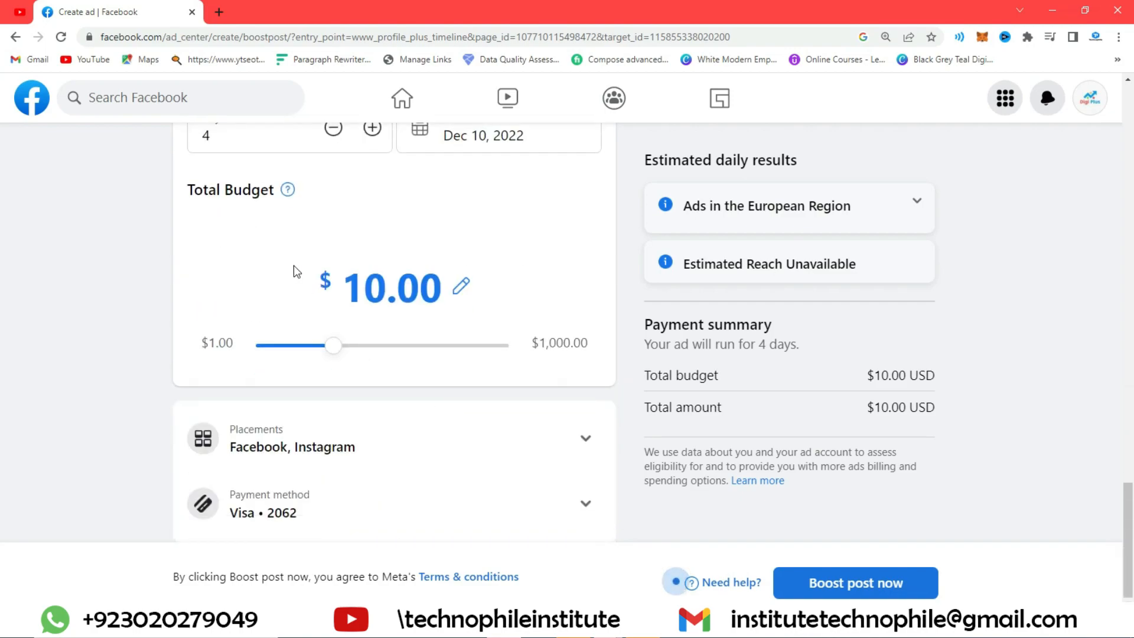
# Step: Expand the payment method details and try to boost the post, closing the debit or credit card form without entering card details
pyautogui.click(349, 508)
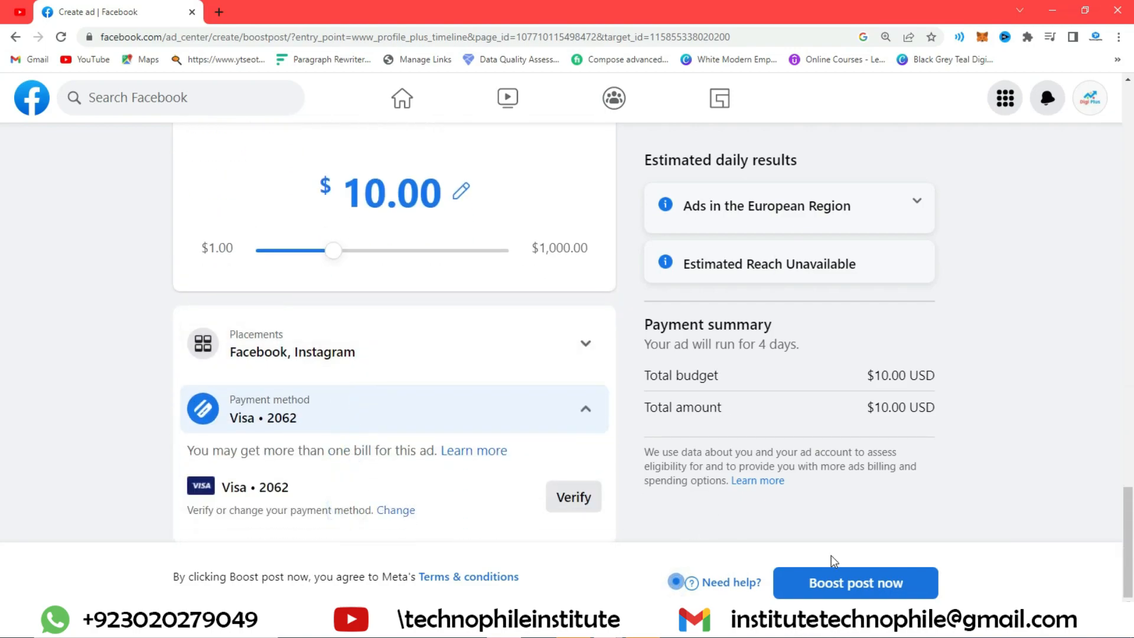
pyautogui.click(901, 592)
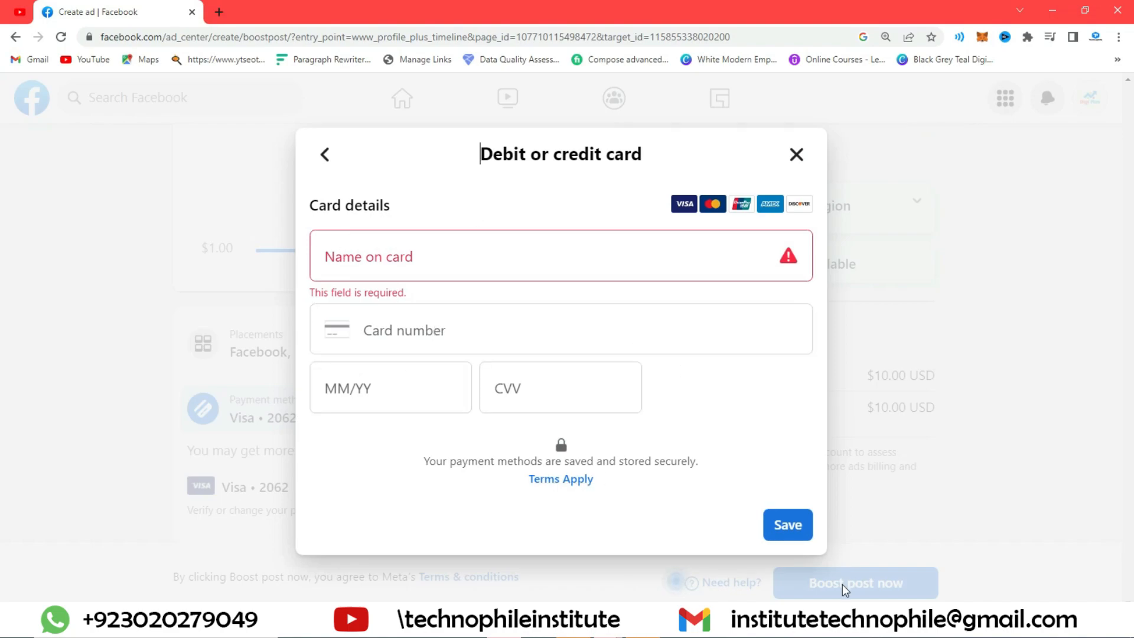
pyautogui.click(797, 155)
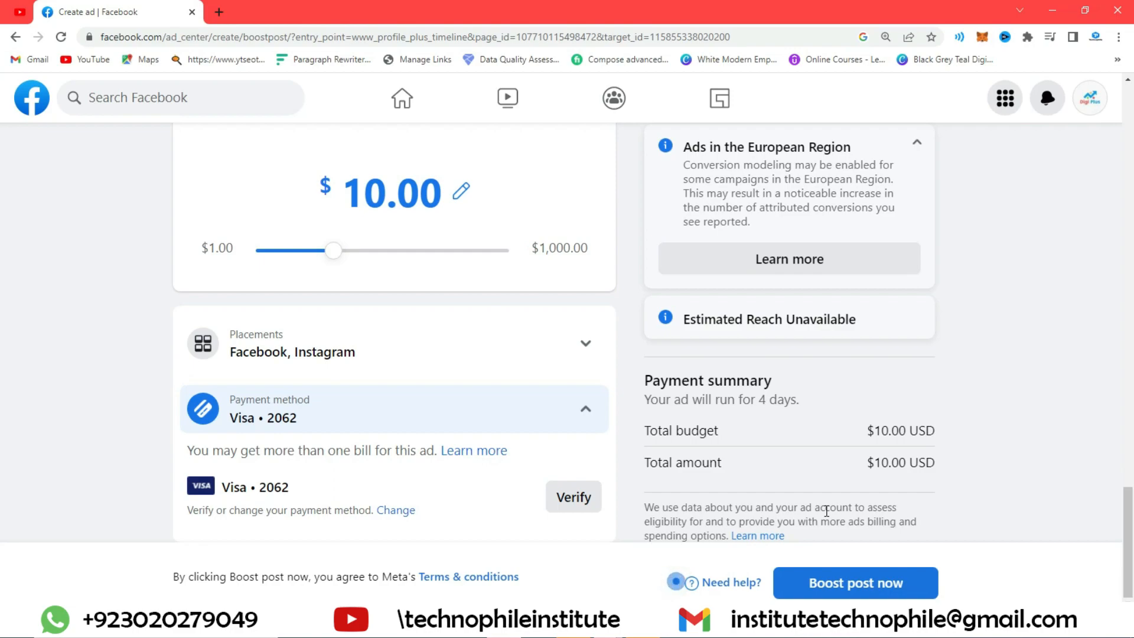
# Step: Add the interest Shoes (footwear) to the audience's detailed targeting, save the audience and check the estimated daily results
pyautogui.scroll(10, 480, 451)
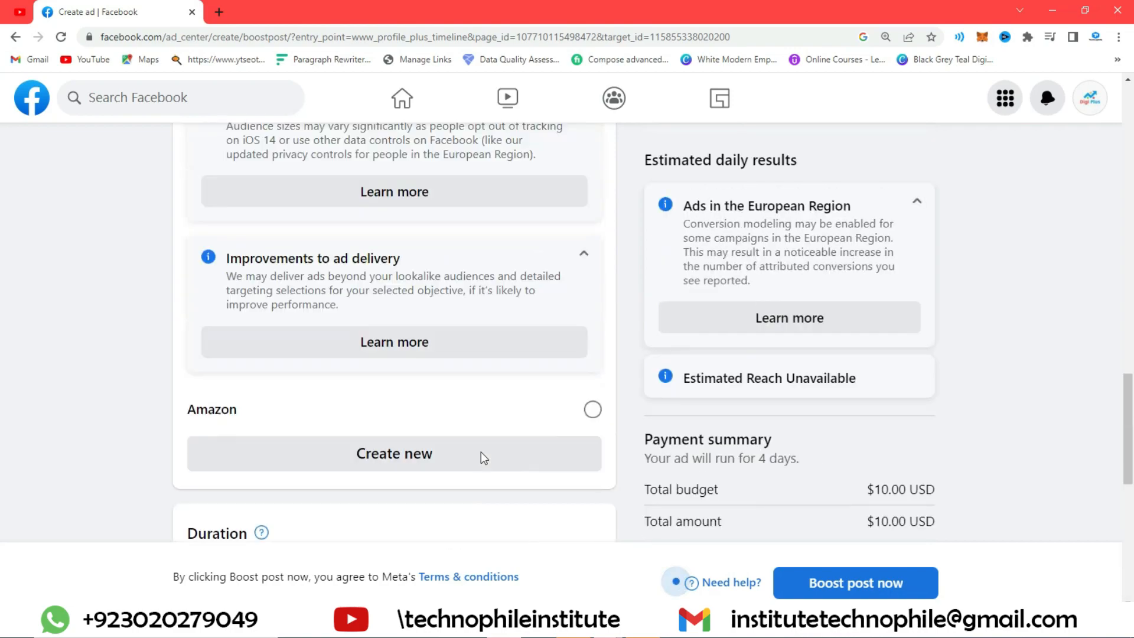
pyautogui.scroll(5, 481, 452)
pyautogui.scroll(-7, 480, 451)
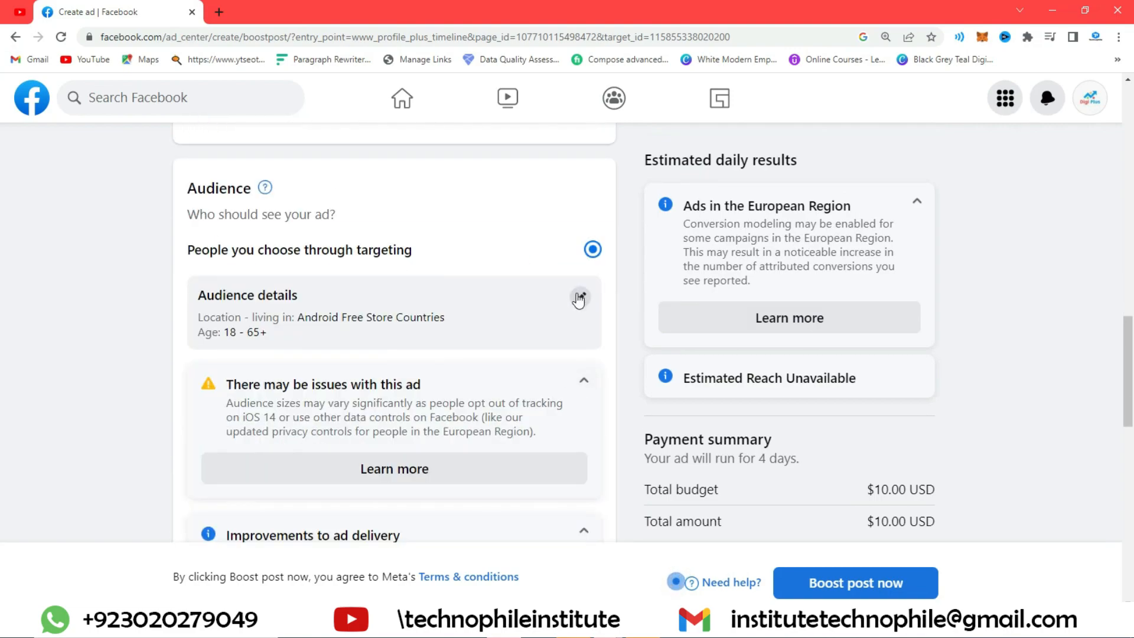
pyautogui.click(582, 298)
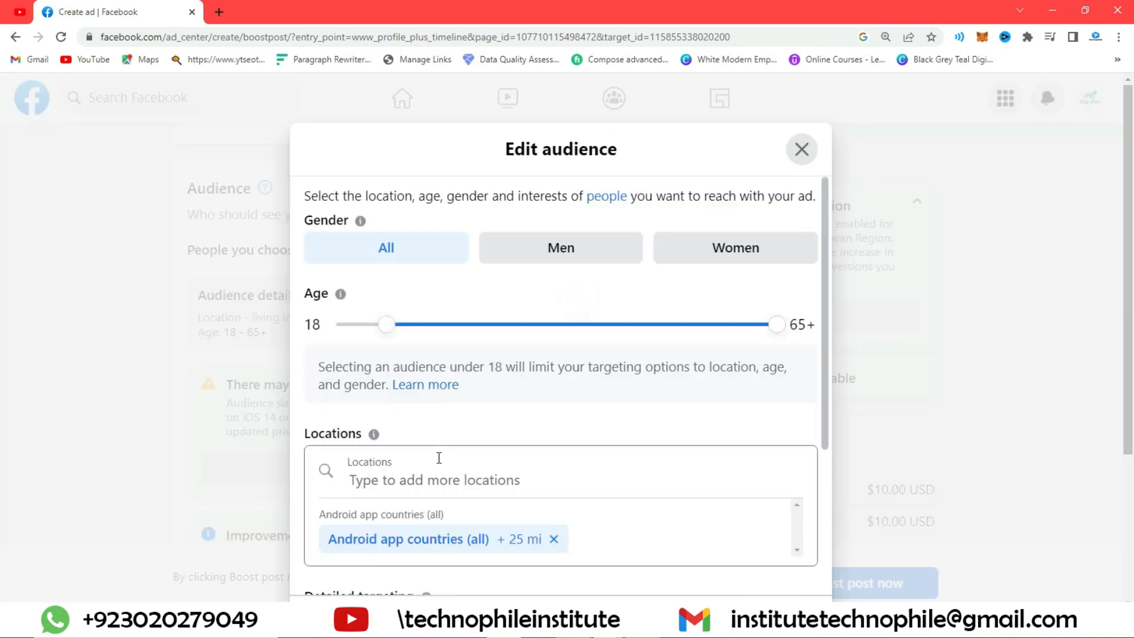
pyautogui.scroll(-3, 483, 380)
pyautogui.scroll(-1, 519, 506)
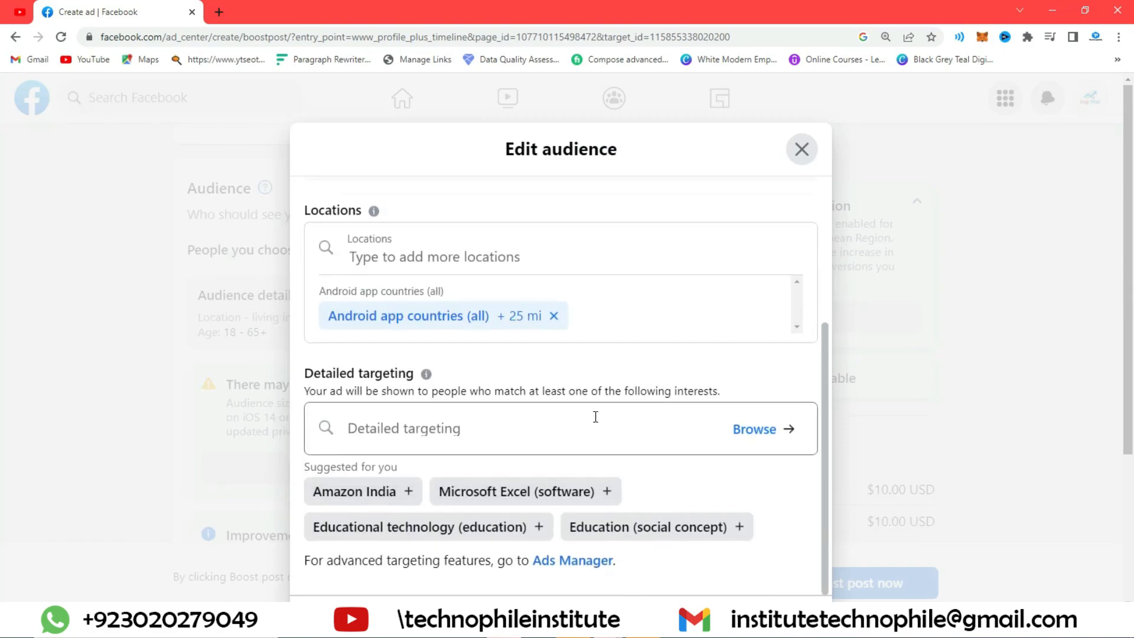
pyautogui.click(595, 416)
pyautogui.write('sho')
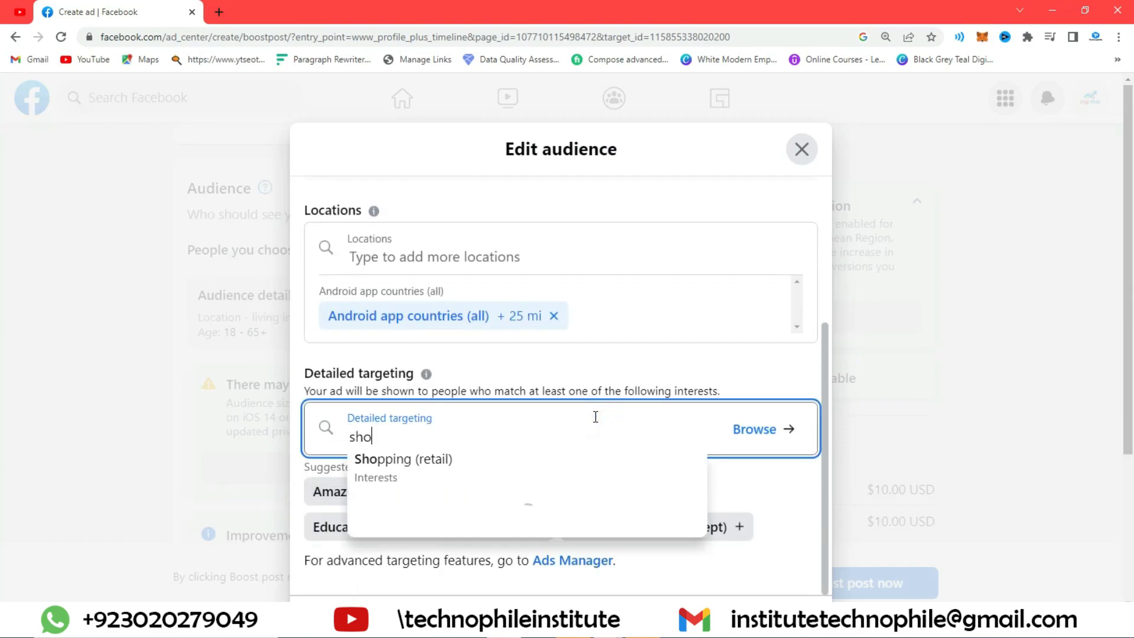
pyautogui.write('es')
pyautogui.click(436, 464)
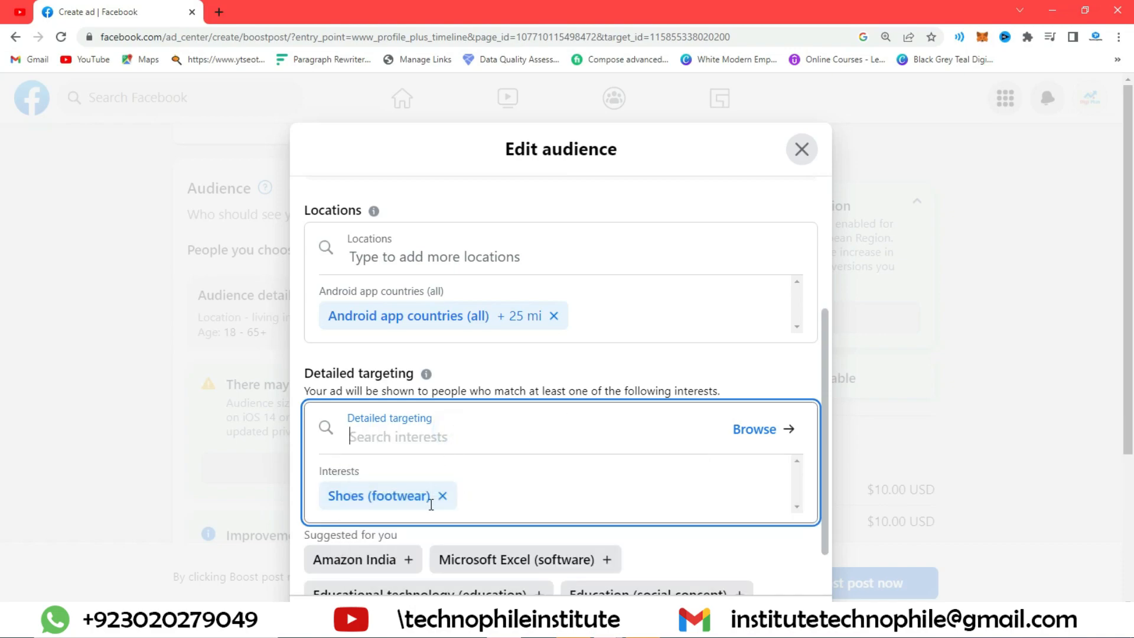
pyautogui.scroll(-3, 597, 413)
pyautogui.click(712, 534)
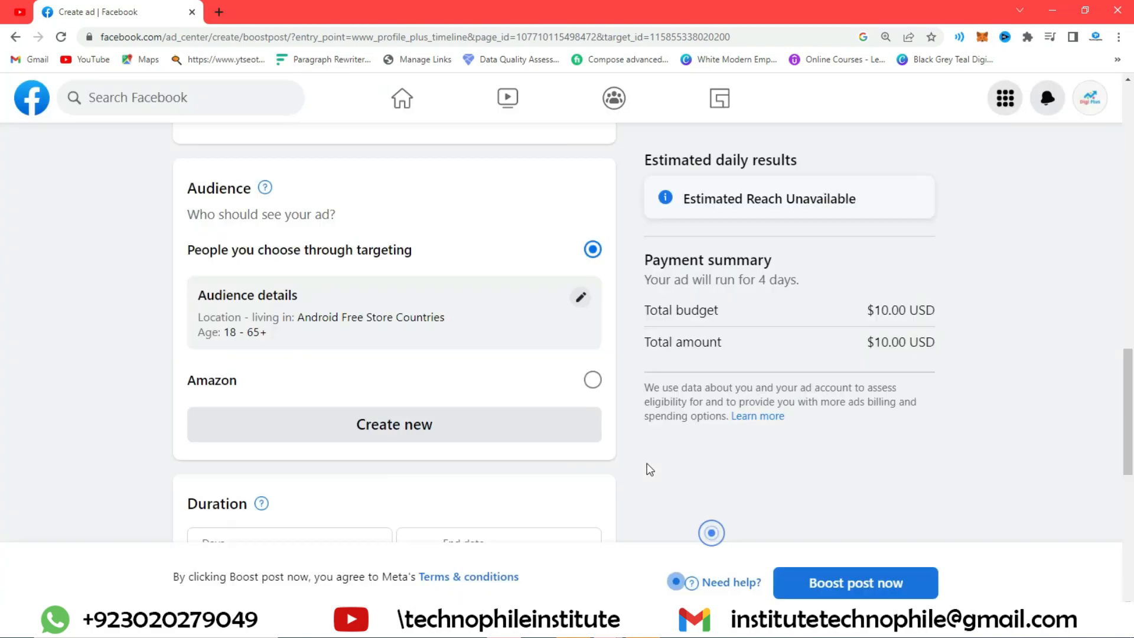
pyautogui.scroll(3, 841, 408)
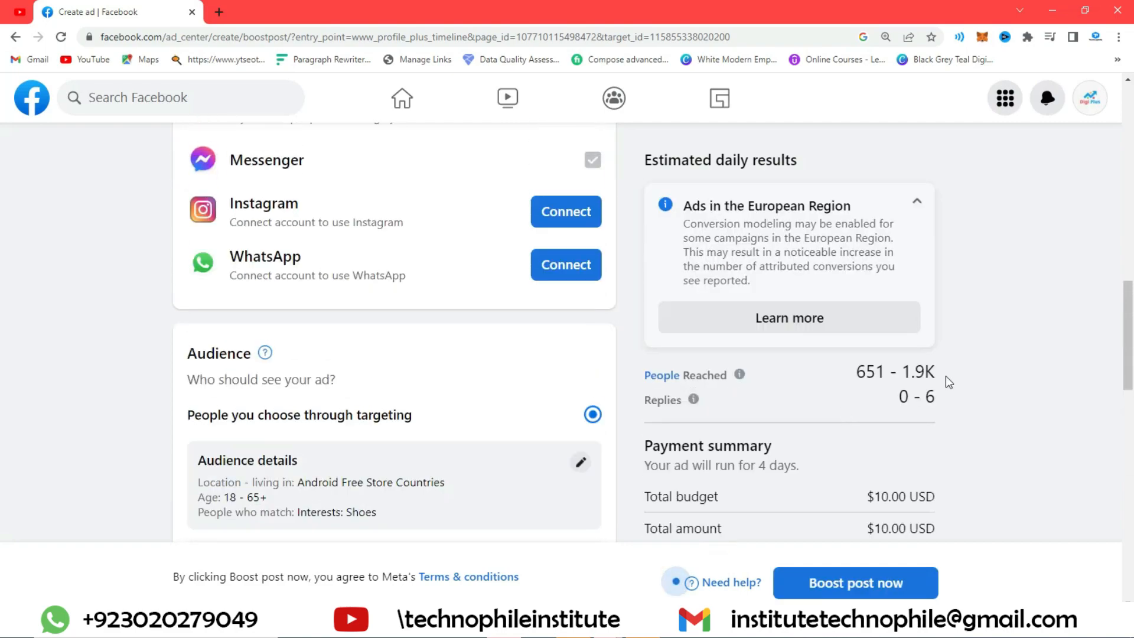